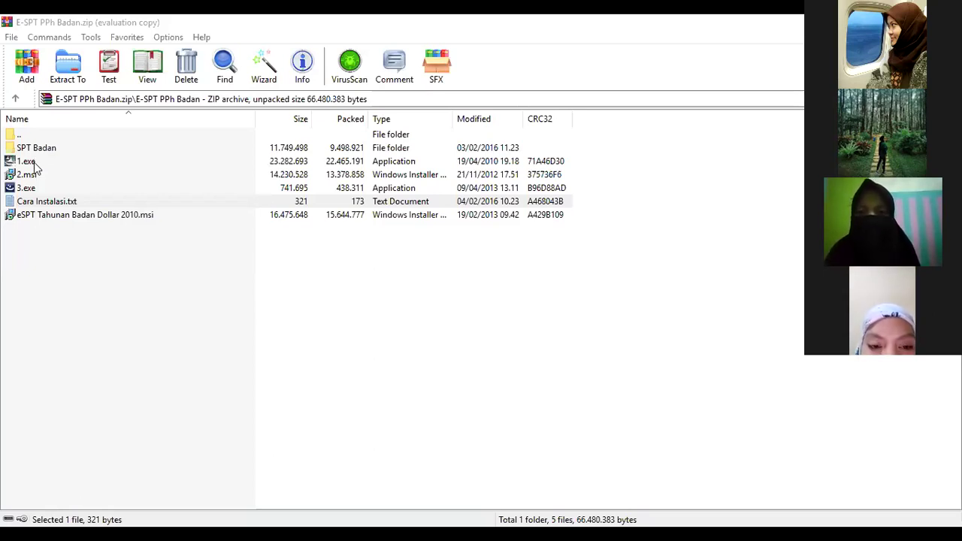
Step: Run 1.exe from the E-SPT PPh Badan archive, launching it a second time after refocusing WinRAR
{"action": "double_click", "coordinate": [34, 164]}
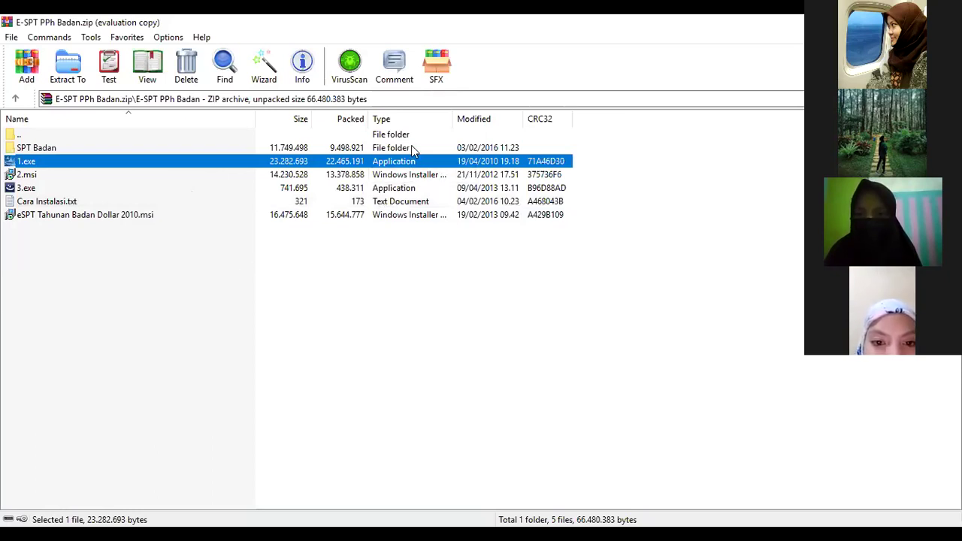
{"action": "left_click", "coordinate": [571, 160]}
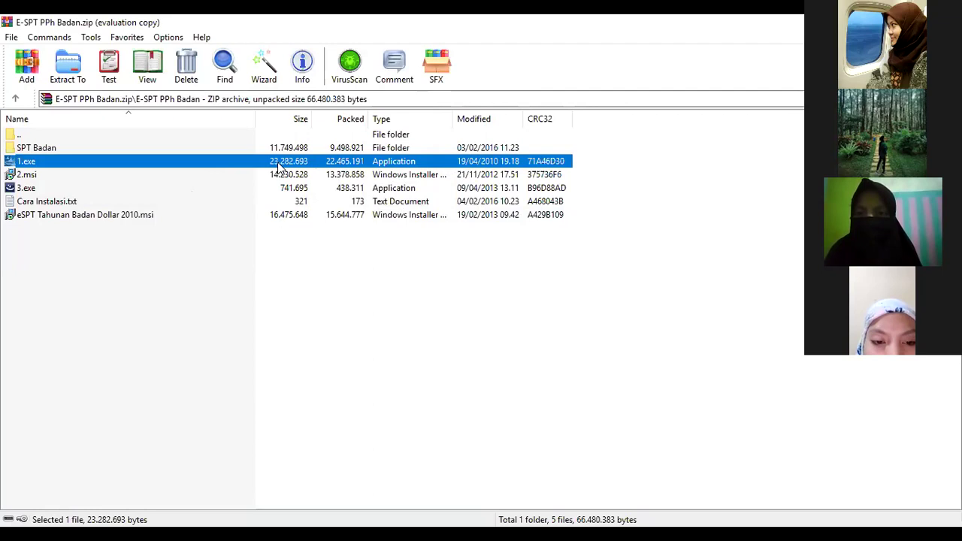
{"action": "double_click", "coordinate": [280, 167]}
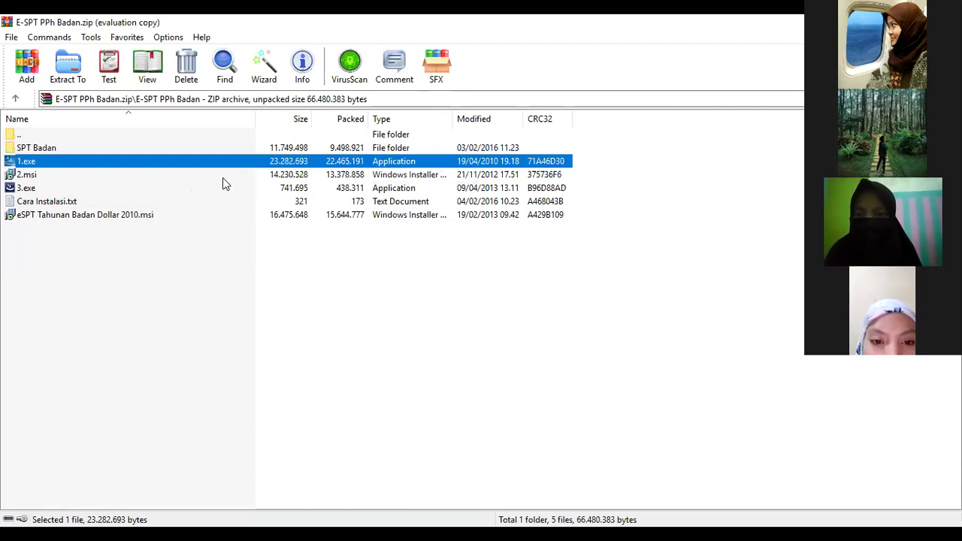
Step: Start the 2.msi installer, then run 3.exe from the archive list
{"action": "left_click", "coordinate": [291, 176]}
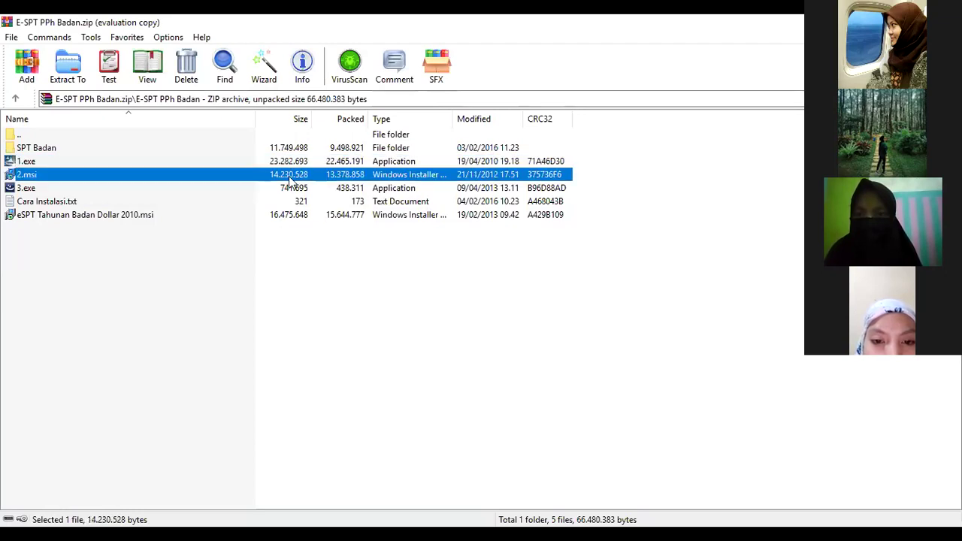
{"action": "double_click", "coordinate": [294, 176]}
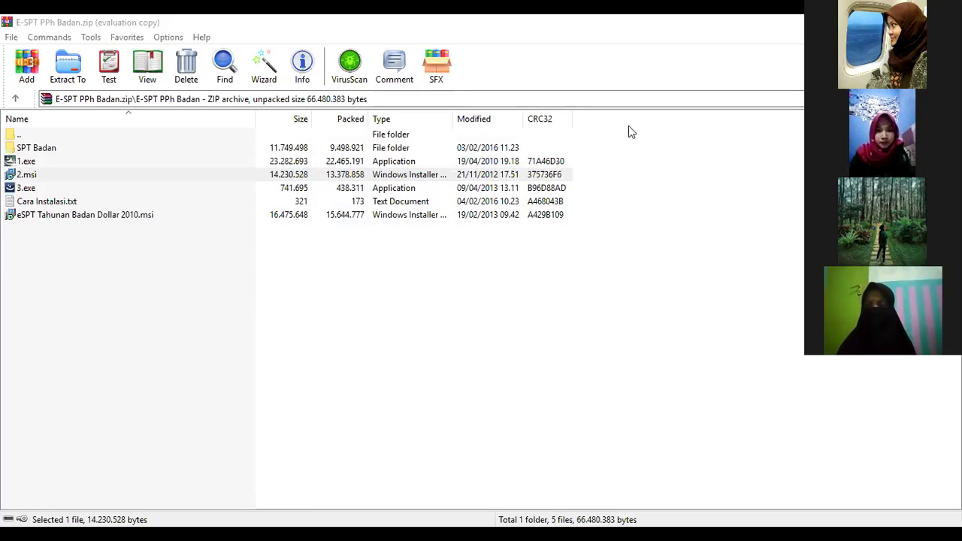
{"action": "double_click", "coordinate": [29, 189]}
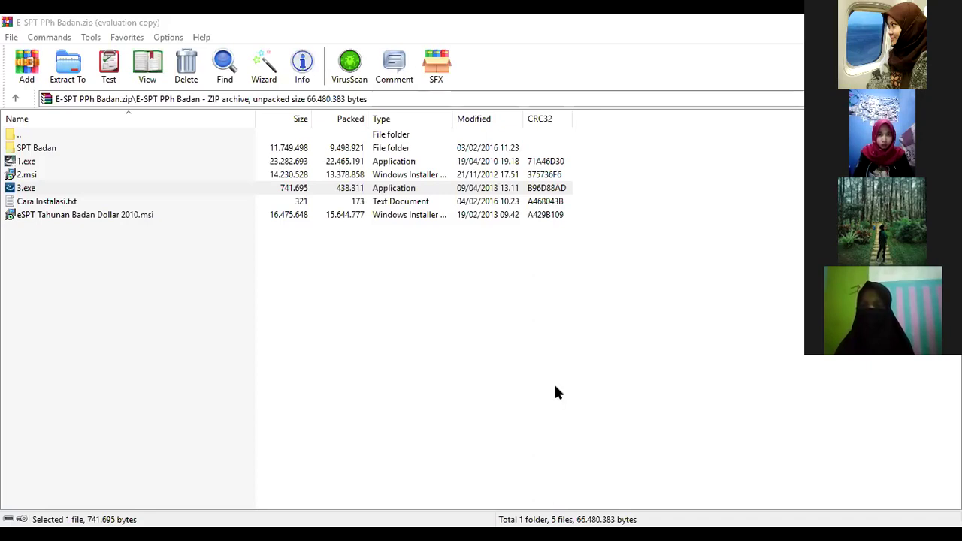
{"action": "key", "text": "alt+Tab"}
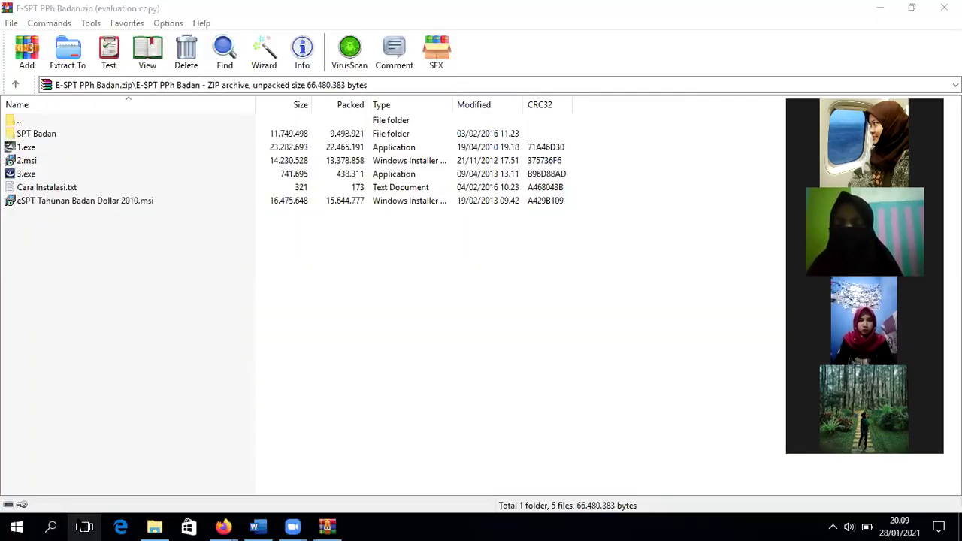
Step: Search Windows for 'esp' and launch eSPT PPh Tahunan Badan Rupiah
{"action": "left_click", "coordinate": [50, 526]}
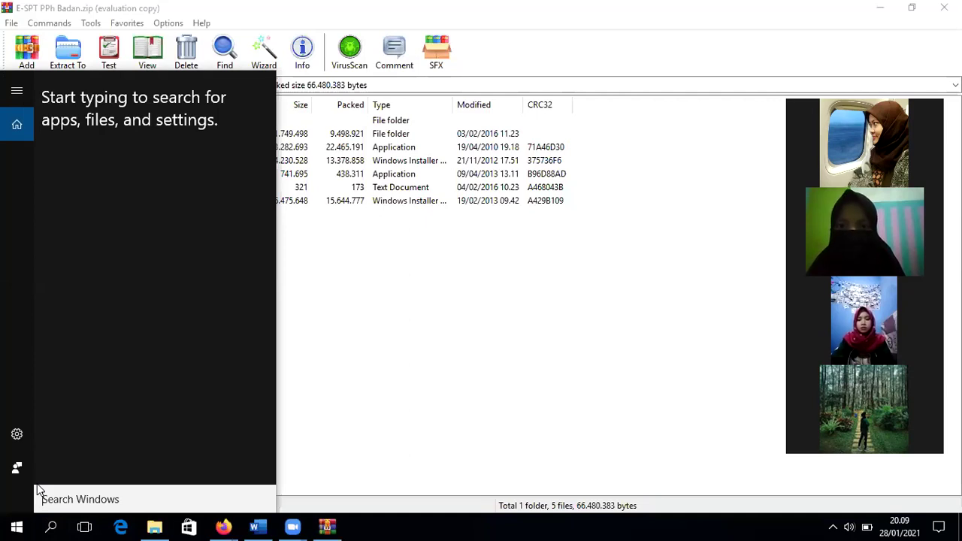
{"action": "type", "text": "esp"}
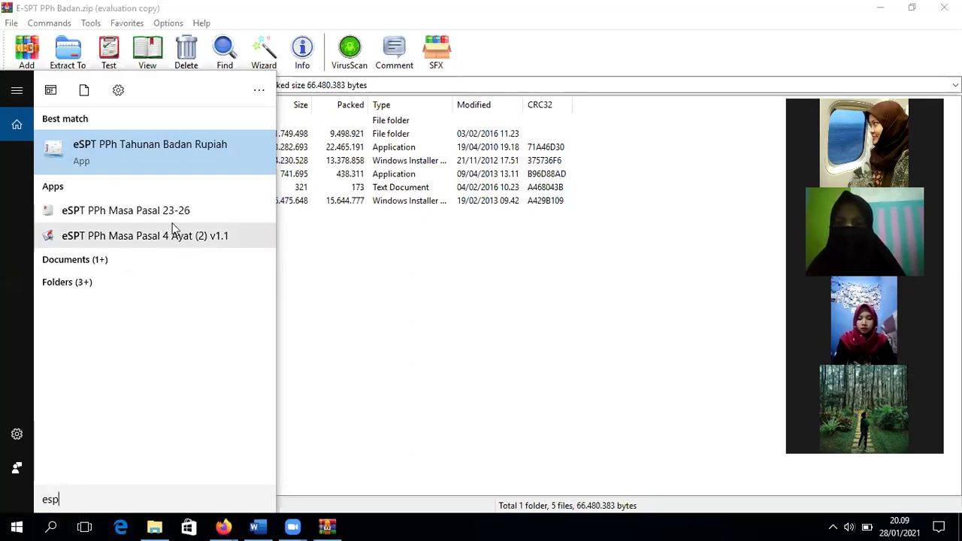
{"action": "left_click", "coordinate": [166, 157]}
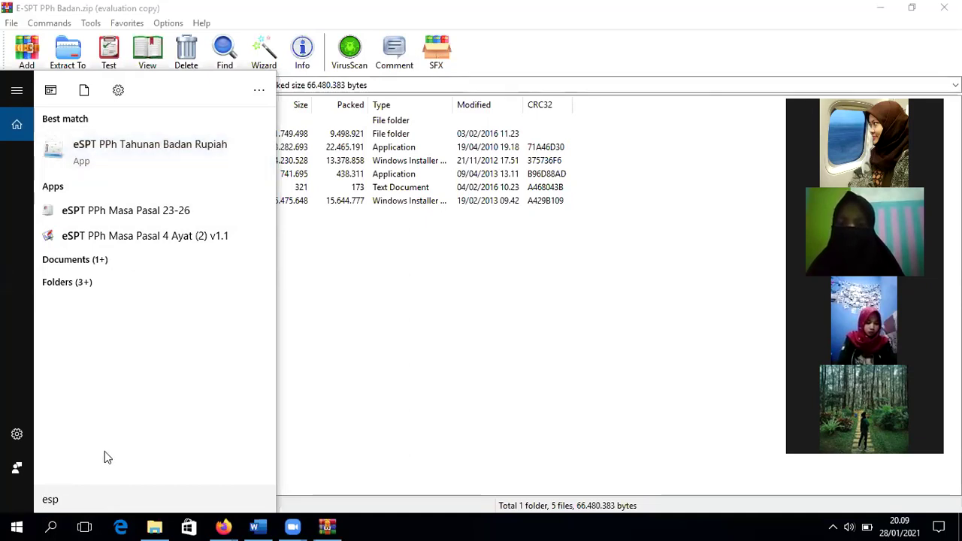
Step: Close and reopen the Windows search panel a couple of times
{"action": "left_click", "coordinate": [82, 499]}
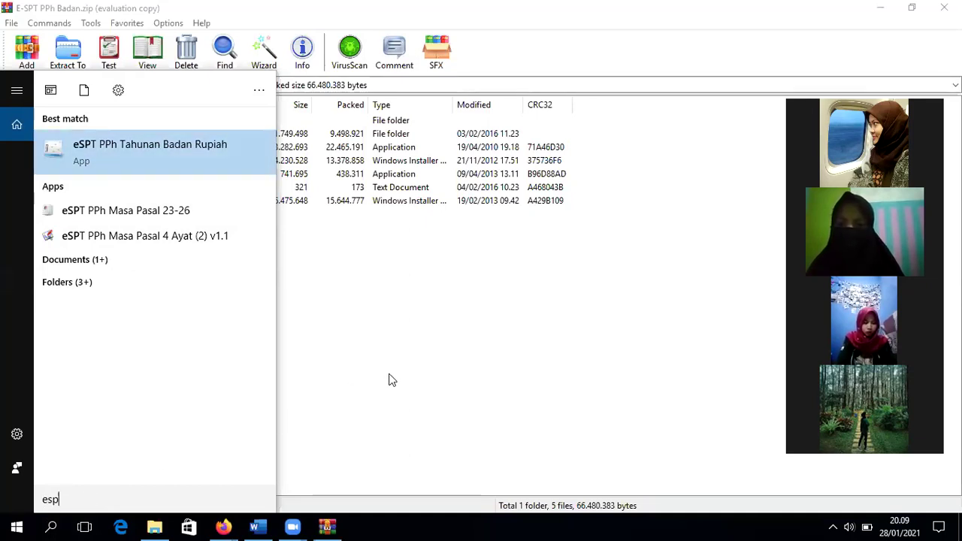
{"action": "left_click", "coordinate": [399, 456]}
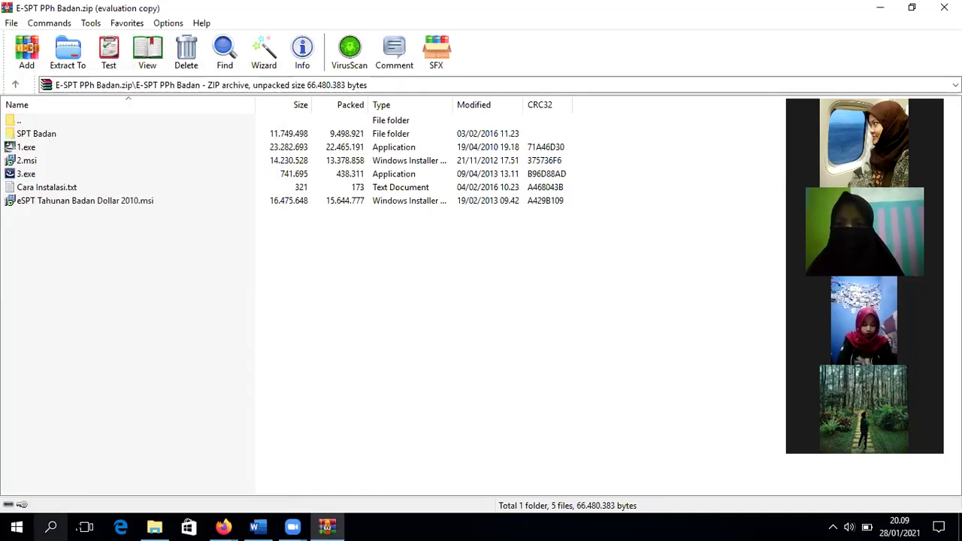
{"action": "left_click", "coordinate": [51, 528]}
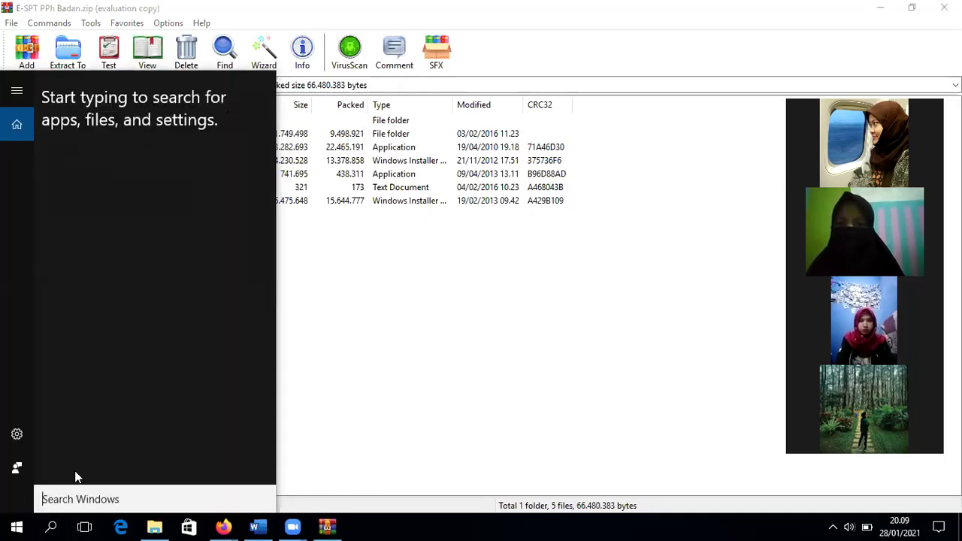
{"action": "left_click", "coordinate": [17, 467]}
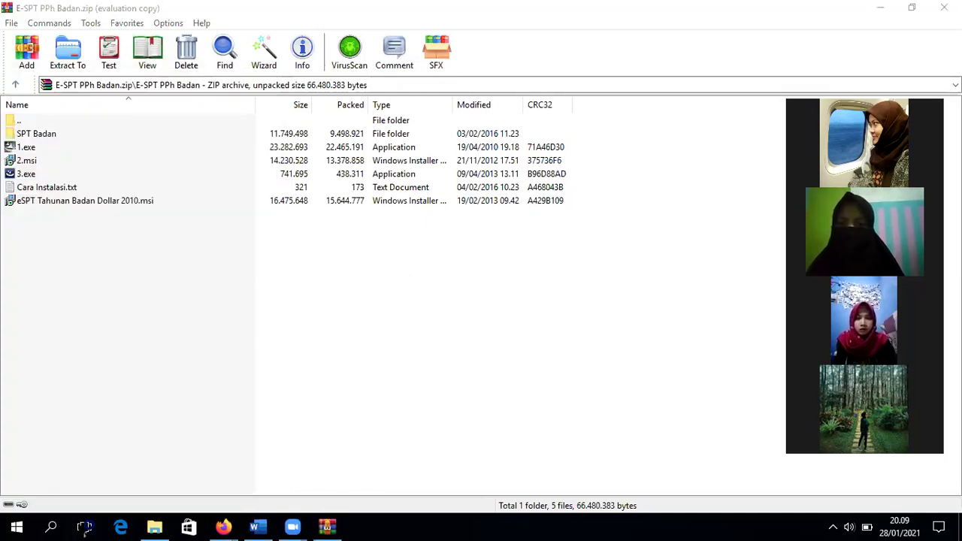
{"action": "left_click", "coordinate": [51, 528]}
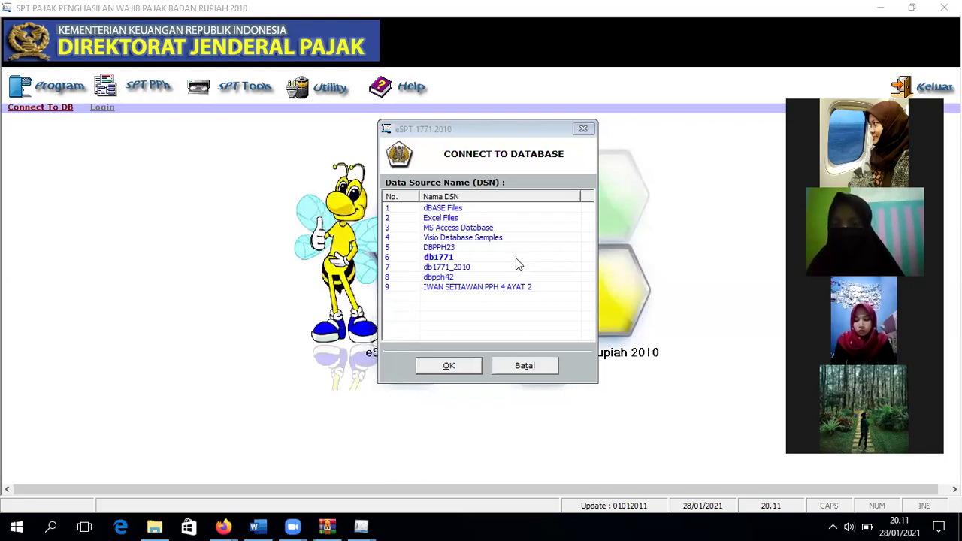
Step: Select the db1771 data source (DSN 6) and connect to it
{"action": "left_click", "coordinate": [515, 264]}
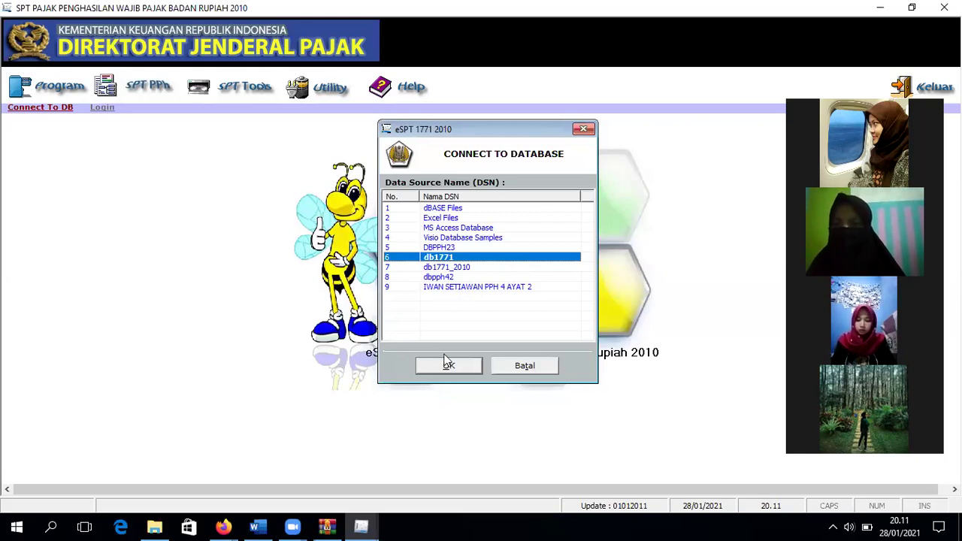
{"action": "left_click", "coordinate": [449, 365]}
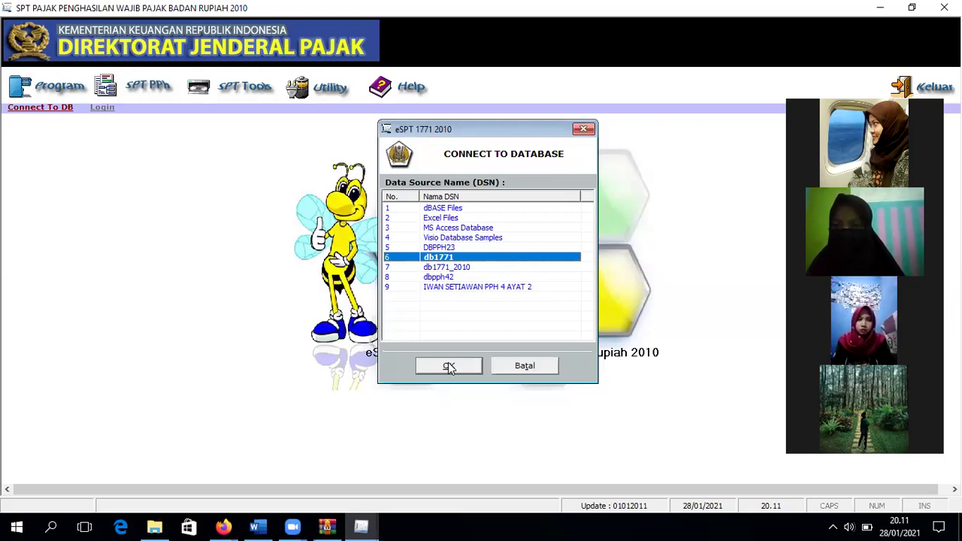
{"action": "left_click", "coordinate": [448, 366]}
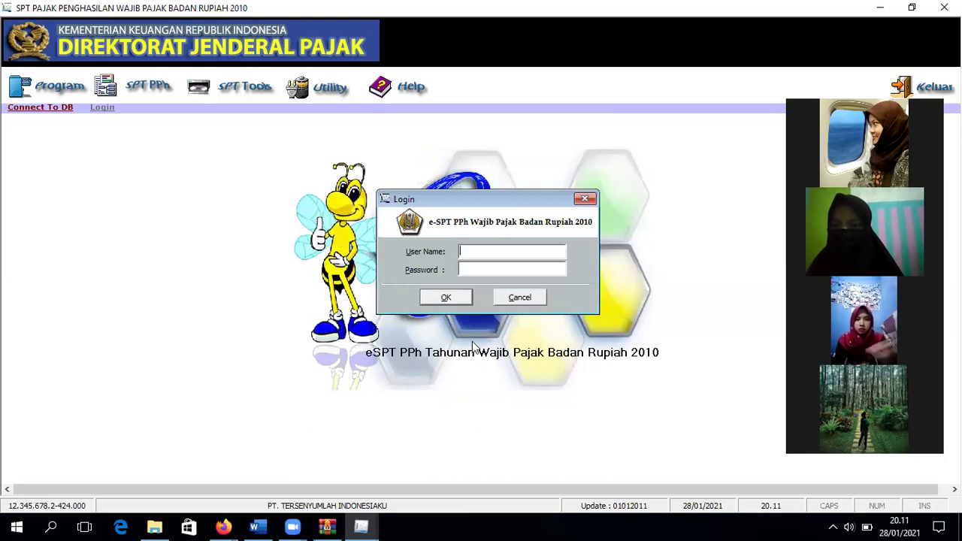
Step: Attempt login as 'Admintrator' with a password and dismiss the invalid-login error
{"action": "type", "text": "Ad"}
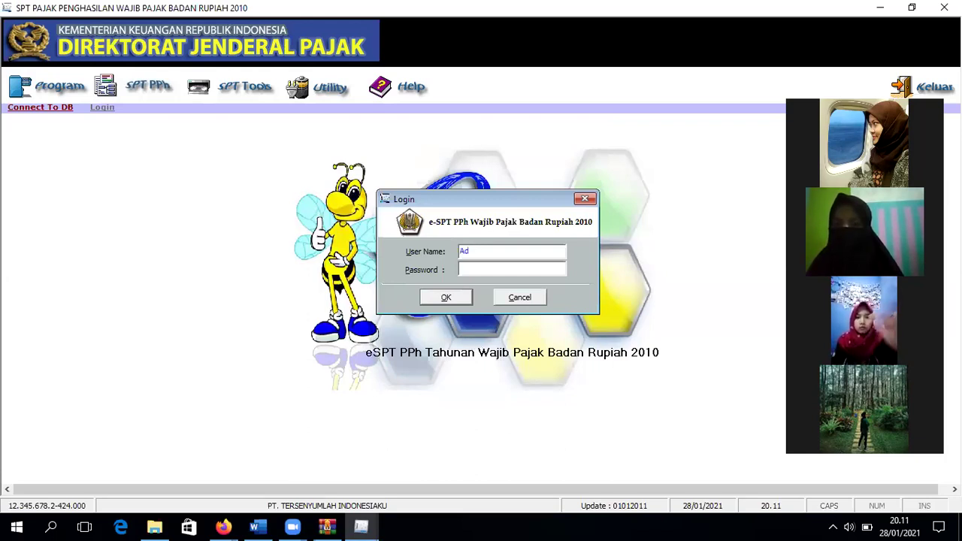
{"action": "type", "text": "min"}
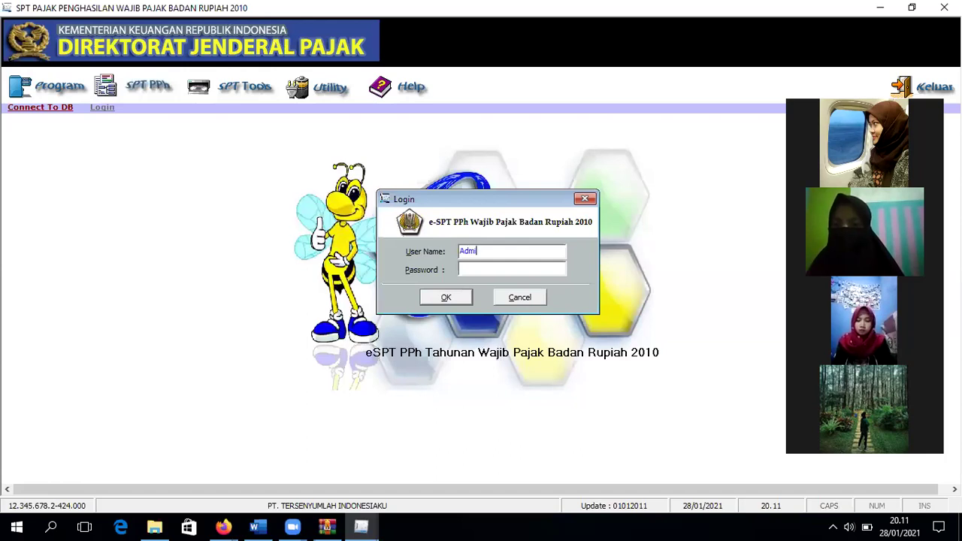
{"action": "type", "text": "trator"}
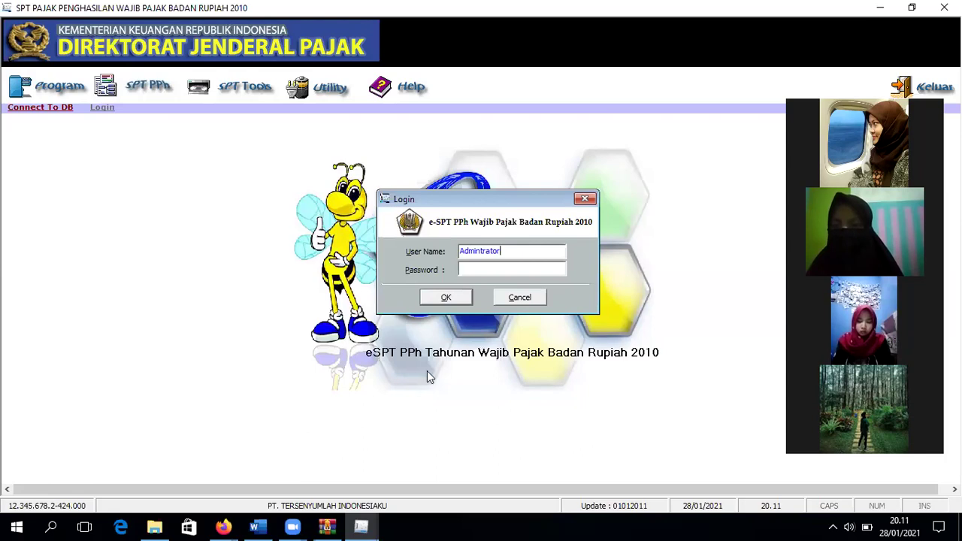
{"action": "left_click", "coordinate": [479, 267]}
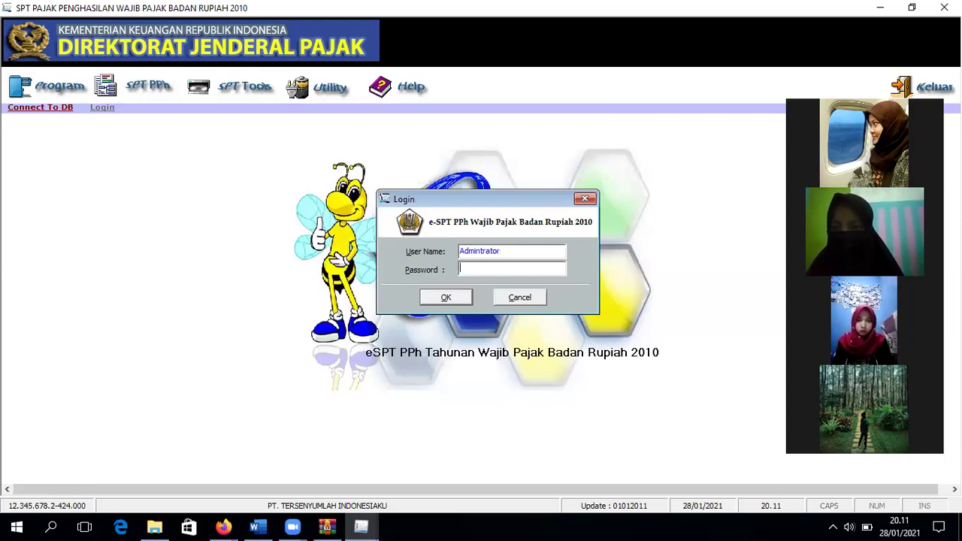
{"action": "type", "text": "123"}
{"action": "left_click", "coordinate": [443, 297]}
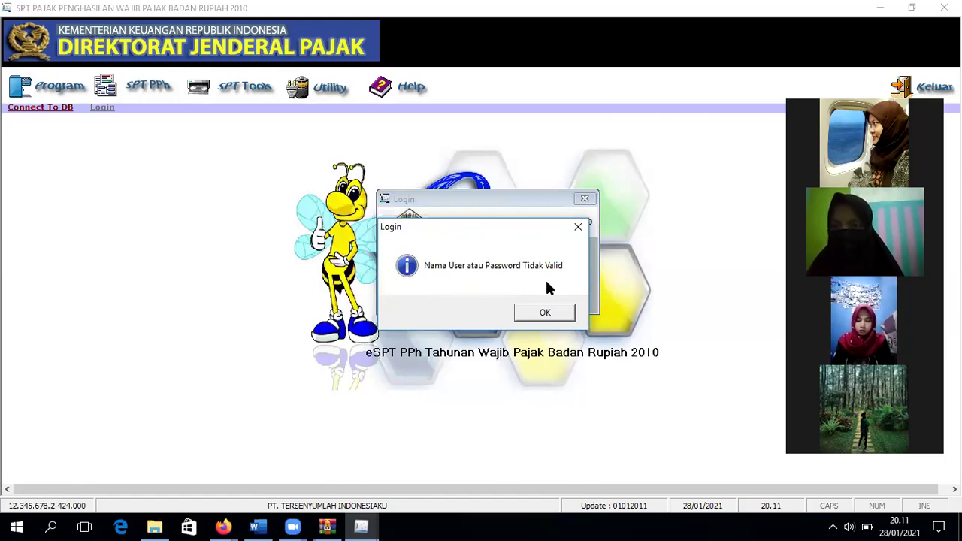
{"action": "left_click", "coordinate": [545, 312]}
Step: Re-enter the password, retry the login, and dismiss the error again
{"action": "left_click", "coordinate": [496, 266]}
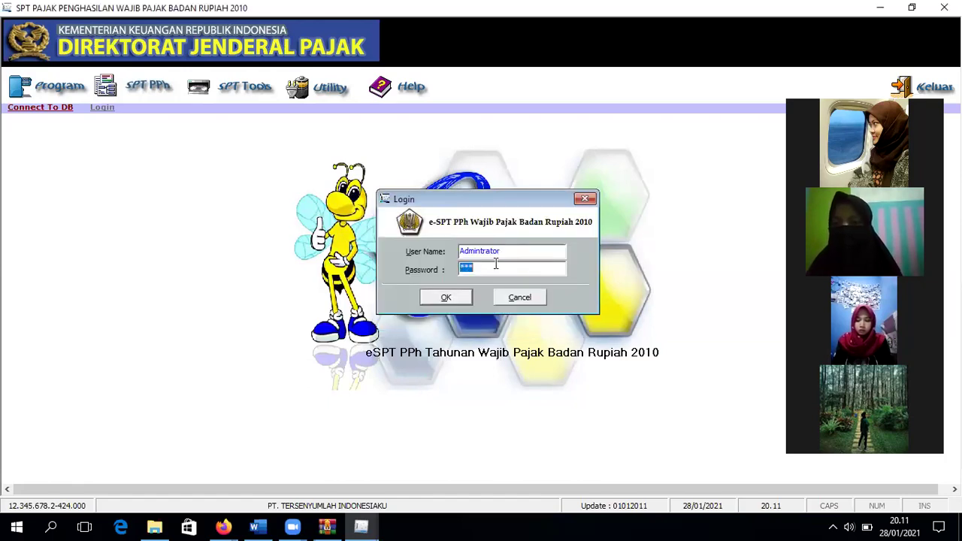
{"action": "key", "text": "BackSpace"}
{"action": "type", "text": "***"}
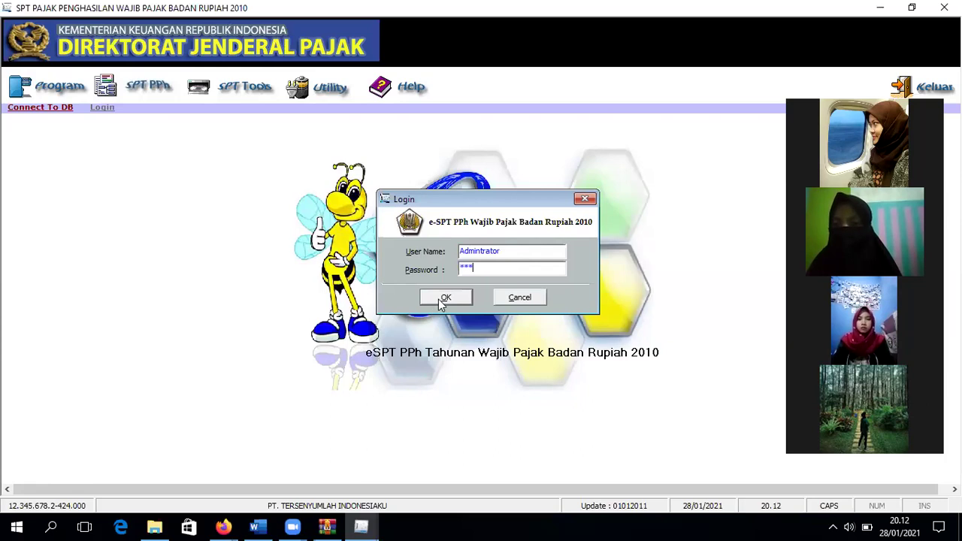
{"action": "left_click", "coordinate": [444, 298]}
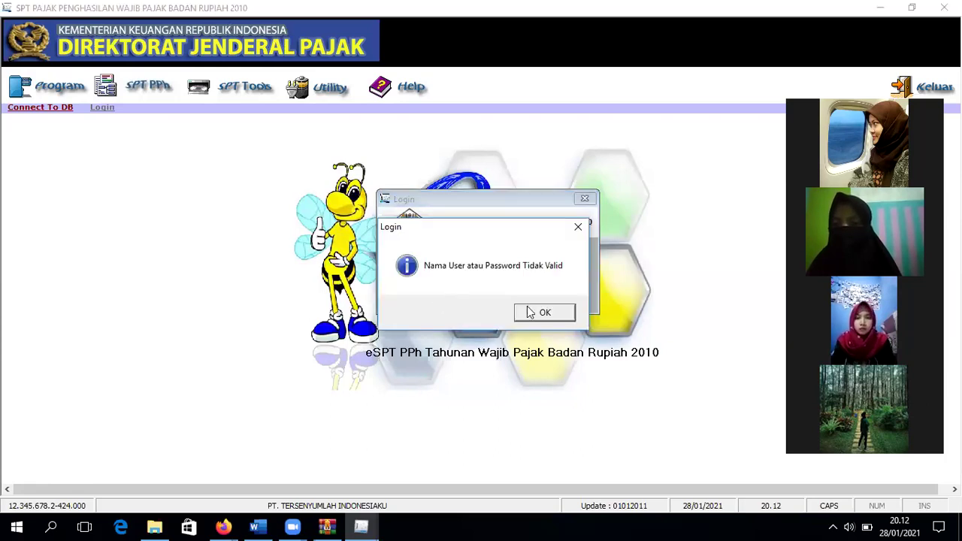
{"action": "key", "text": "Return"}
Step: Clear the misspelled user name from the login form
{"action": "left_click", "coordinate": [524, 256]}
{"action": "key", "text": "ctrl+a"}
{"action": "type", "text": "A"}
{"action": "key", "text": "BackSpace"}
{"action": "key", "text": "Tab"}
{"action": "type", "text": "*"}
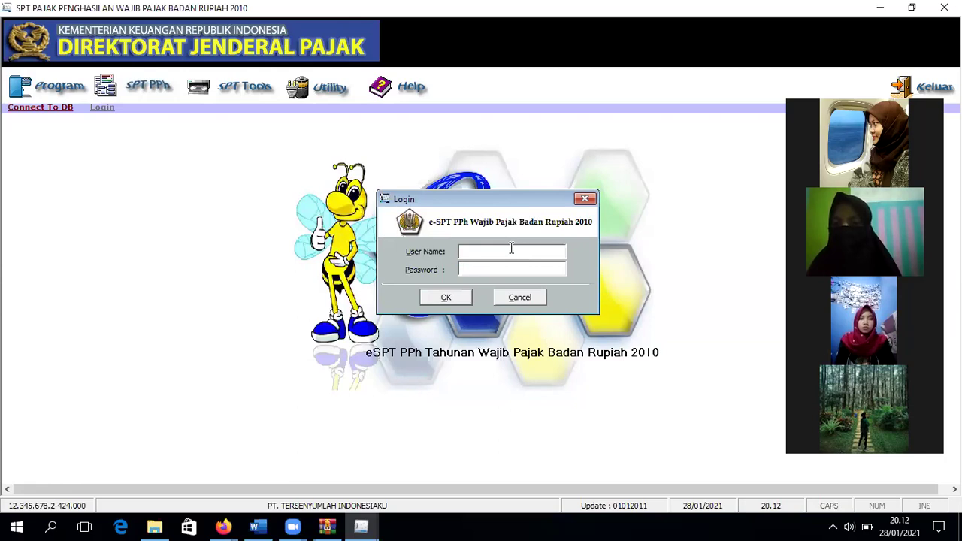
Step: Enter 'Administrator' as the user name with the password and log in
{"action": "key", "text": "Caps_Lock"}
{"action": "type", "text": "A"}
{"action": "key", "text": "Caps_Lock"}
{"action": "type", "text": "dministrator"}
{"action": "left_click", "coordinate": [499, 268]}
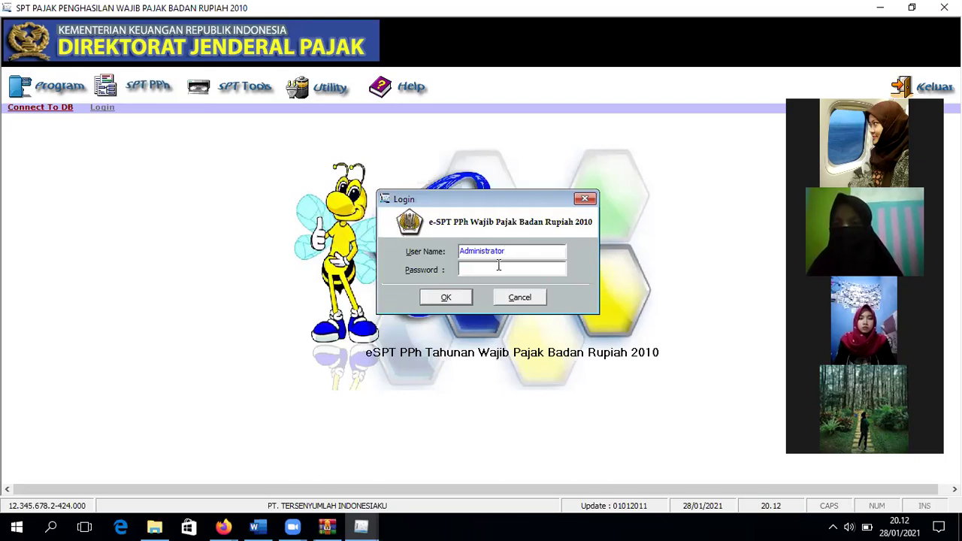
{"action": "type", "text": "***"}
{"action": "left_click", "coordinate": [445, 297]}
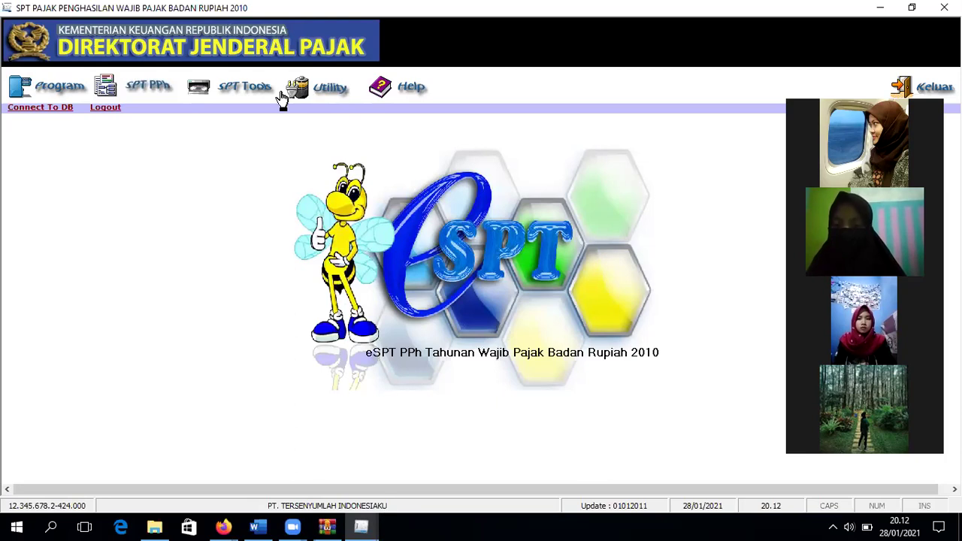
Step: Open the taxpayer profile from Utility > Profil Wajib Pajak and make it editable
{"action": "left_click", "coordinate": [338, 94]}
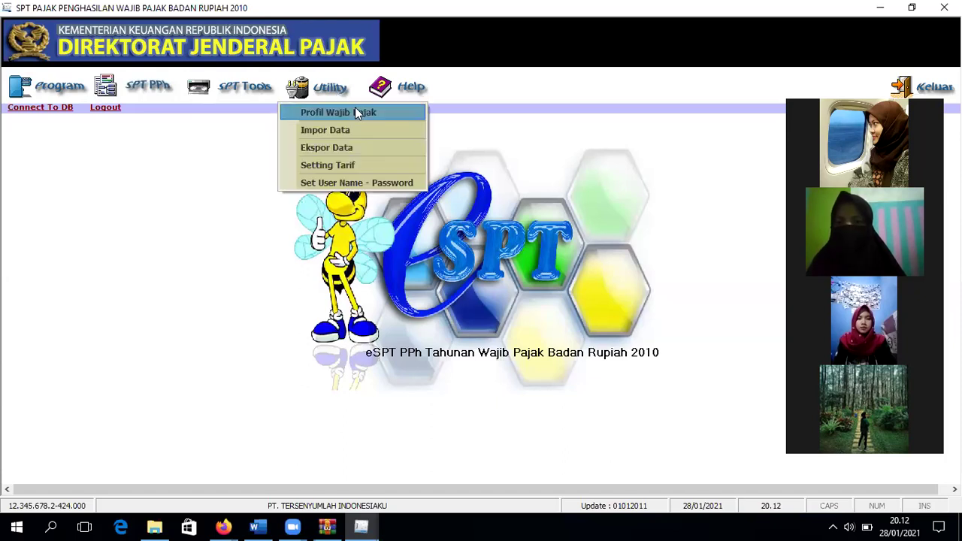
{"action": "left_click", "coordinate": [357, 112]}
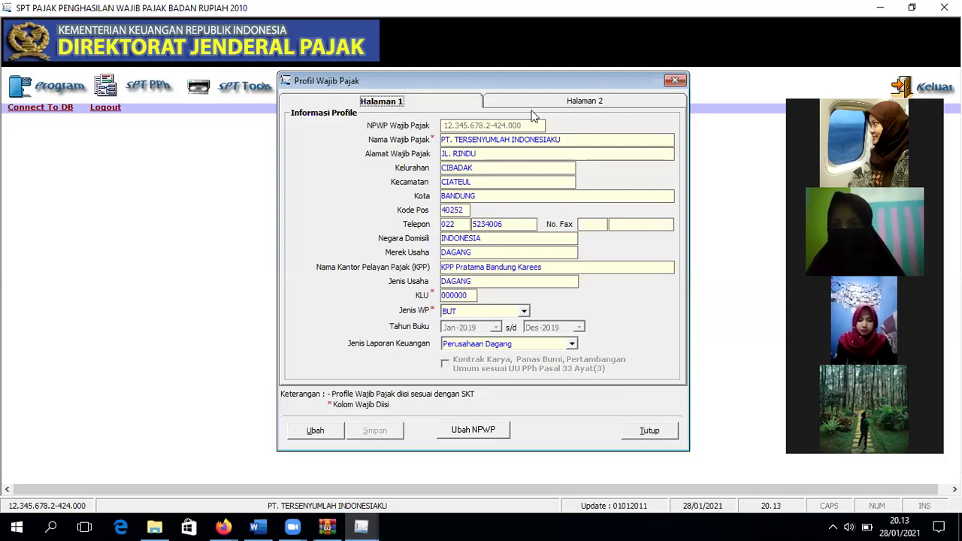
{"action": "left_click", "coordinate": [315, 430]}
Step: Review the taxpayer name, tax office name and DAGANG business type fields
{"action": "left_click", "coordinate": [563, 138]}
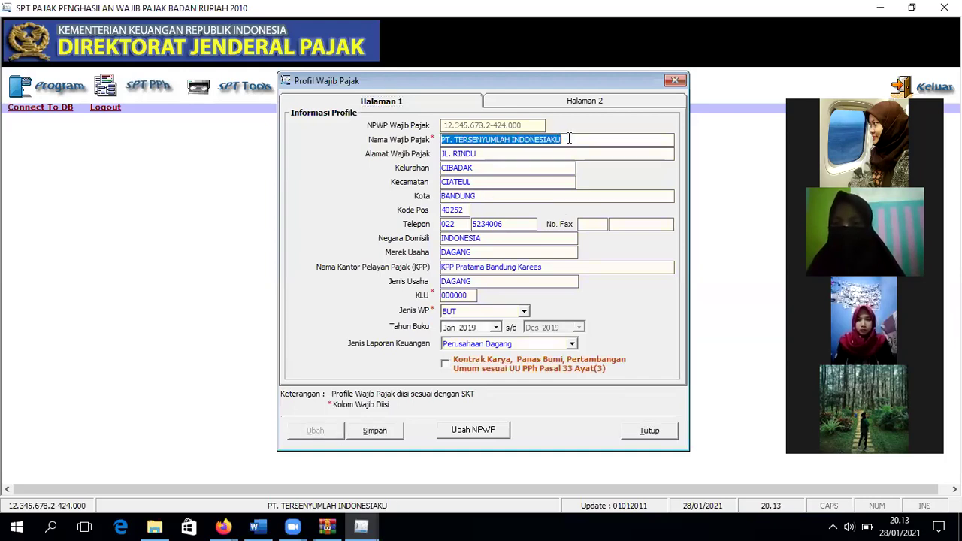
{"action": "left_click", "coordinate": [570, 139]}
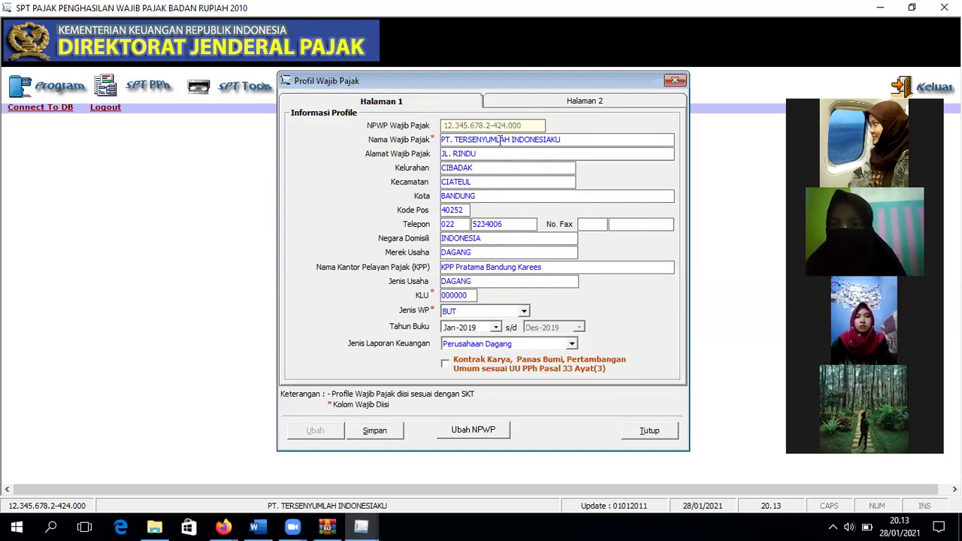
{"action": "left_click", "coordinate": [553, 267]}
{"action": "left_click", "coordinate": [553, 267]}
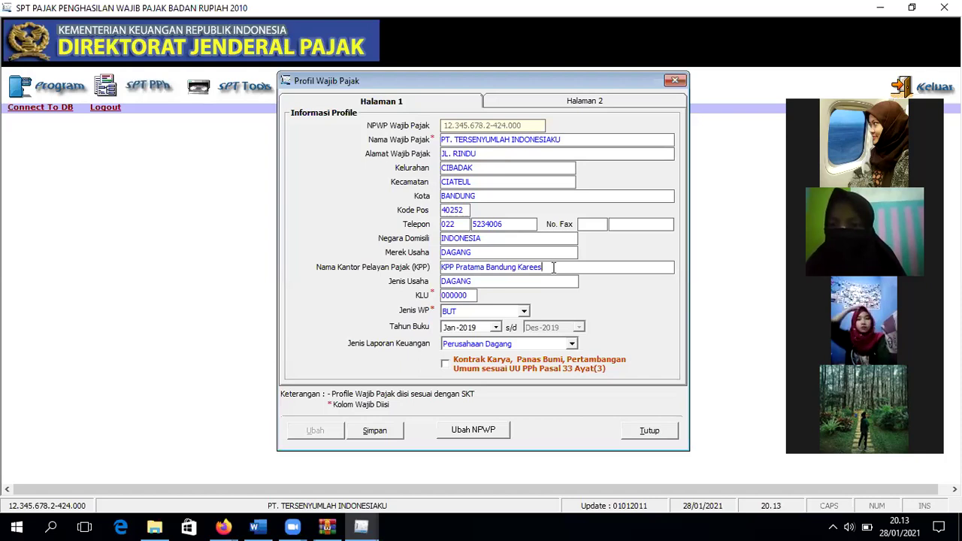
{"action": "double_click", "coordinate": [493, 281]}
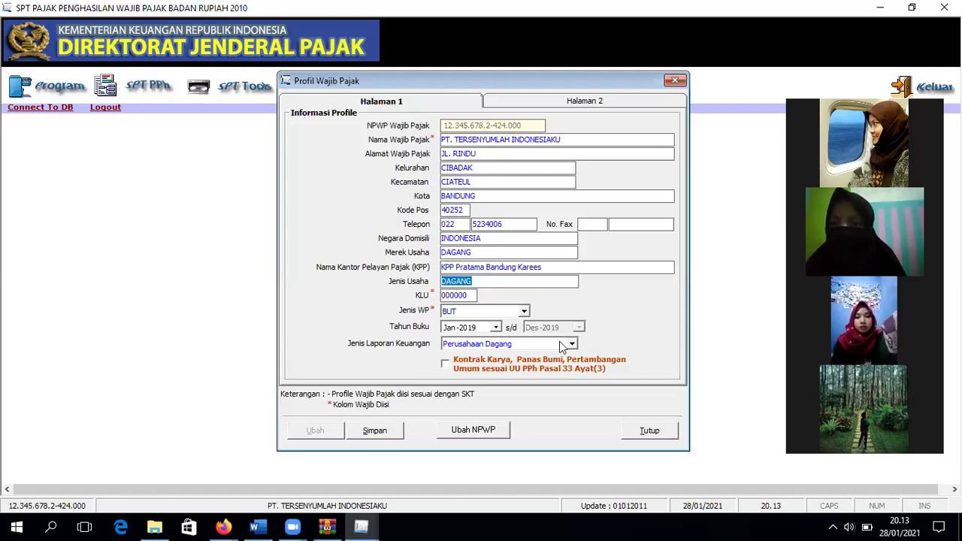
{"action": "left_click", "coordinate": [490, 280]}
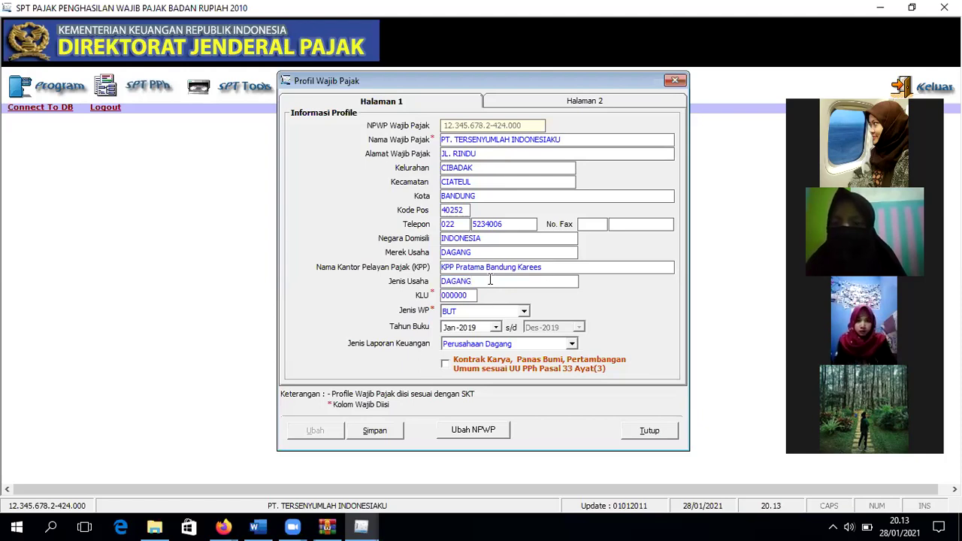
Step: Keep Perusahaan Dagang as the financial report type
{"action": "left_click", "coordinate": [575, 345]}
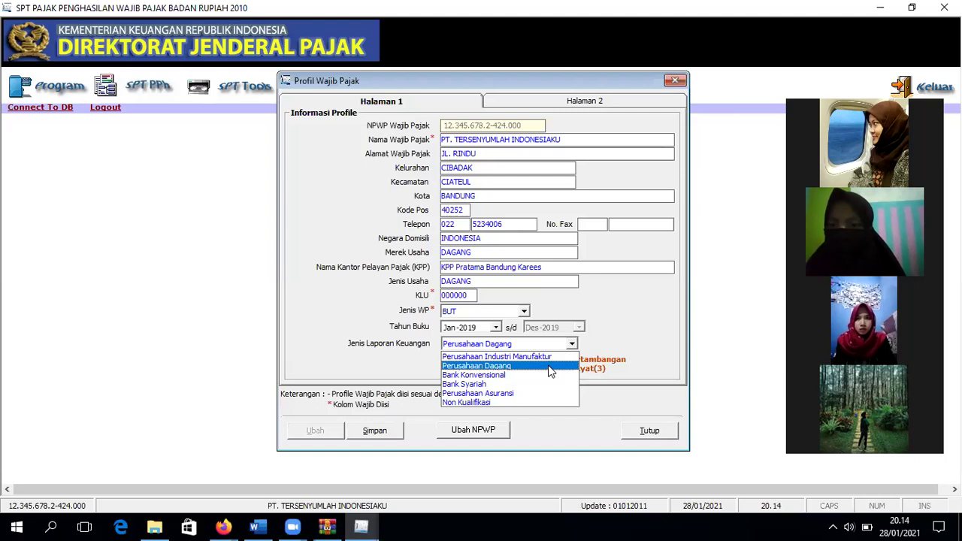
{"action": "left_click", "coordinate": [550, 366]}
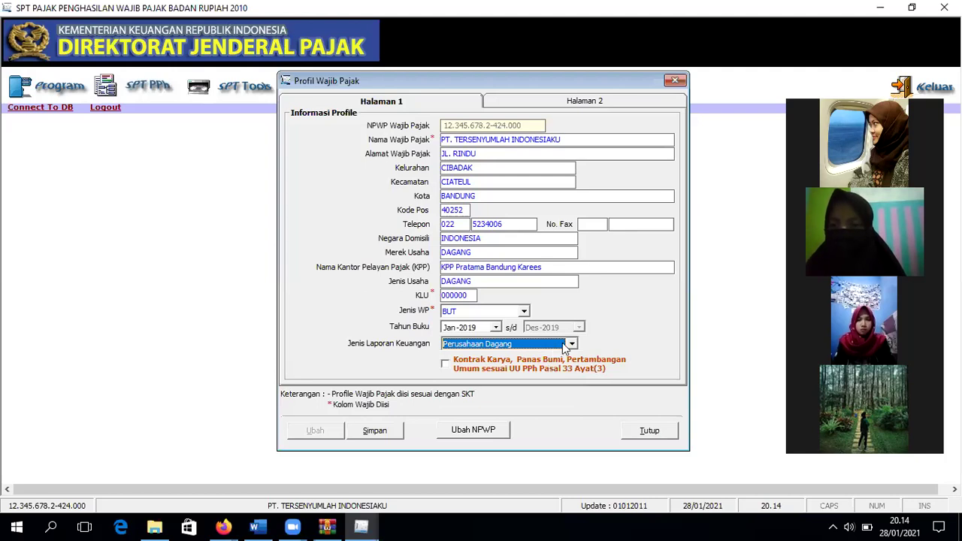
{"action": "left_click", "coordinate": [571, 344]}
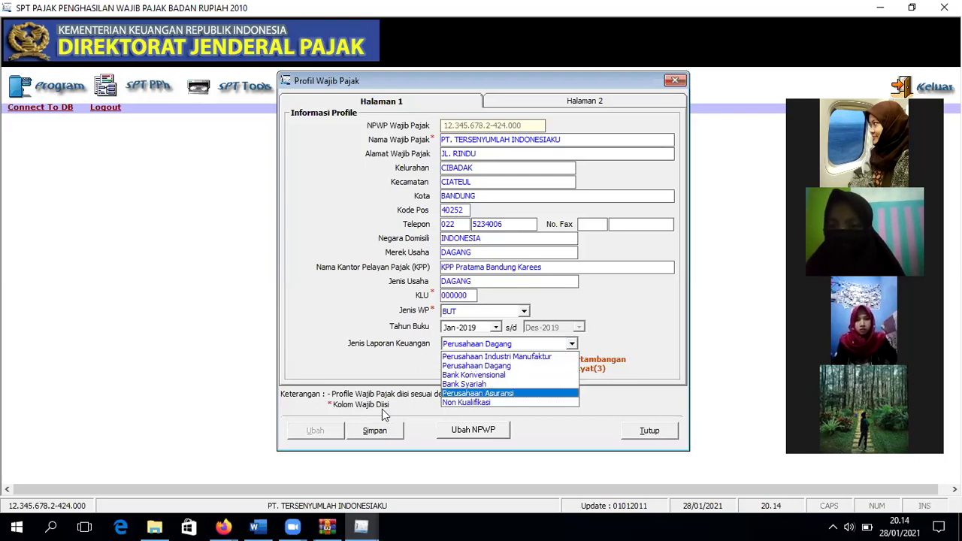
{"action": "left_click", "coordinate": [579, 103]}
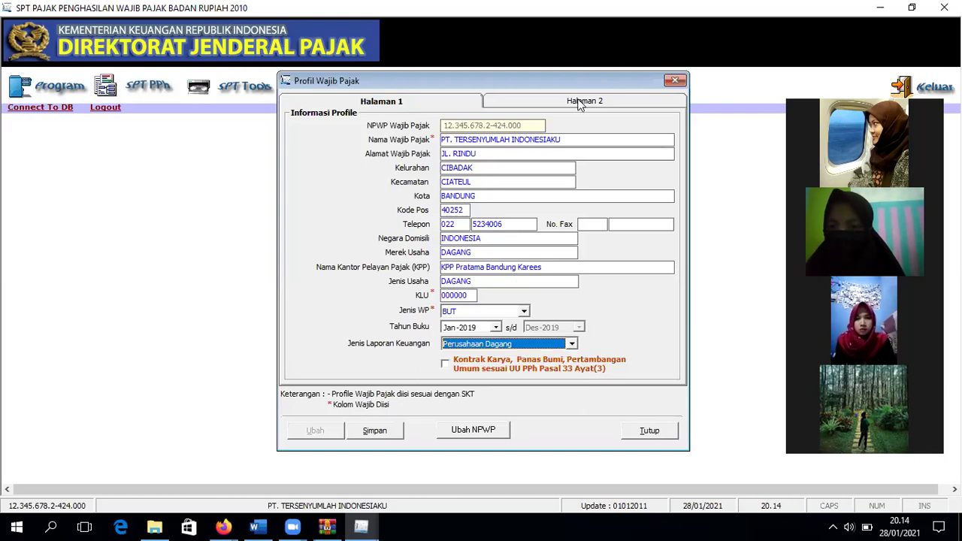
Step: Switch to Halaman 2 and review the signing official's NPWP, name and position
{"action": "left_click", "coordinate": [578, 102]}
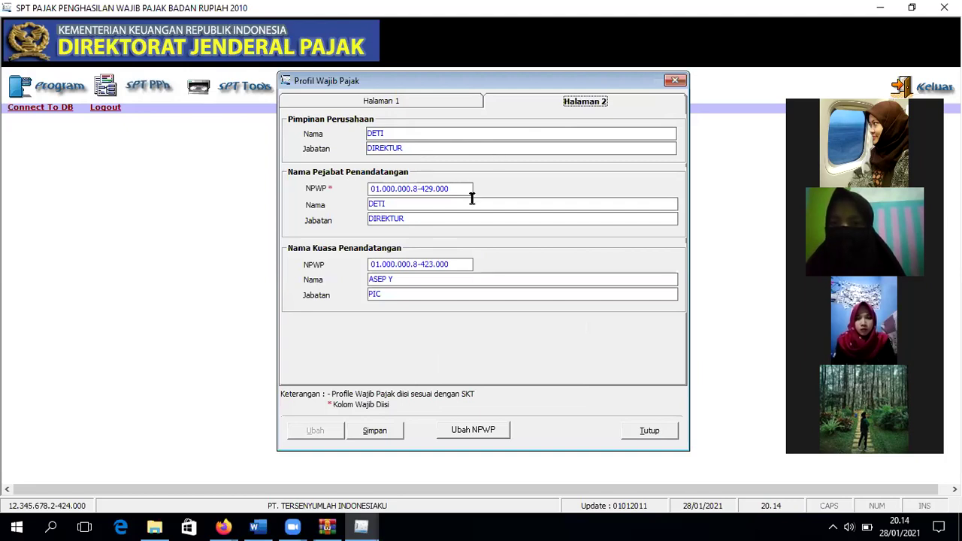
{"action": "left_click_drag", "start_coordinate": [455, 189], "coordinate": [440, 189]}
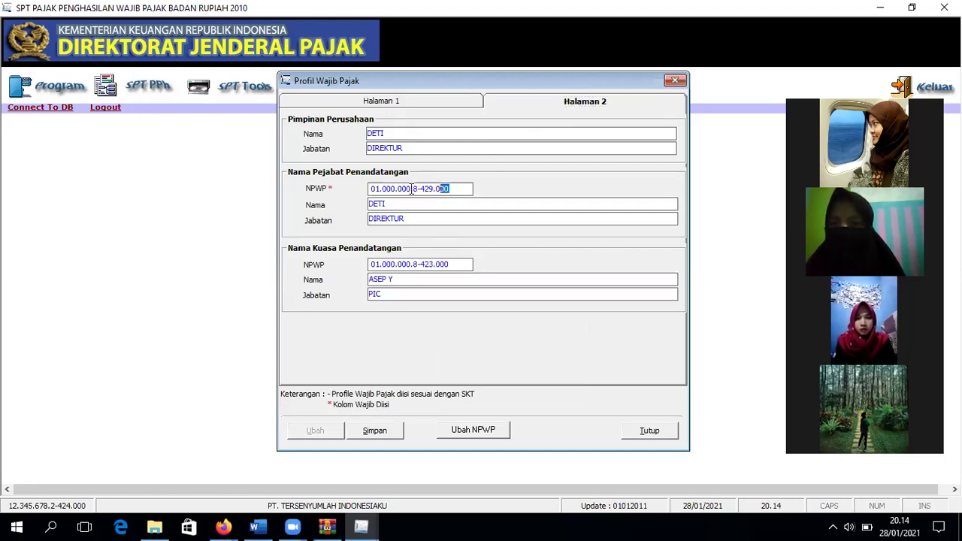
{"action": "left_click_drag", "start_coordinate": [352, 176], "coordinate": [353, 178]}
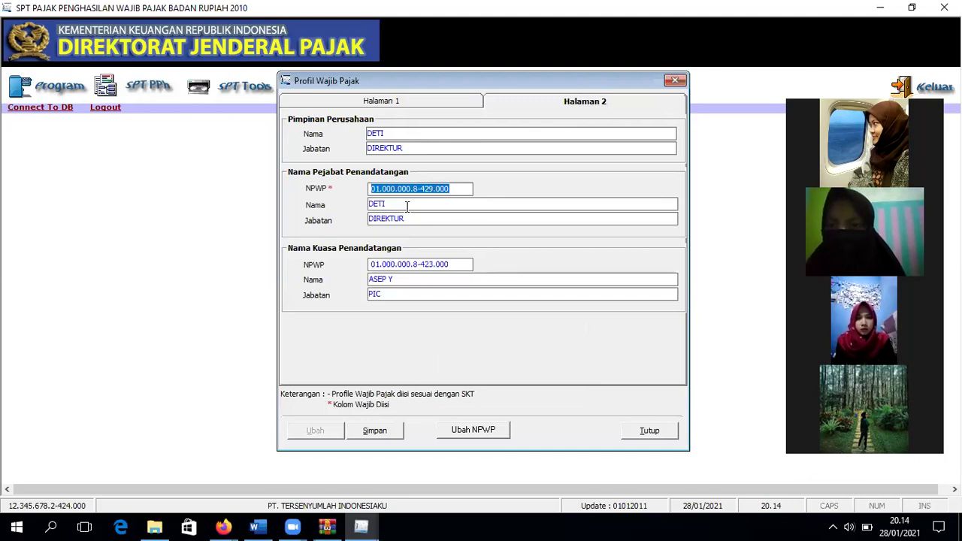
{"action": "key", "text": "Tab"}
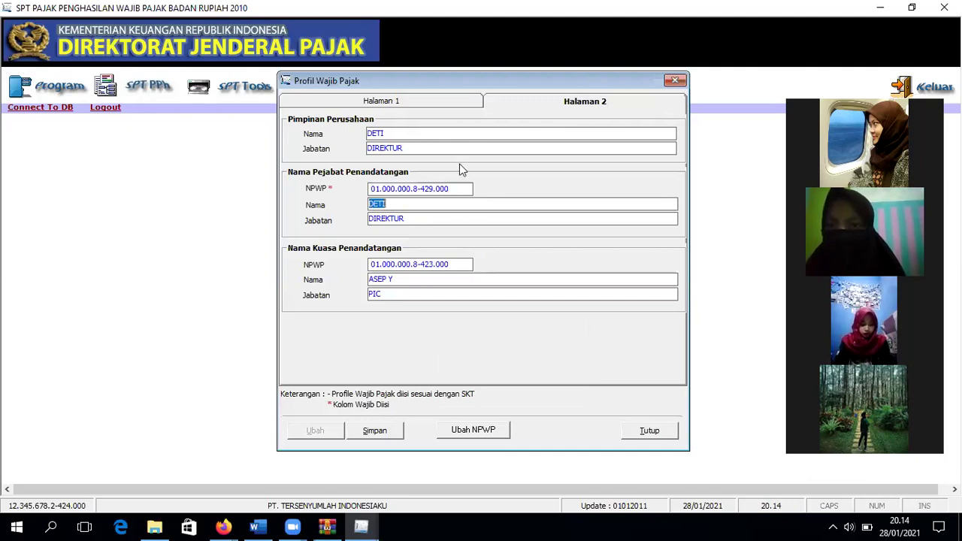
{"action": "key", "text": "Tab"}
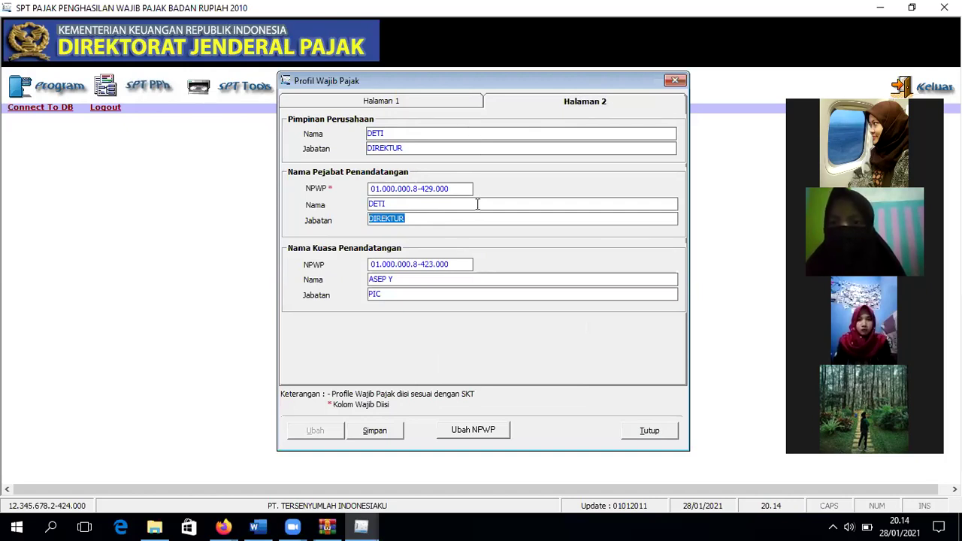
{"action": "left_click", "coordinate": [434, 220]}
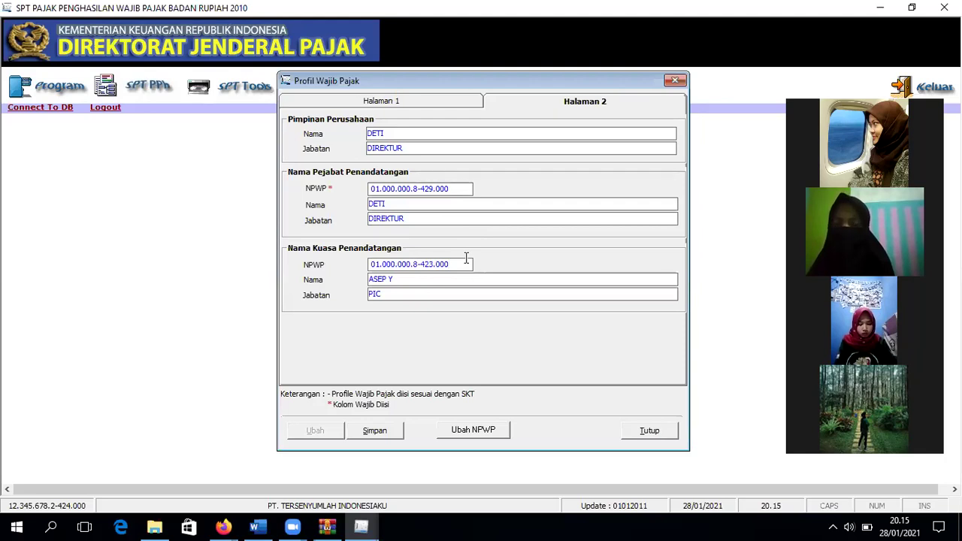
{"action": "left_click", "coordinate": [466, 258]}
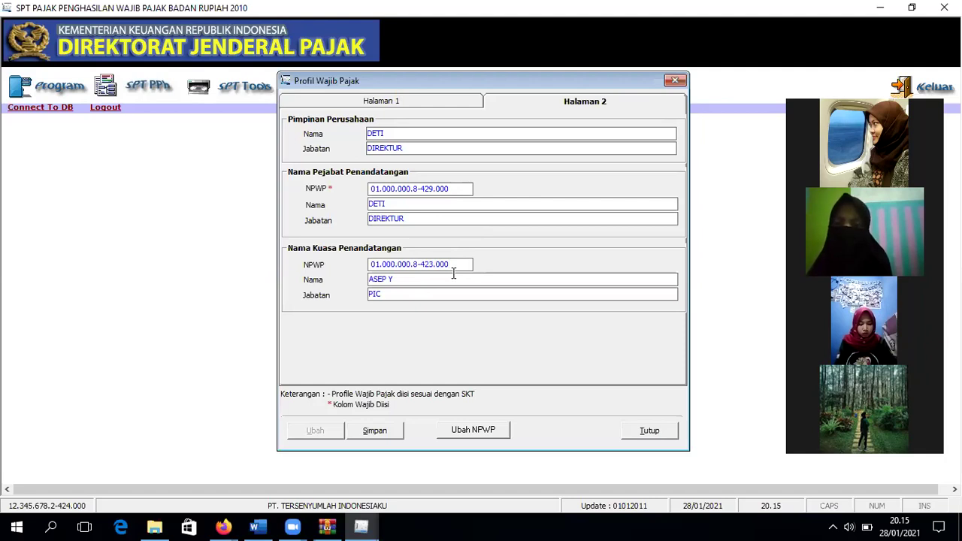
{"action": "key", "text": "Tab"}
{"action": "left_click", "coordinate": [432, 280]}
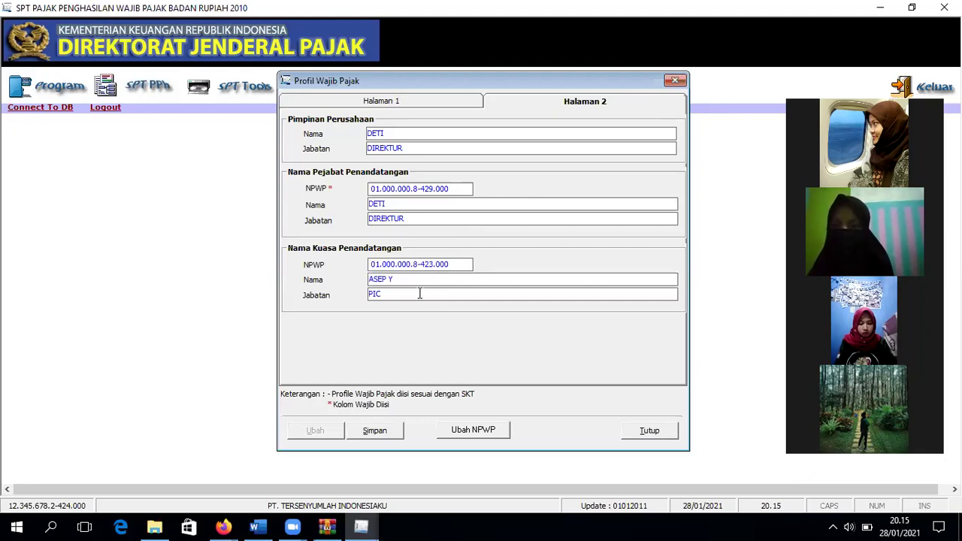
{"action": "key", "text": "Tab"}
{"action": "left_click", "coordinate": [417, 294]}
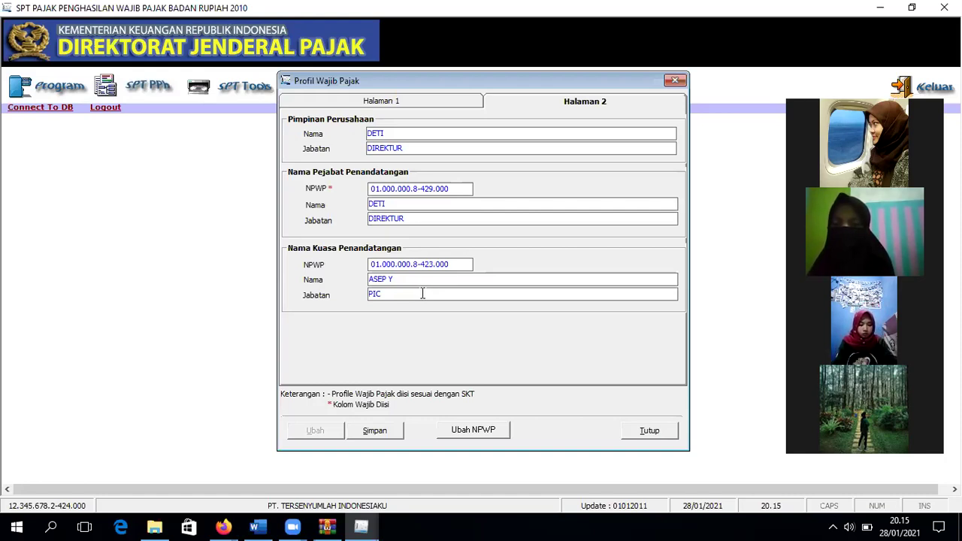
Step: Save the profile, confirm and acknowledge 'Data Berhasil Disimpan', then return to Halaman 1
{"action": "left_click", "coordinate": [399, 434]}
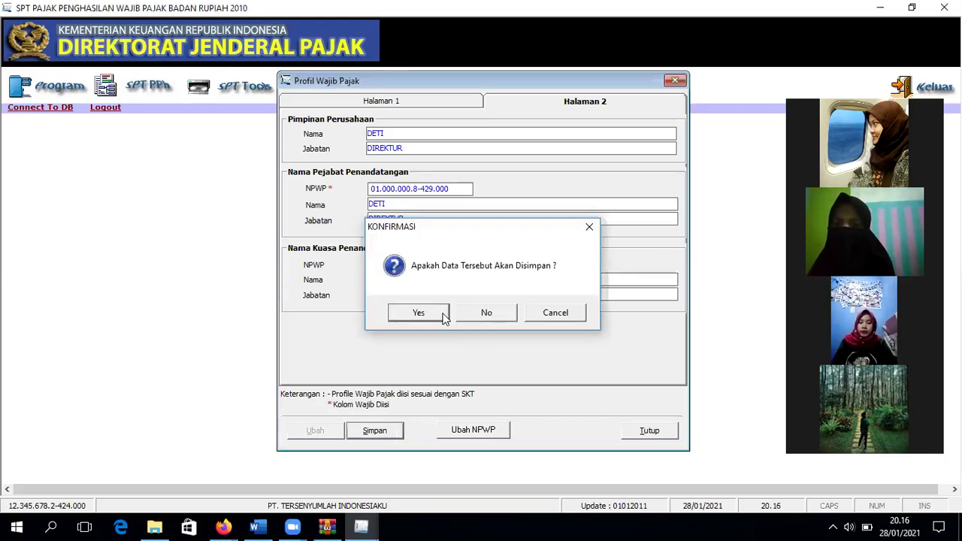
{"action": "left_click", "coordinate": [442, 315]}
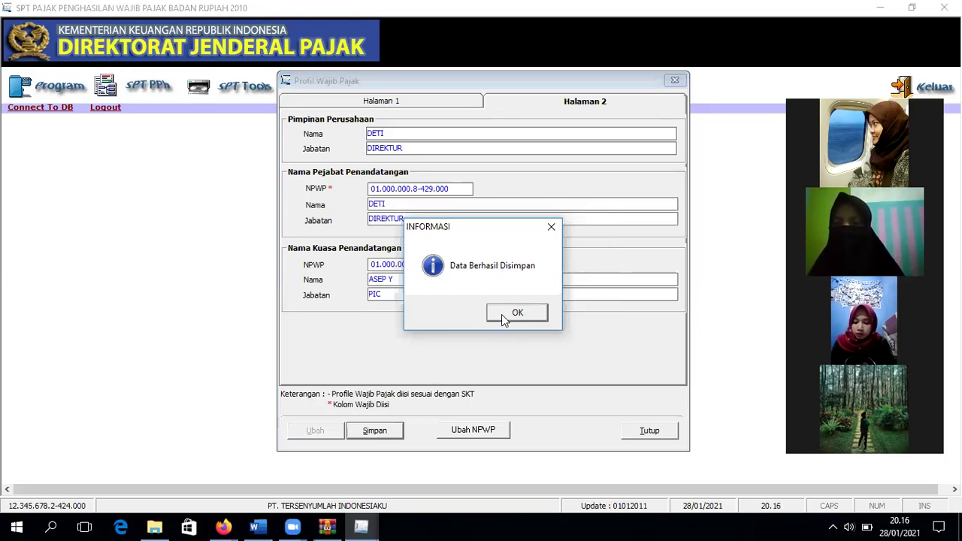
{"action": "left_click", "coordinate": [504, 319]}
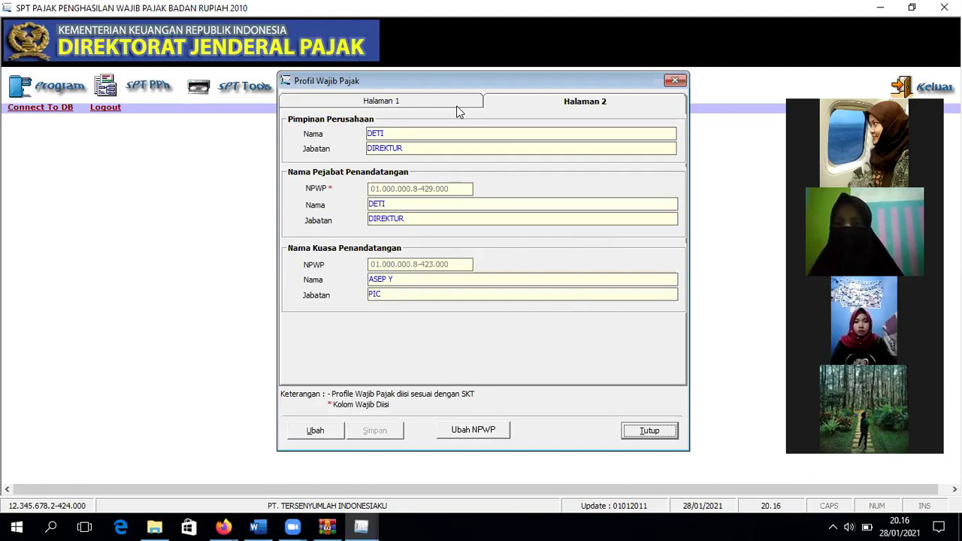
{"action": "left_click", "coordinate": [460, 111]}
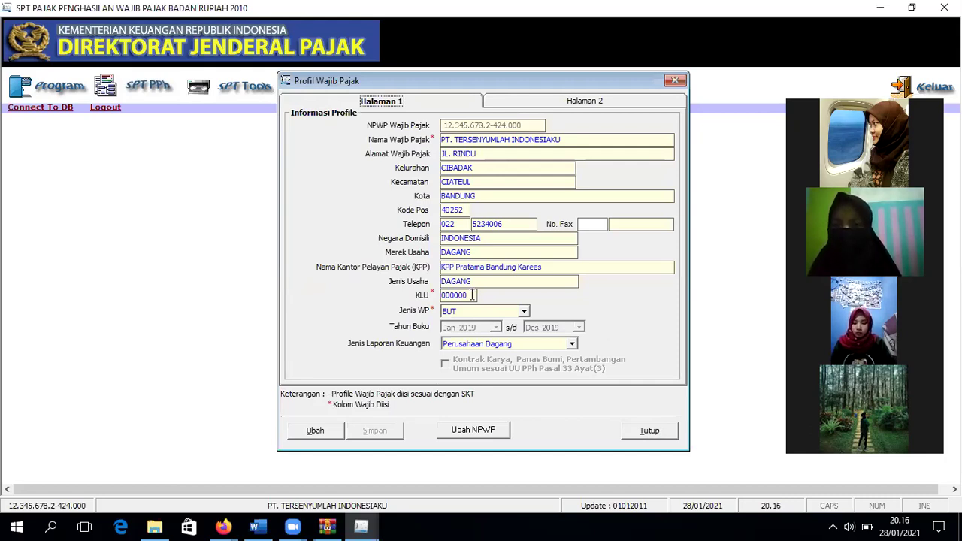
Step: Clear the KLU field and try saving, dismissing the missing-KLU error
{"action": "left_click_drag", "start_coordinate": [472, 295], "coordinate": [431, 301]}
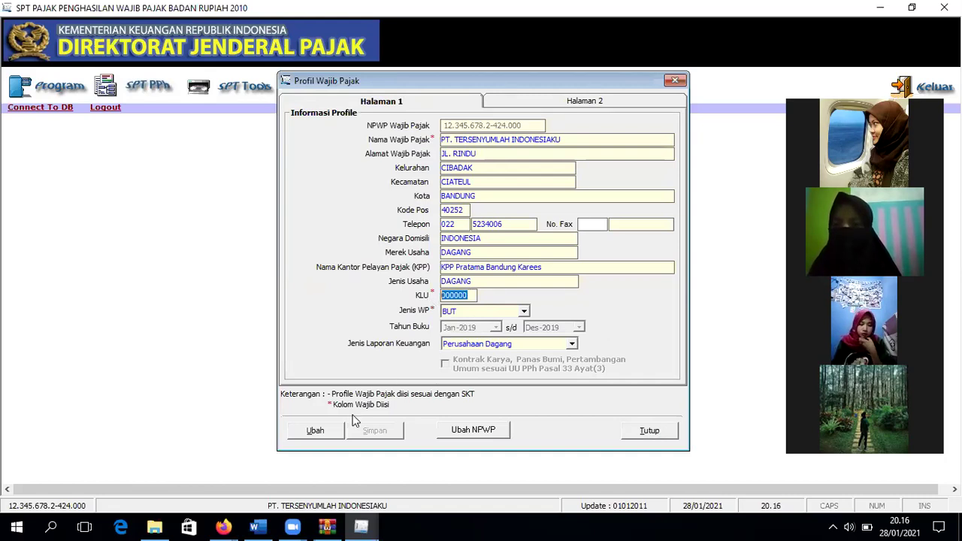
{"action": "key", "text": "alt+u"}
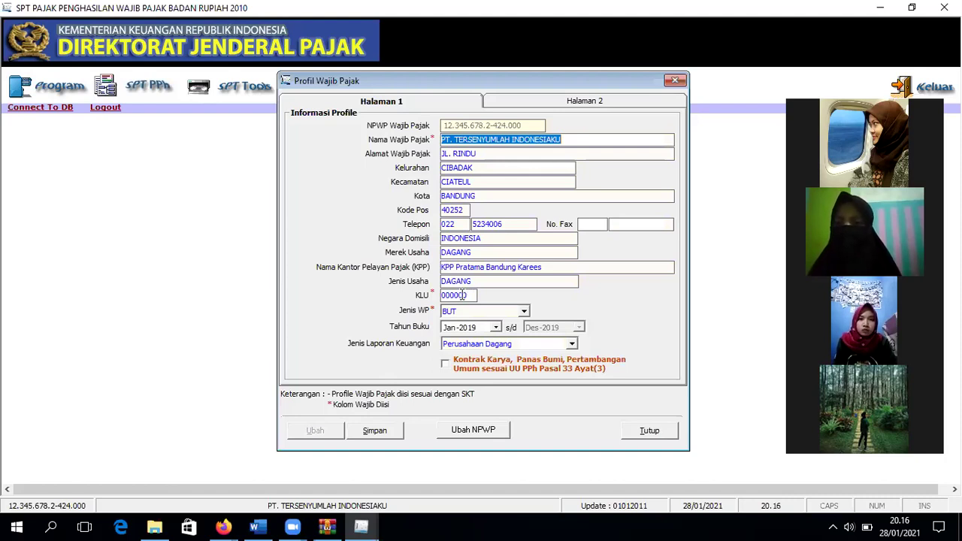
{"action": "double_click", "coordinate": [468, 295]}
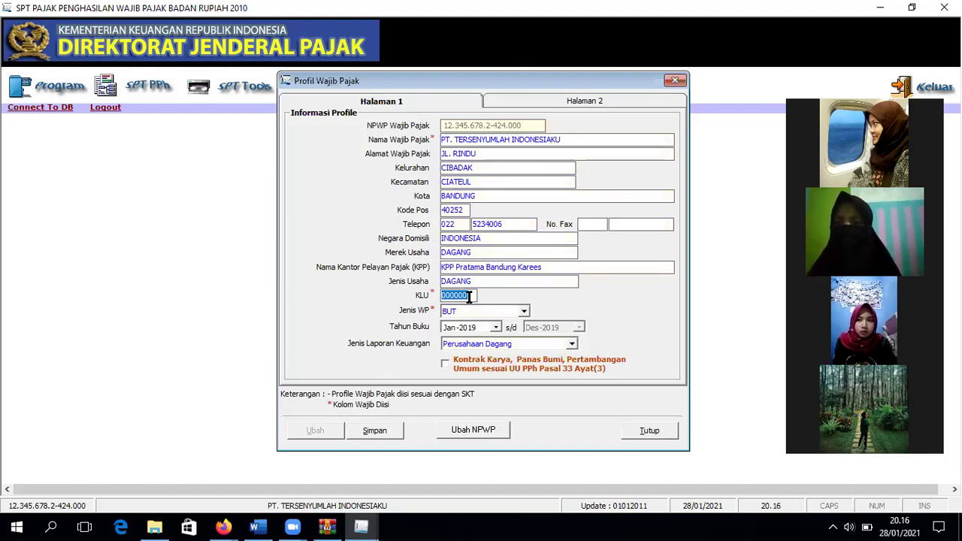
{"action": "key", "text": "BackSpace"}
{"action": "left_click", "coordinate": [380, 430]}
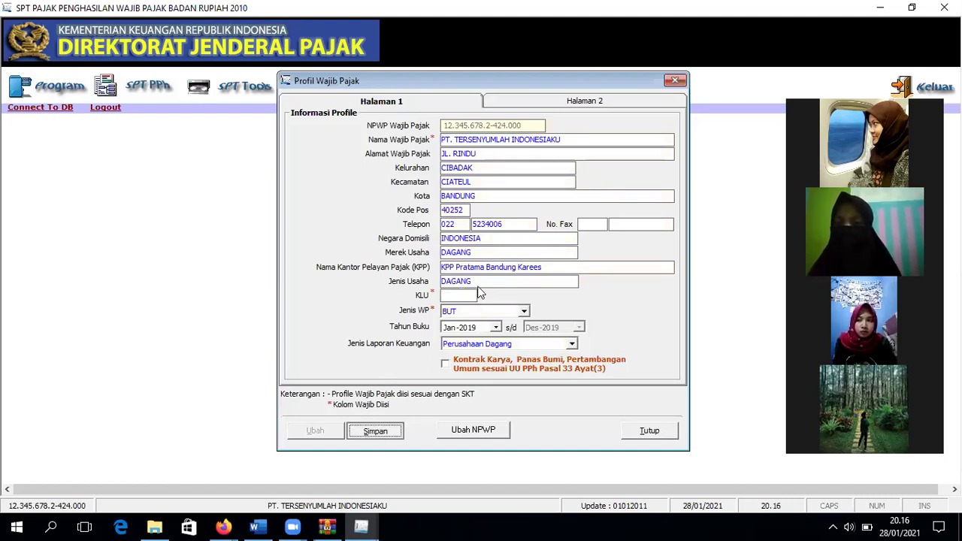
{"action": "left_click", "coordinate": [402, 318]}
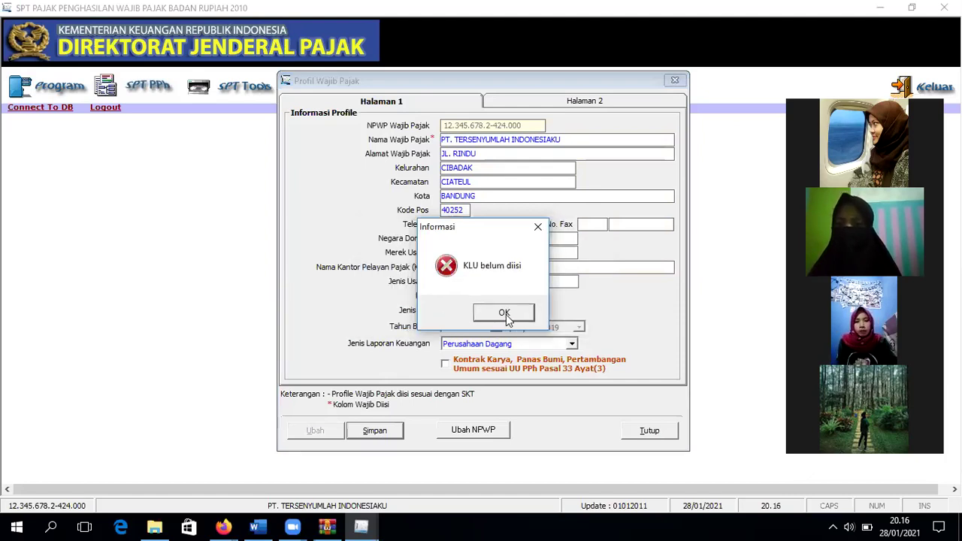
{"action": "left_click", "coordinate": [506, 317]}
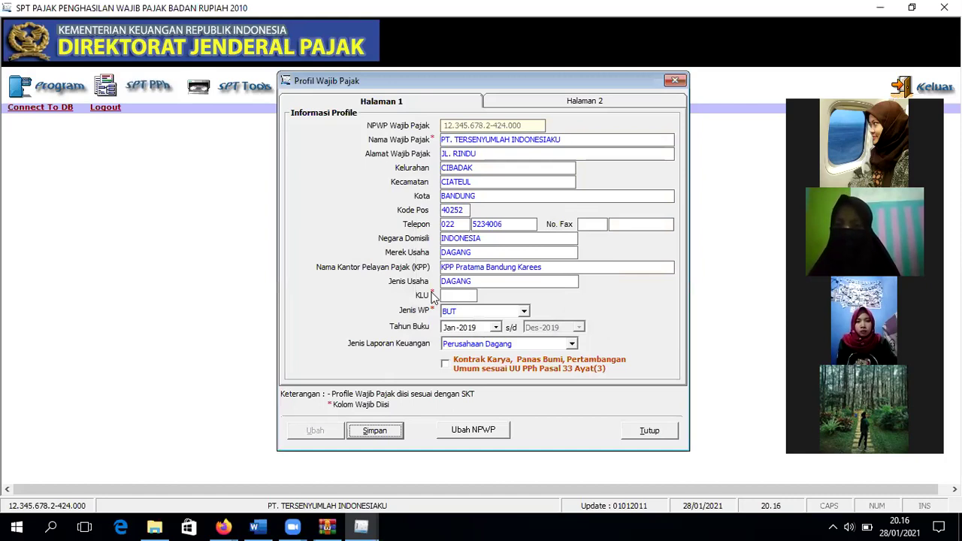
Step: Enter KLU 000000, save the profile, and close the Profil Wajib Pajak window
{"action": "left_click", "coordinate": [467, 295]}
{"action": "type", "text": "000000"}
{"action": "left_click", "coordinate": [385, 435]}
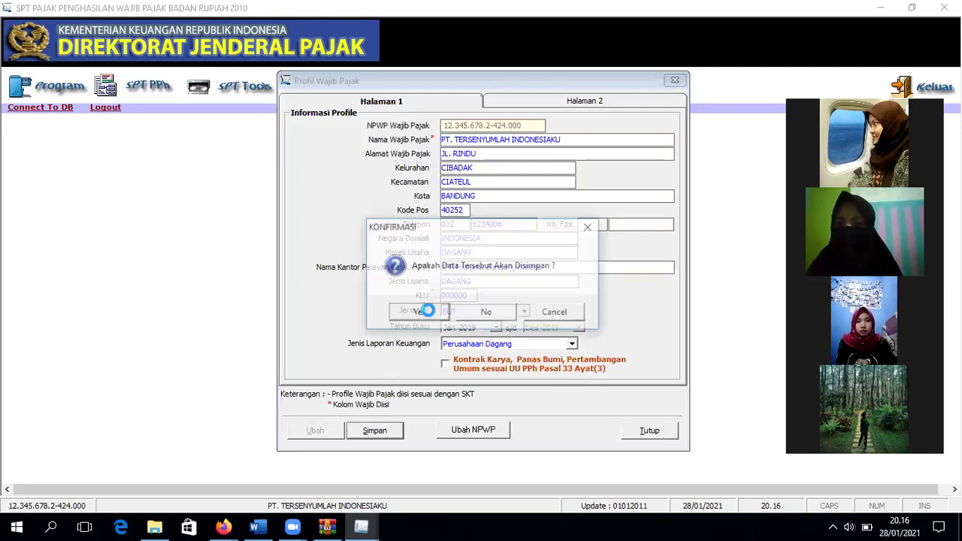
{"action": "left_click", "coordinate": [422, 309]}
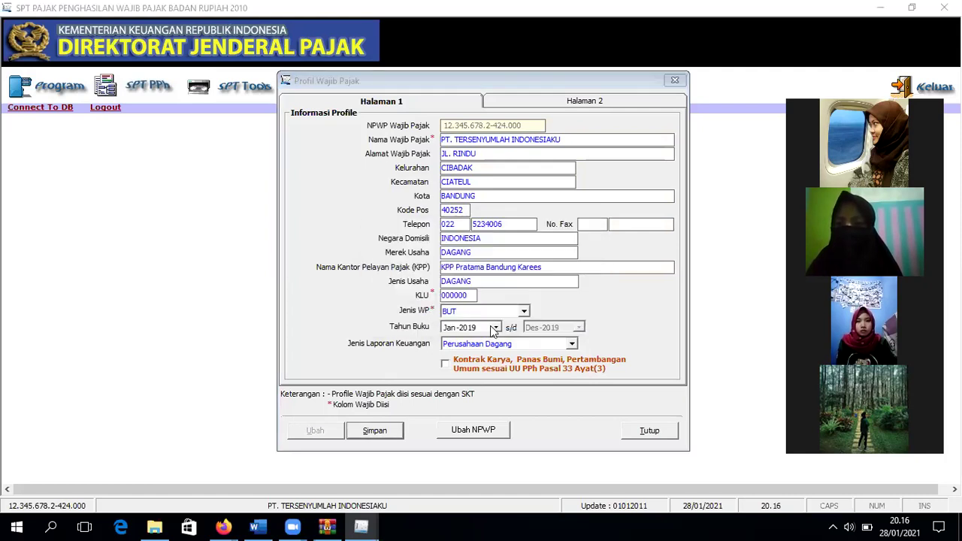
{"action": "key", "text": "Return"}
{"action": "left_click", "coordinate": [674, 80]}
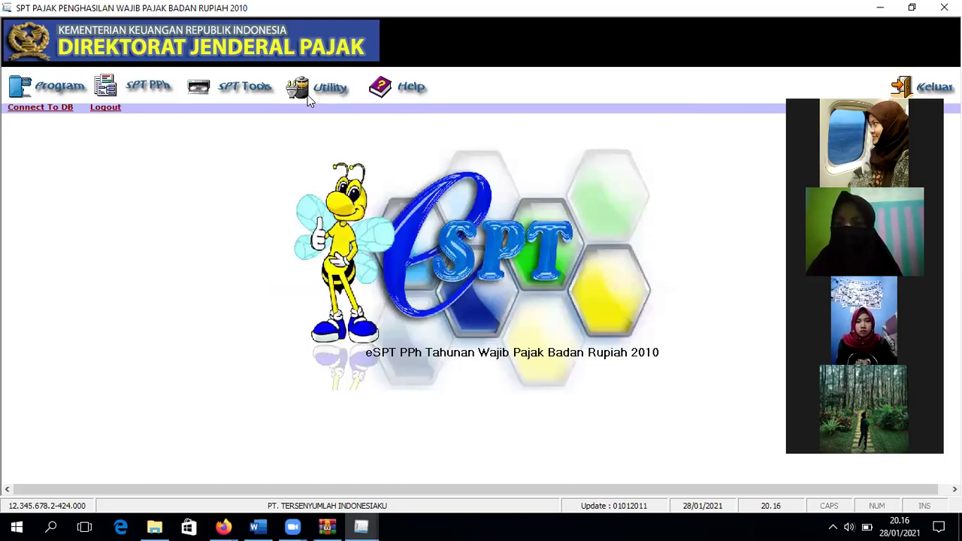
Step: In Utility > Setting Tarif, save Tarif PPh Badan and Angsuran Pasal 25 at 25%, then close
{"action": "left_click", "coordinate": [307, 95]}
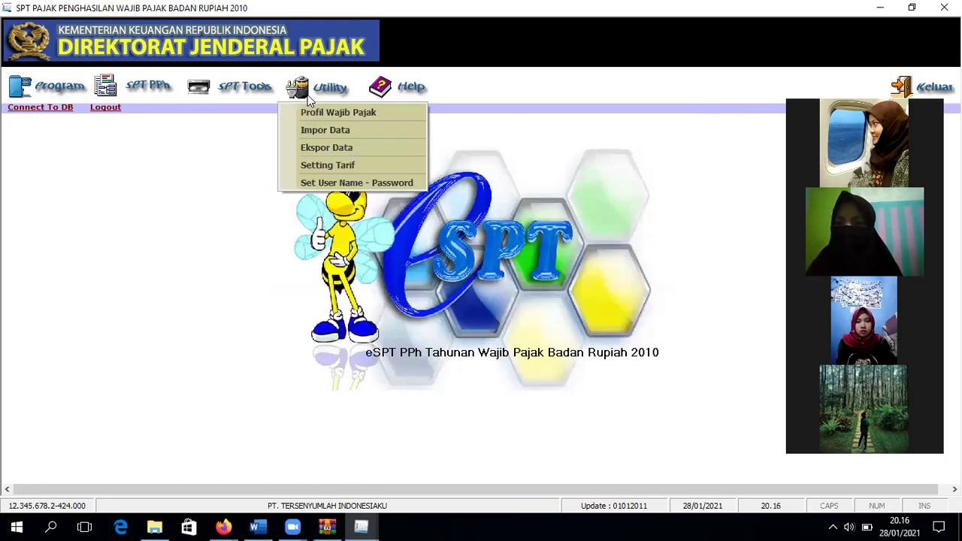
{"action": "left_click", "coordinate": [311, 167]}
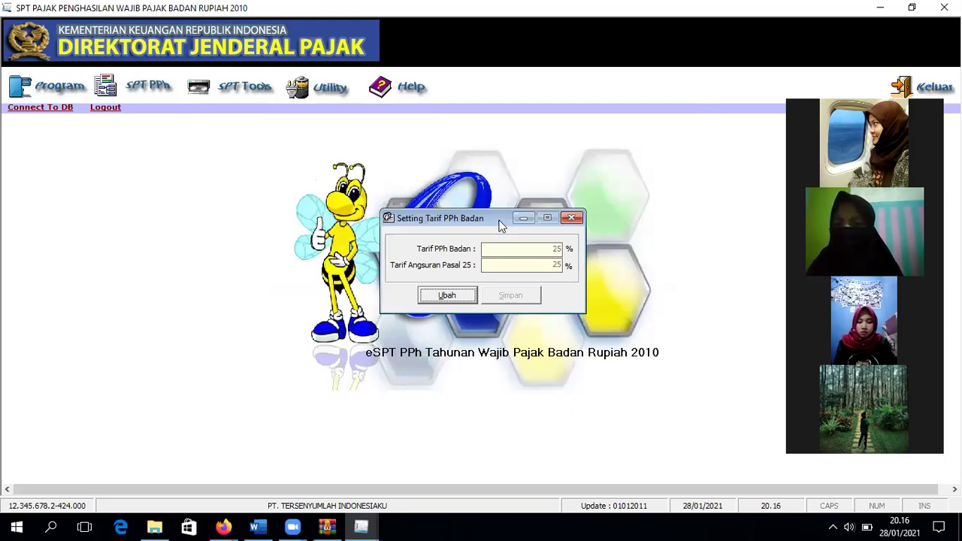
{"action": "left_click_drag", "start_coordinate": [500, 222], "coordinate": [502, 184]}
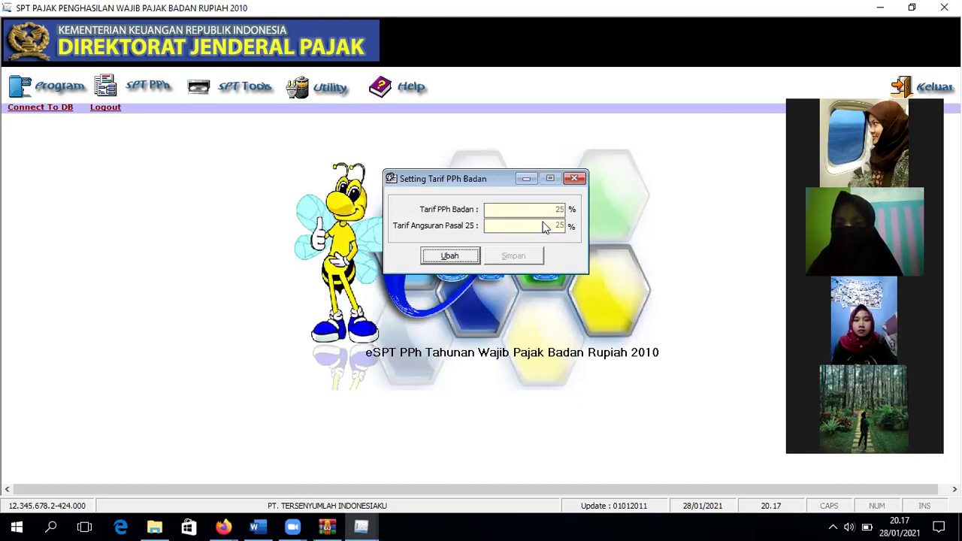
{"action": "left_click", "coordinate": [478, 255]}
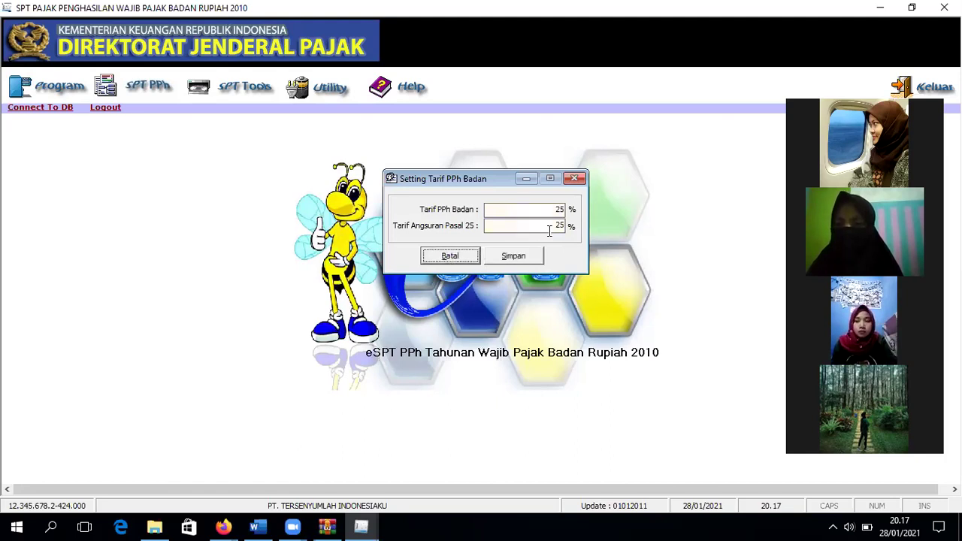
{"action": "left_click", "coordinate": [514, 260]}
{"action": "left_click", "coordinate": [548, 312]}
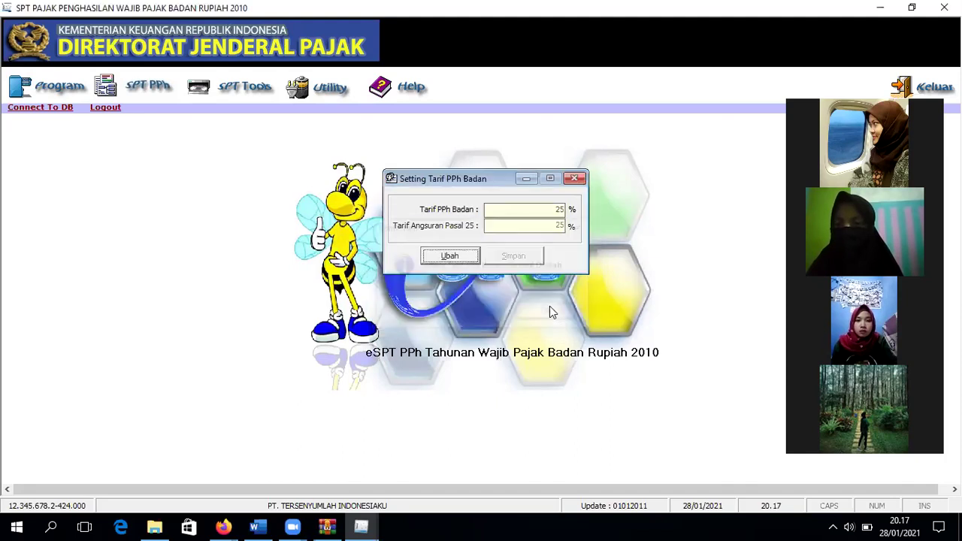
{"action": "left_click", "coordinate": [575, 180]}
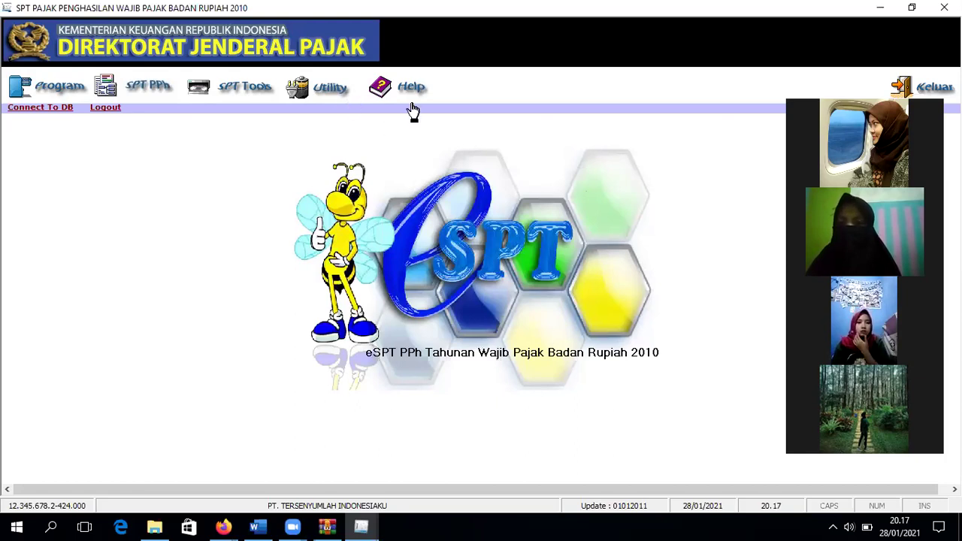
Step: View the Utility > Set User Name - Password settings, then close them
{"action": "left_click", "coordinate": [323, 87]}
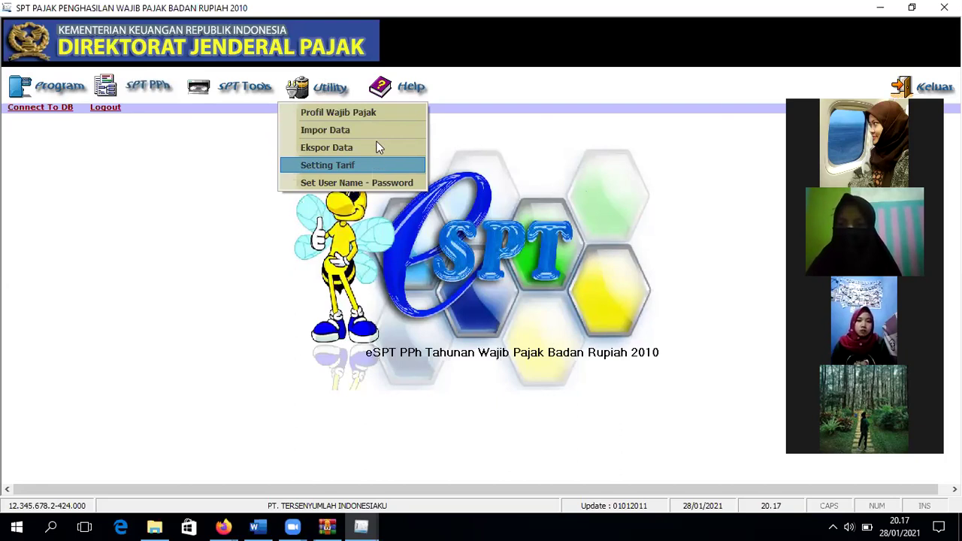
{"action": "left_click", "coordinate": [381, 185]}
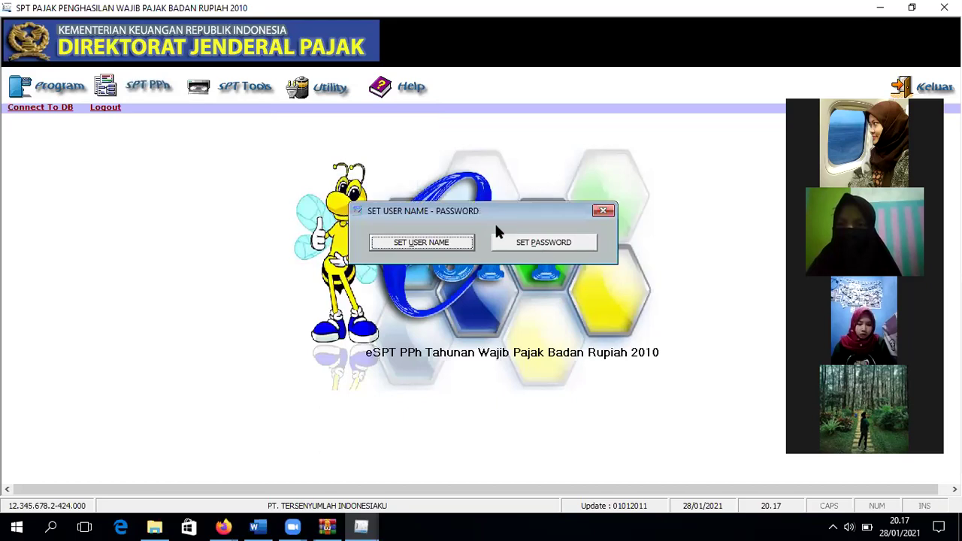
{"action": "left_click", "coordinate": [603, 210]}
Step: Look over the Utility and SPT Tools menus, then bring up the Program menu's SPT options
{"action": "left_click", "coordinate": [340, 89]}
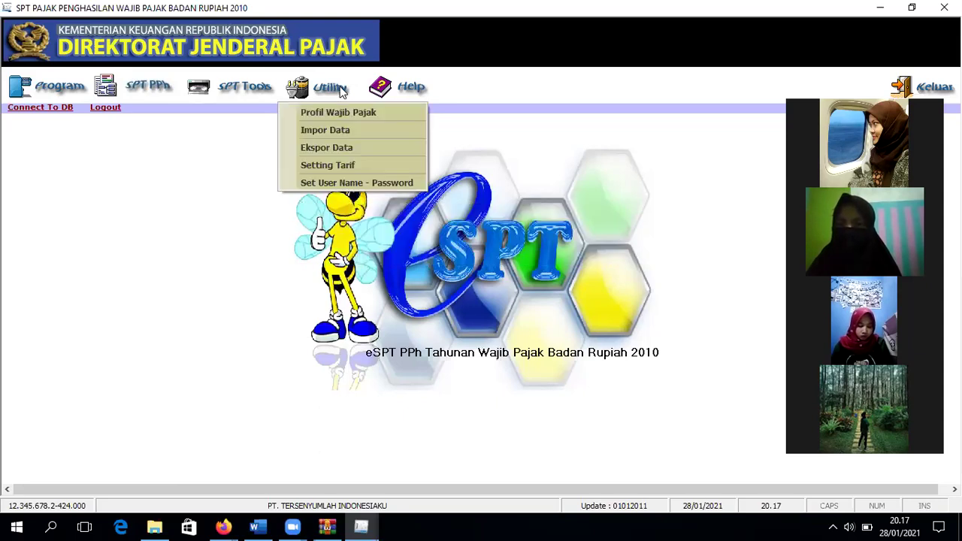
{"action": "left_click", "coordinate": [247, 89]}
{"action": "left_click", "coordinate": [155, 89]}
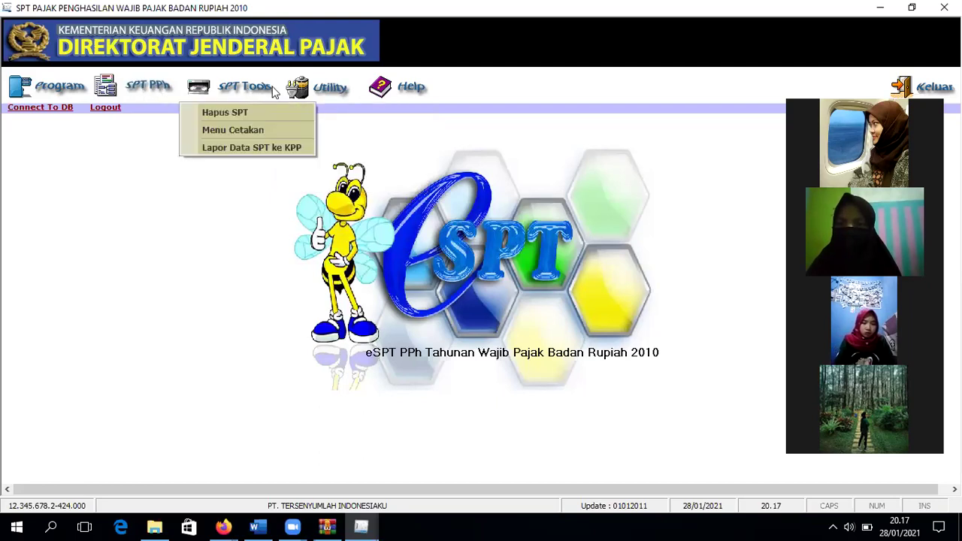
{"action": "left_click", "coordinate": [37, 84]}
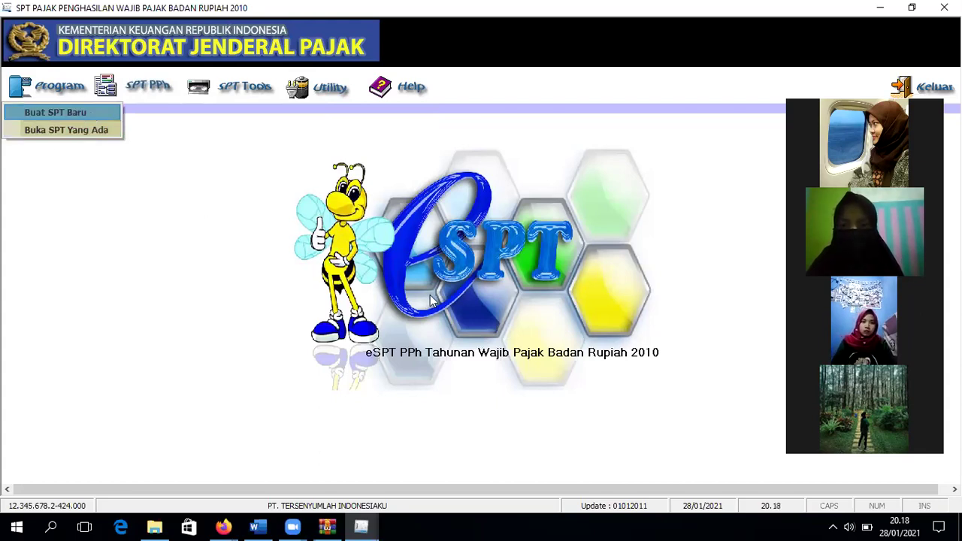
Step: Create a new SPT for tax year 2020 with correction 0
{"action": "left_click", "coordinate": [88, 111]}
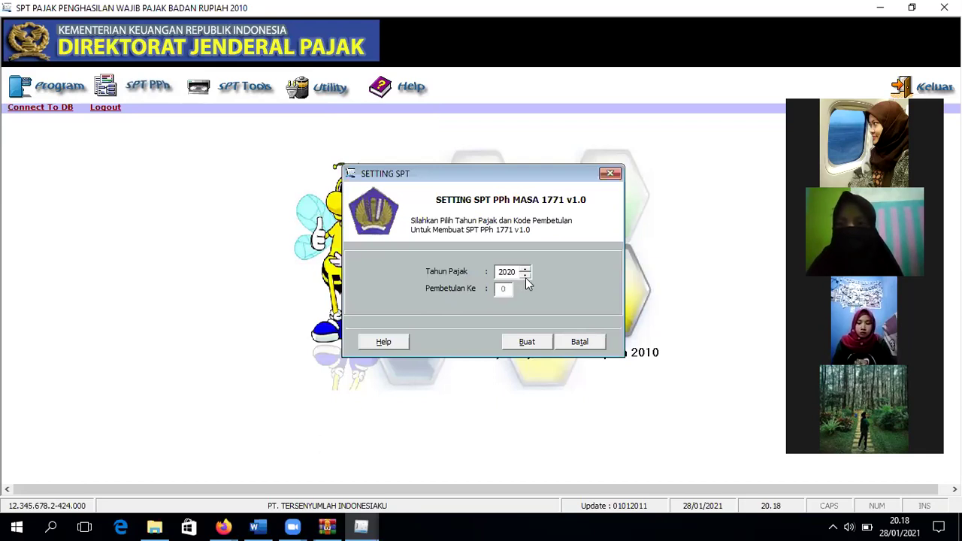
{"action": "left_click", "coordinate": [526, 344]}
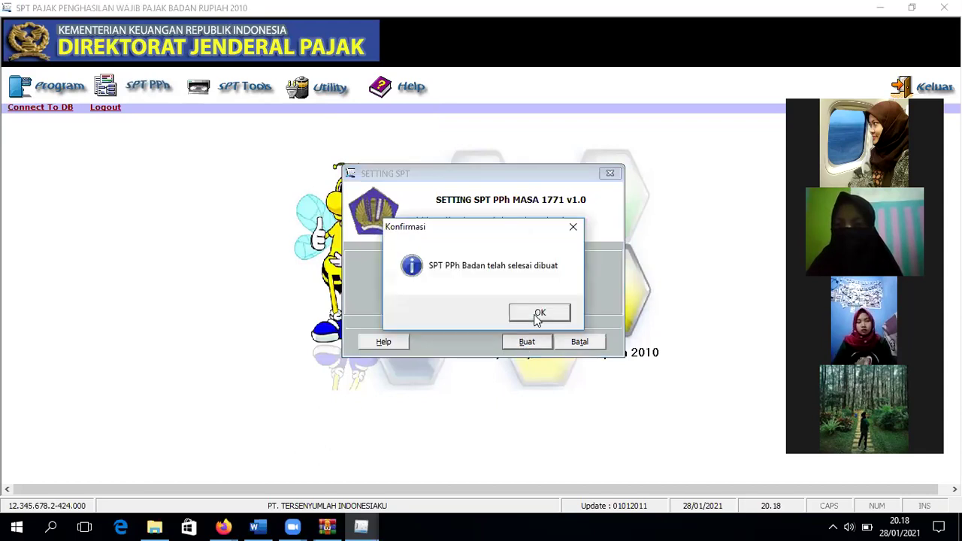
{"action": "left_click", "coordinate": [538, 314]}
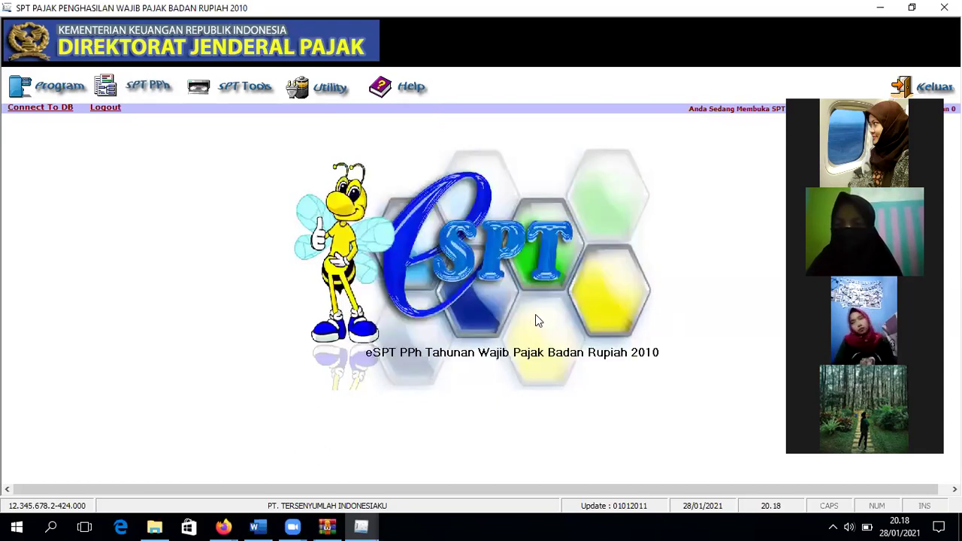
Step: Open the existing 2020 SPT with 'Buka SPT untuk diedit kembali' for editing
{"action": "left_click", "coordinate": [77, 105]}
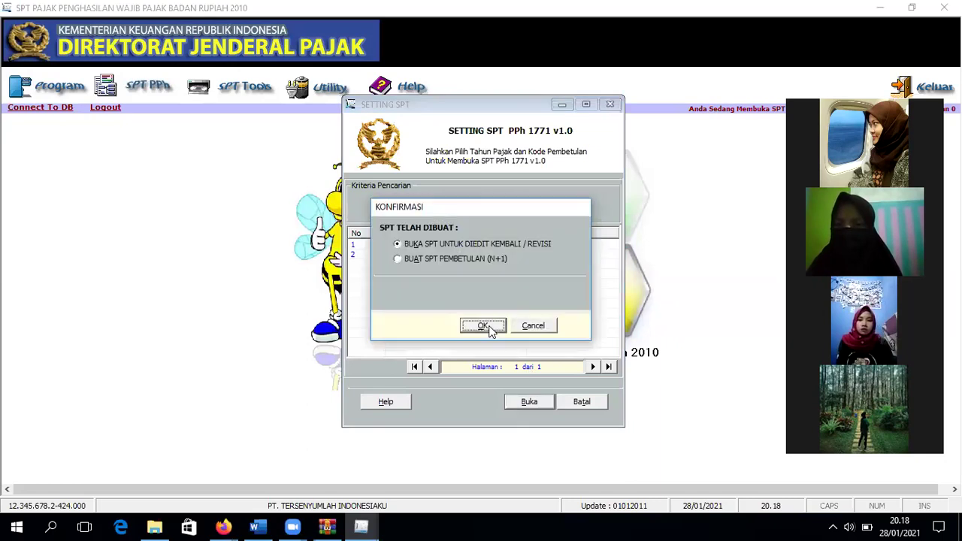
{"action": "left_click", "coordinate": [481, 326]}
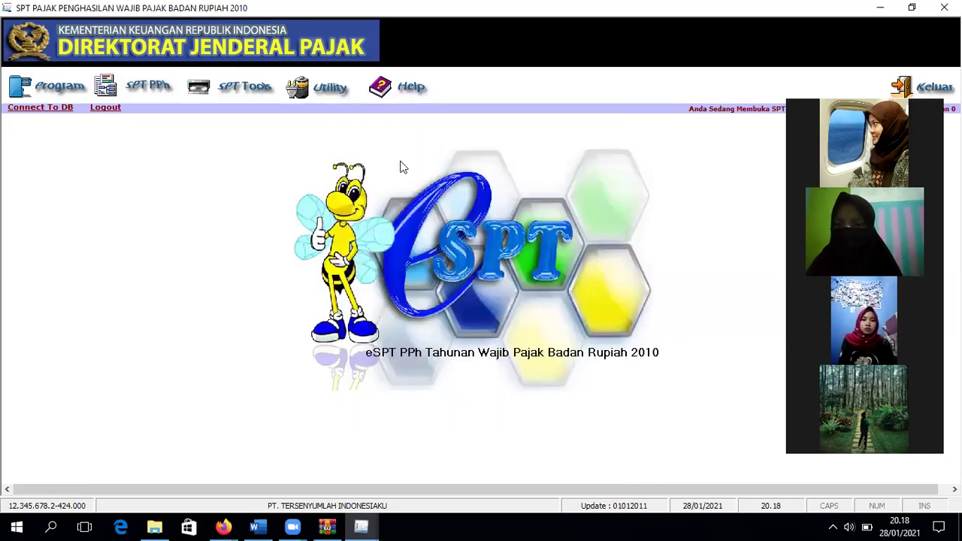
{"action": "left_click", "coordinate": [45, 94]}
{"action": "left_click", "coordinate": [53, 130]}
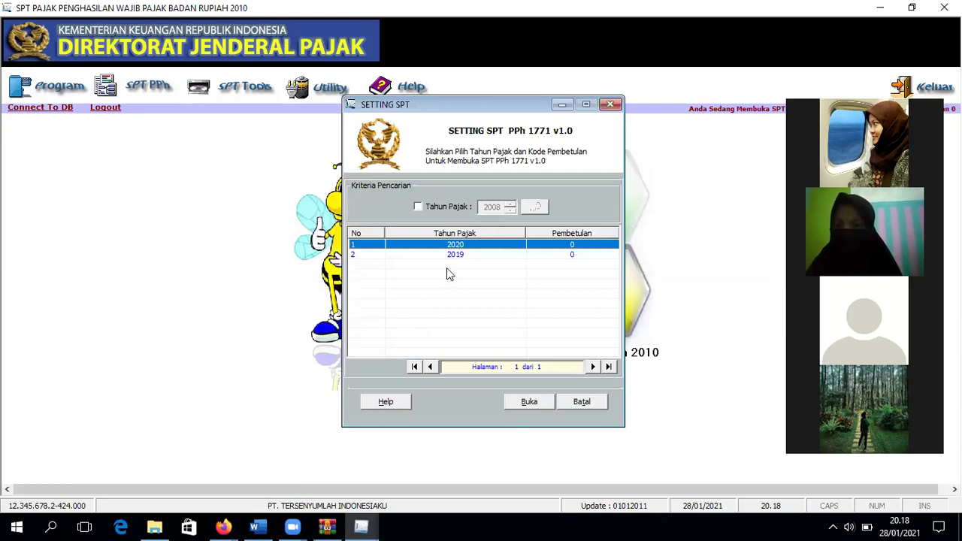
{"action": "left_click", "coordinate": [526, 402]}
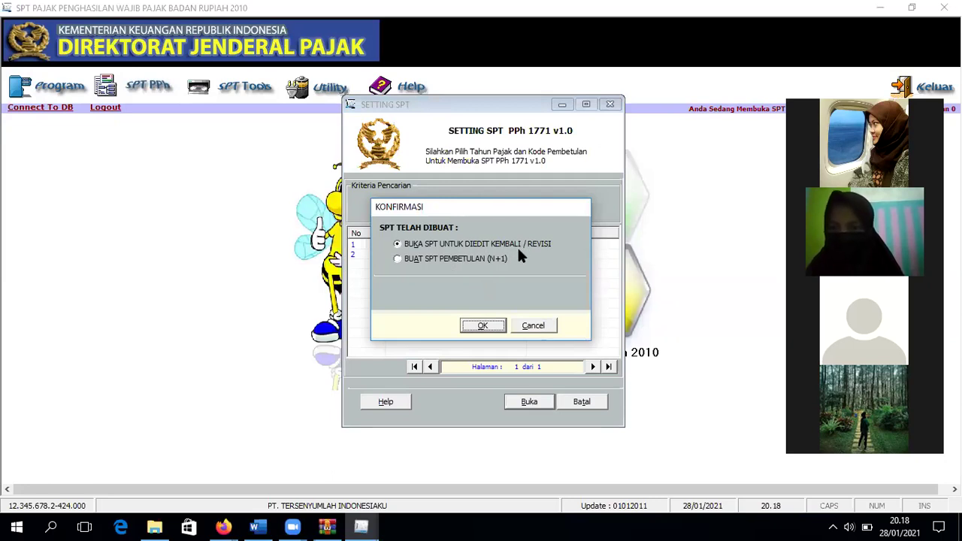
{"action": "left_click", "coordinate": [424, 260]}
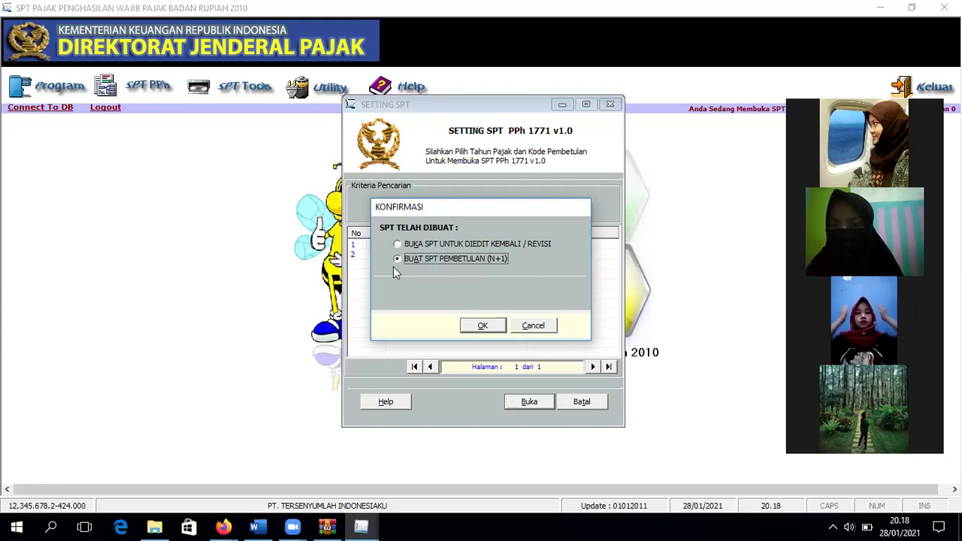
{"action": "left_click", "coordinate": [417, 244]}
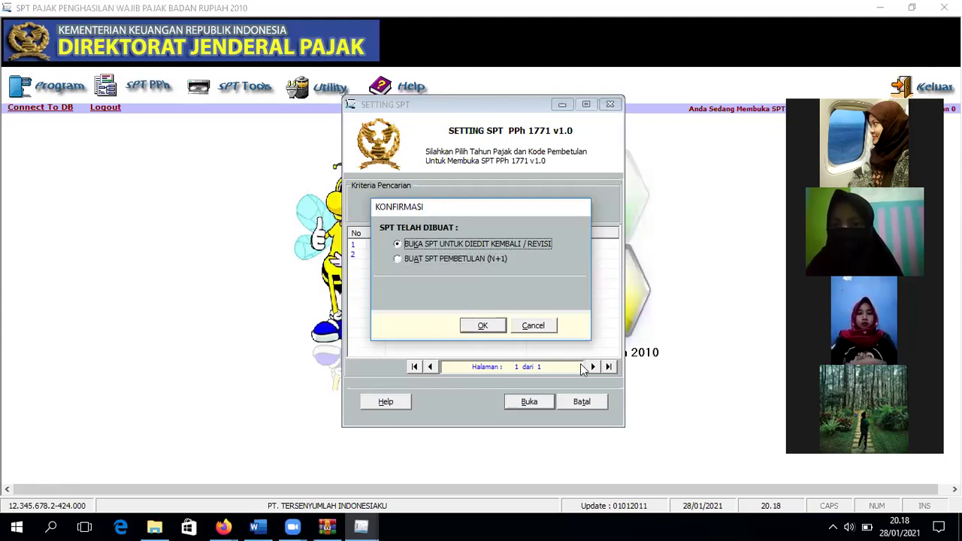
{"action": "left_click", "coordinate": [481, 326]}
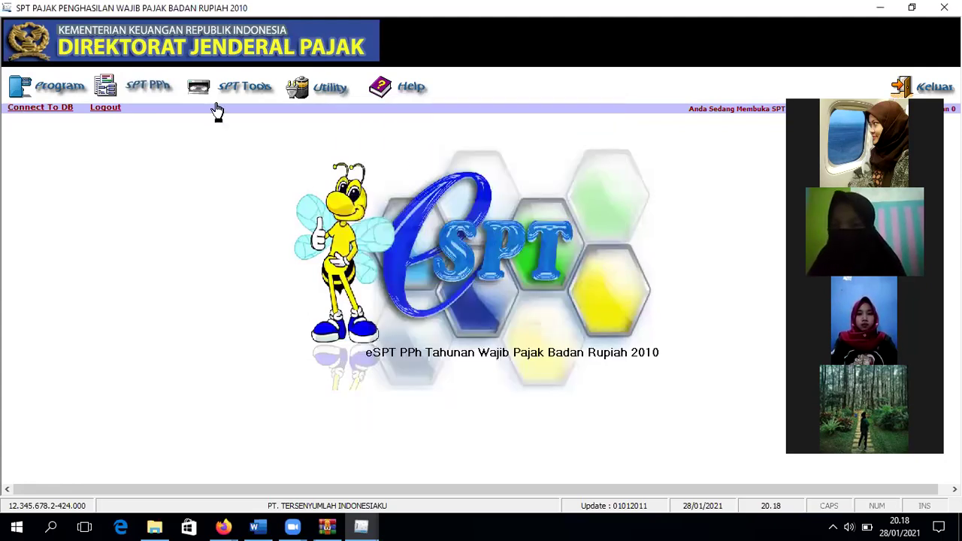
Step: Open Transkrip Kutipan Elemen Laporan Keuangan from SPT PPh, showing the LK 8A-2 Neraca - Aktiva list
{"action": "left_click", "coordinate": [166, 92]}
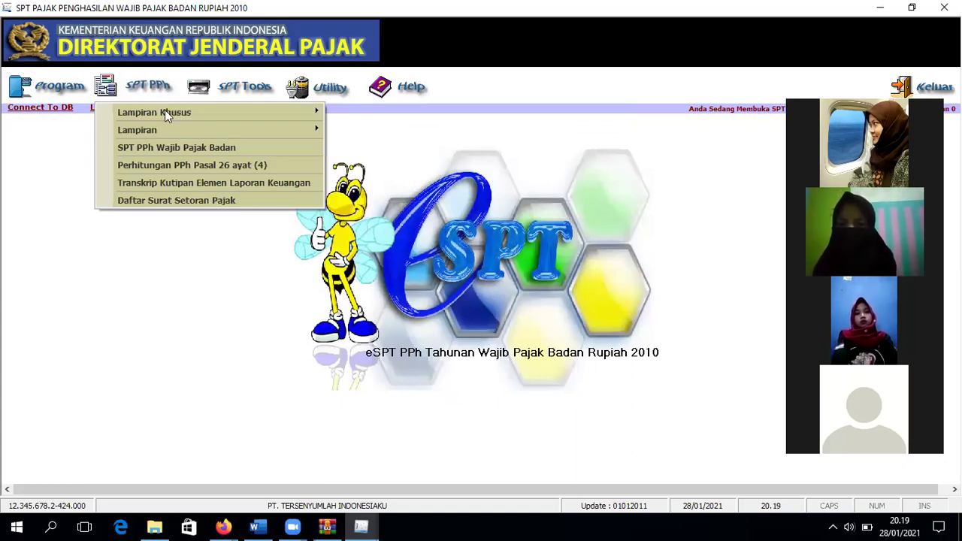
{"action": "mouse_move", "coordinate": [164, 110]}
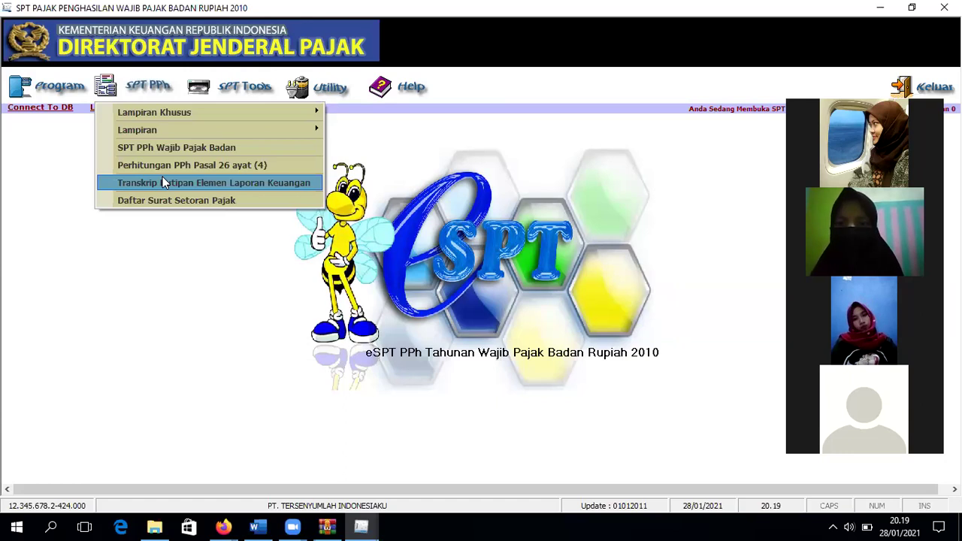
{"action": "left_click", "coordinate": [163, 182]}
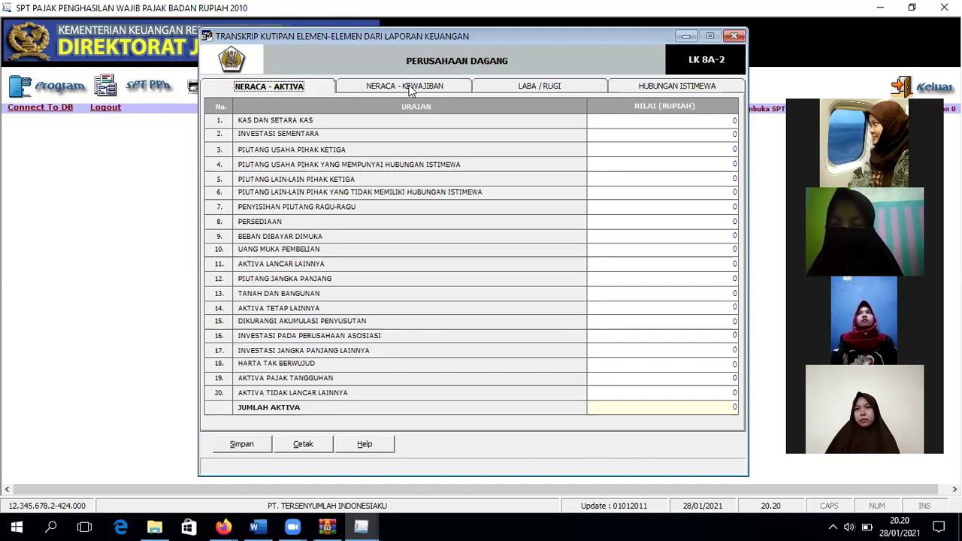
Step: Step through the Neraca - Aktiva value cells and Neraca - Kewajiban, ending on the Laba / Rugi page
{"action": "left_click", "coordinate": [722, 124]}
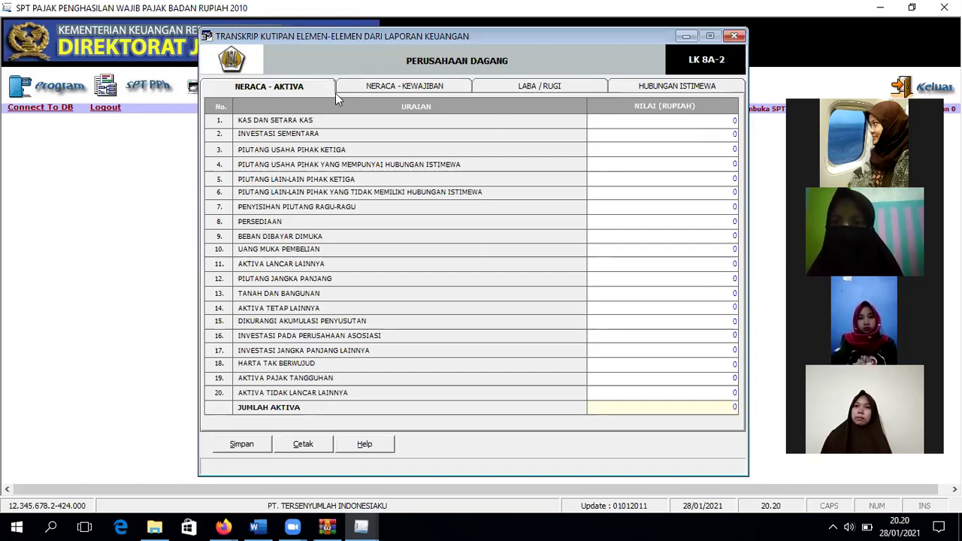
{"action": "left_click", "coordinate": [404, 86]}
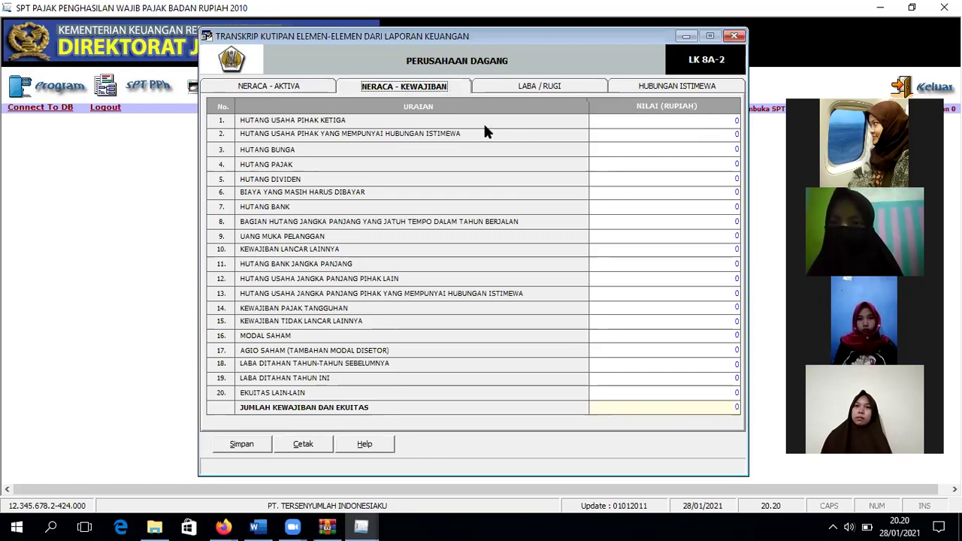
{"action": "key", "text": "ctrl+shift+Tab"}
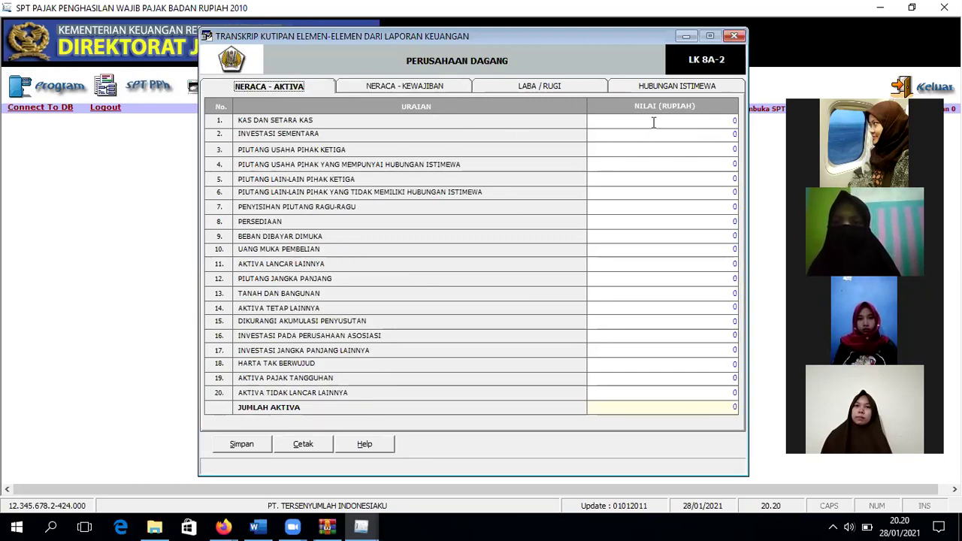
{"action": "left_click", "coordinate": [721, 133]}
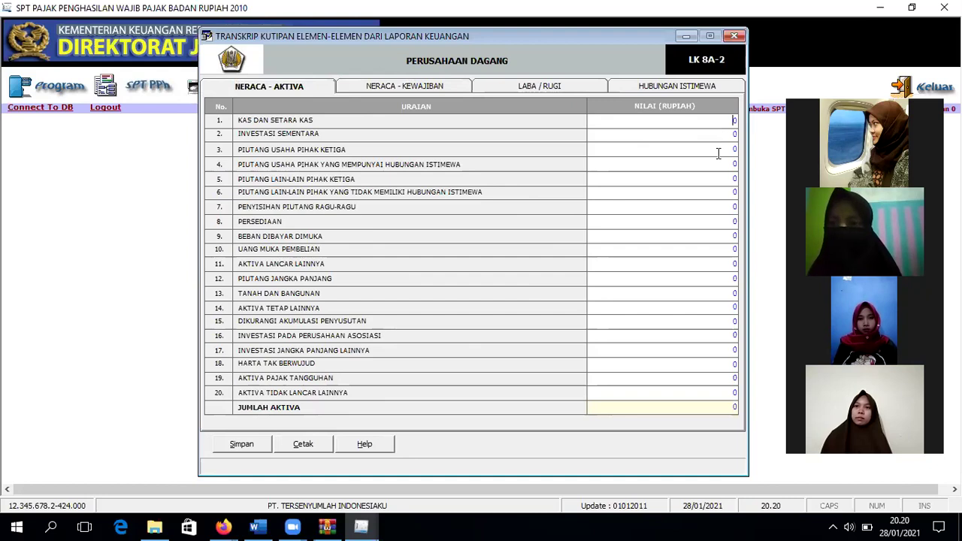
{"action": "key", "text": "Tab"}
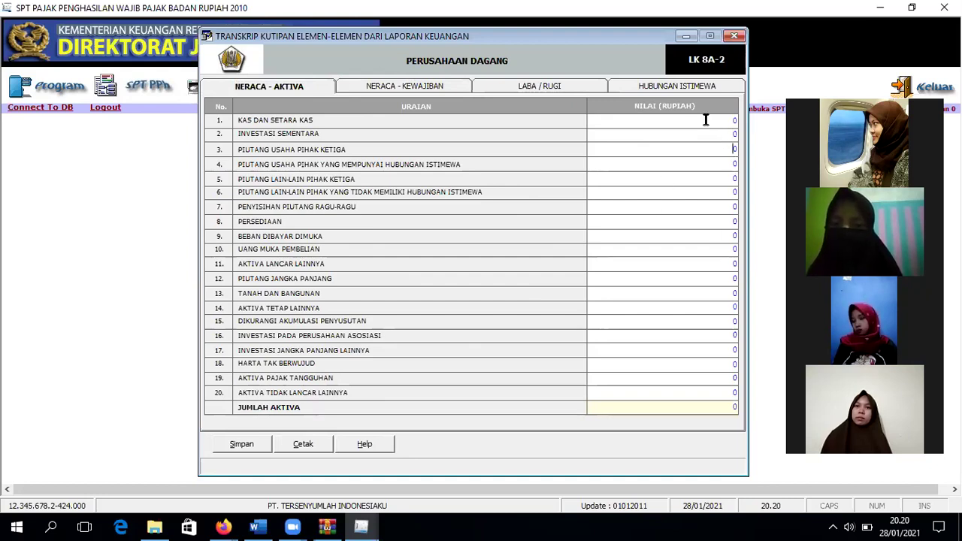
{"action": "left_click", "coordinate": [728, 122]}
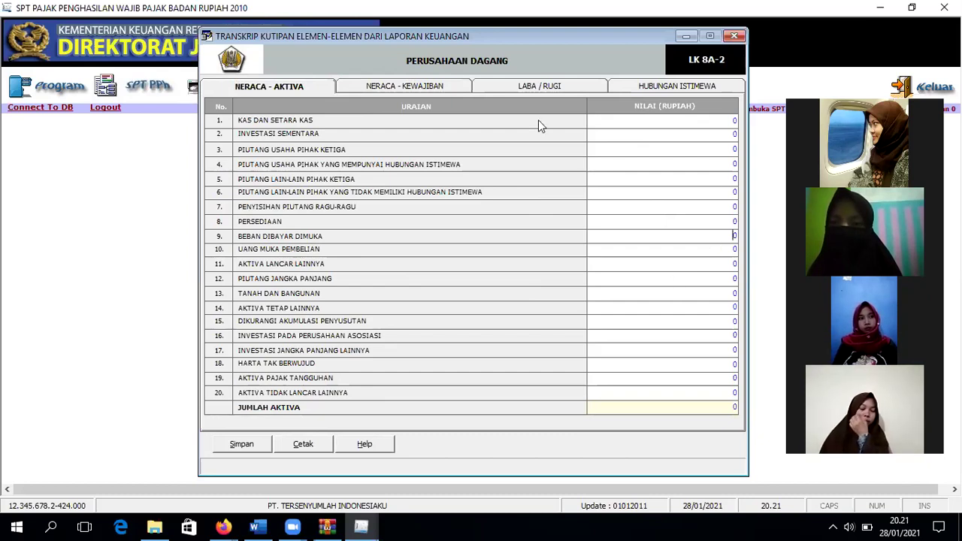
{"action": "left_click", "coordinate": [443, 83]}
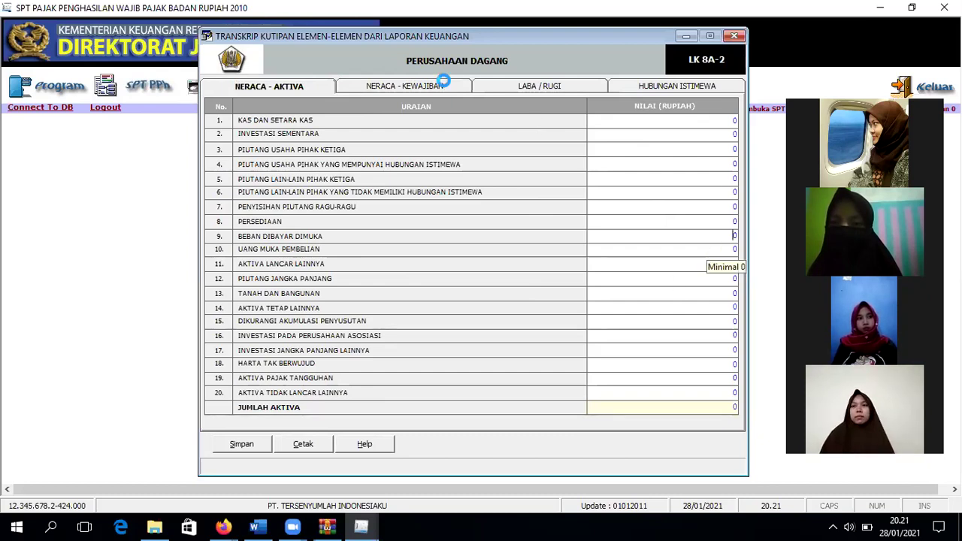
{"action": "left_click", "coordinate": [522, 88]}
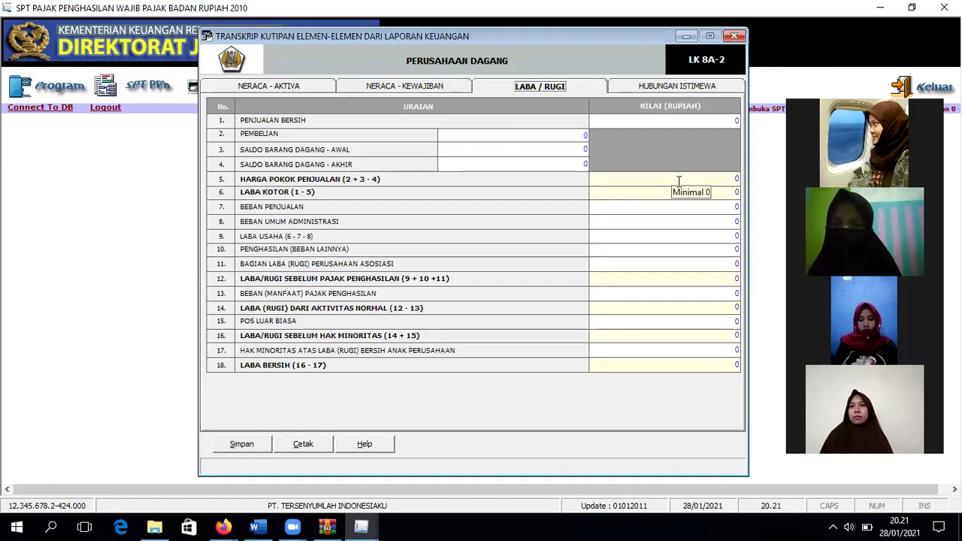
Step: Step through the Laba / Rugi cost of goods, selling expense, associate profit and income tax cells
{"action": "left_click", "coordinate": [725, 184]}
{"action": "left_click", "coordinate": [717, 205]}
{"action": "left_click", "coordinate": [707, 263]}
{"action": "left_click", "coordinate": [701, 293]}
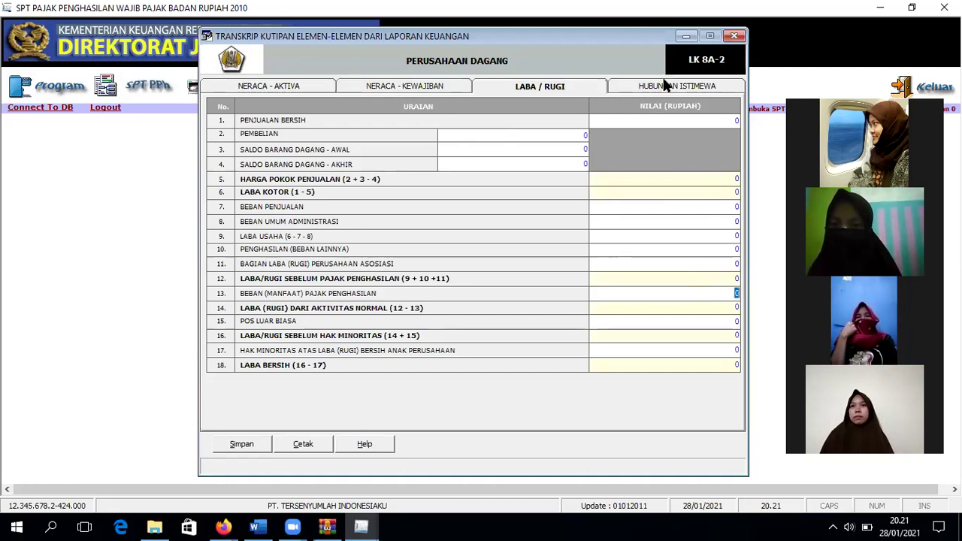
Step: Switch through the Hubungan Istimewa, Laba / Rugi and Neraca pages, ending on Neraca - Aktiva
{"action": "left_click", "coordinate": [665, 85]}
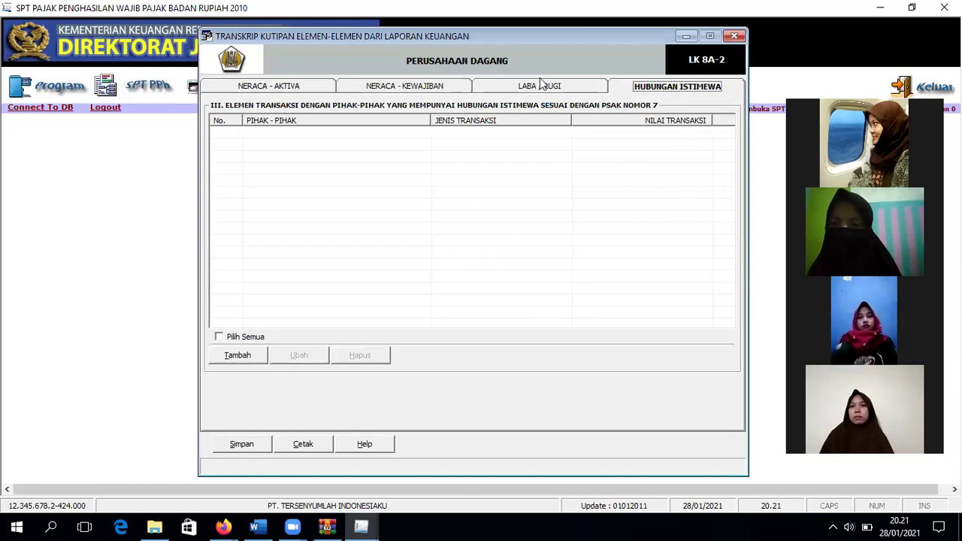
{"action": "left_click", "coordinate": [276, 86]}
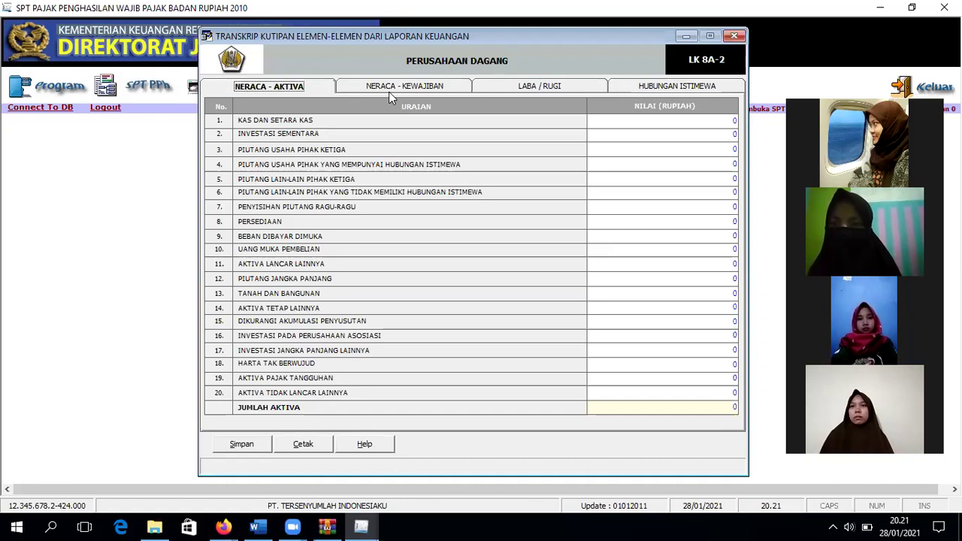
{"action": "left_click", "coordinate": [523, 89]}
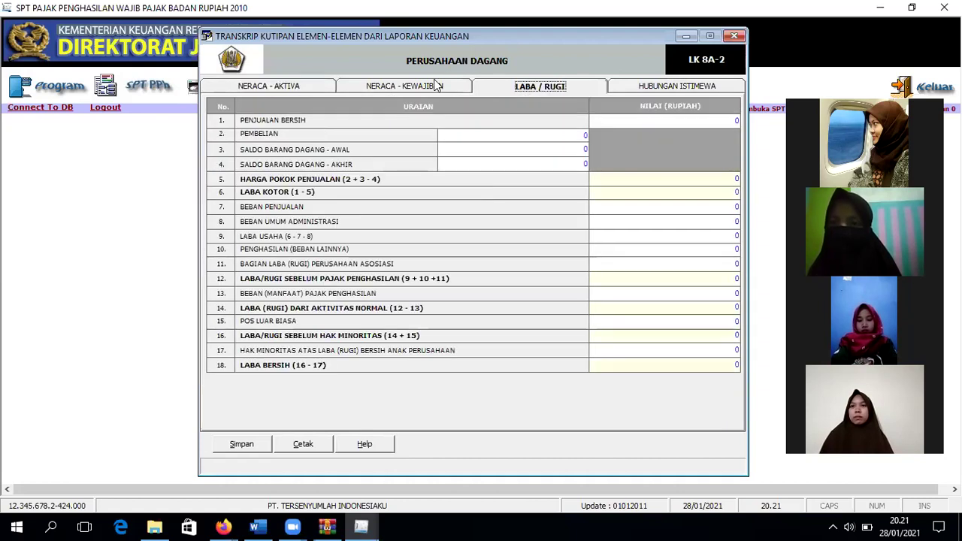
{"action": "key", "text": "ctrl+shift+Tab"}
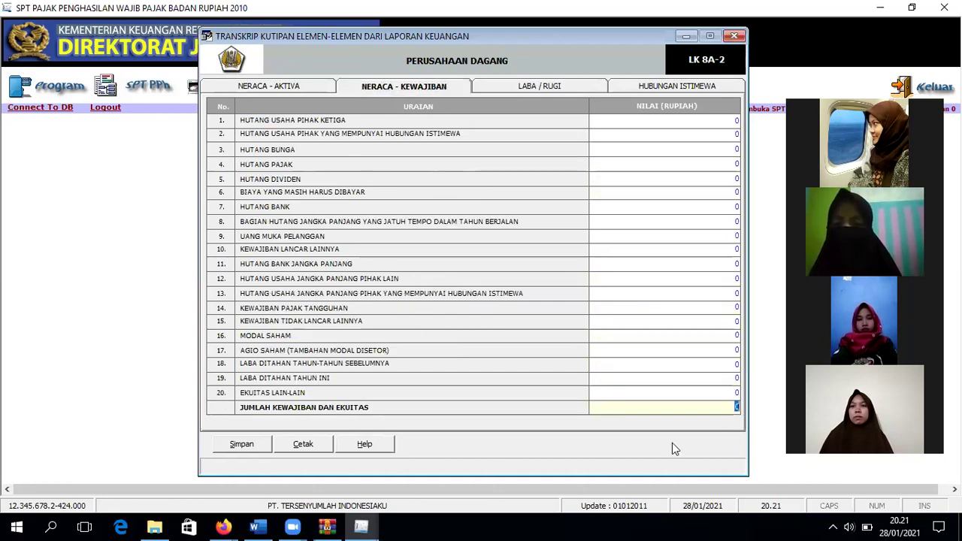
{"action": "key", "text": "ctrl+shift+Tab"}
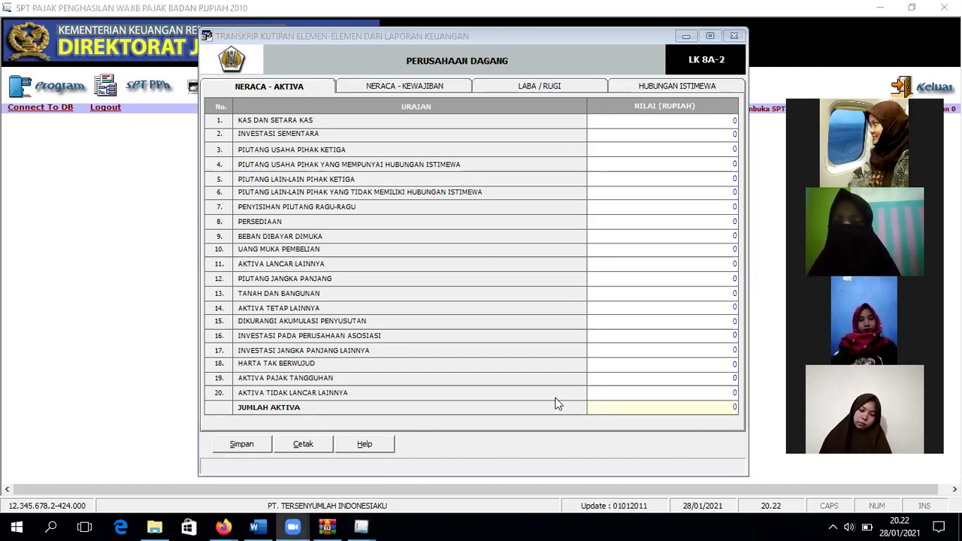
{"action": "left_click", "coordinate": [715, 73]}
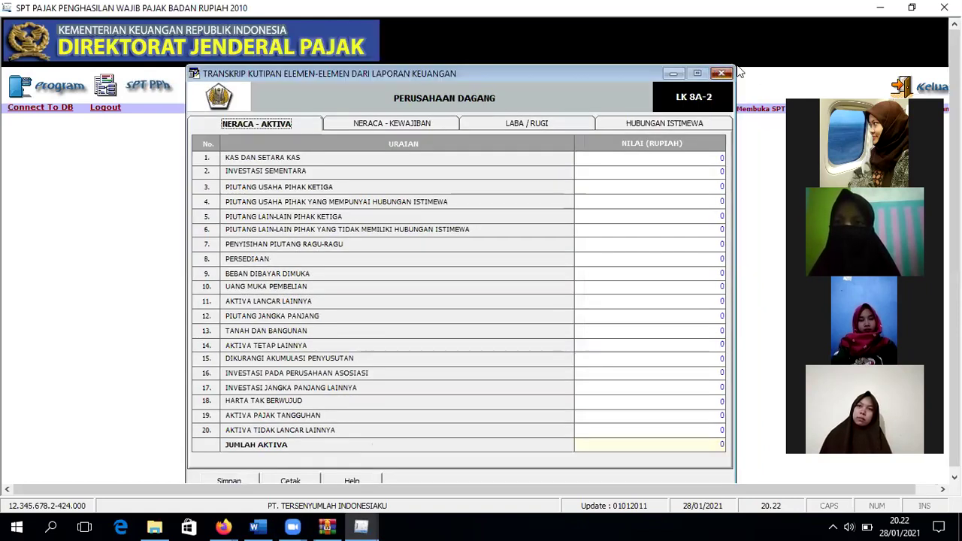
Step: Close the transcript and open Formulir 1771-V from the SPT PPh Lampiran attachments
{"action": "left_click", "coordinate": [734, 35]}
{"action": "left_click", "coordinate": [144, 96]}
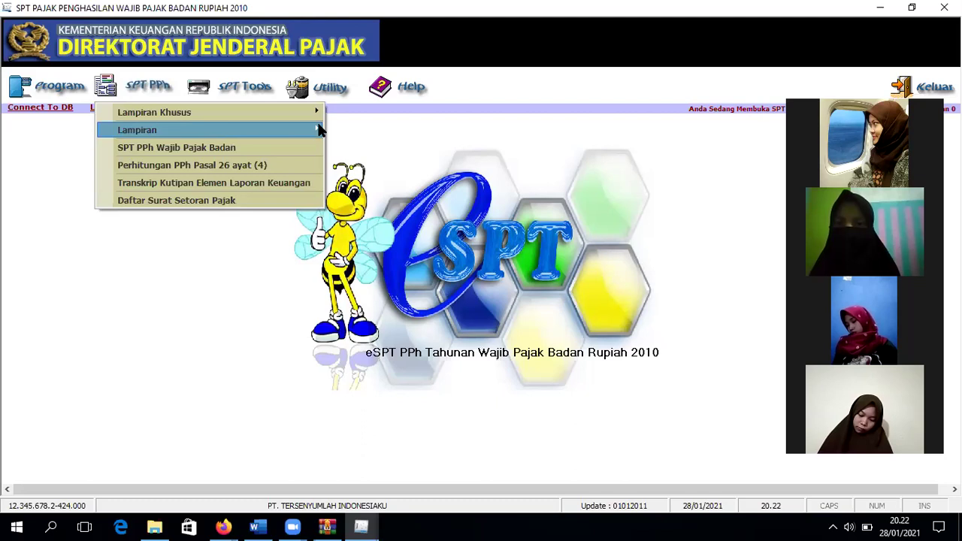
{"action": "mouse_move", "coordinate": [318, 129]}
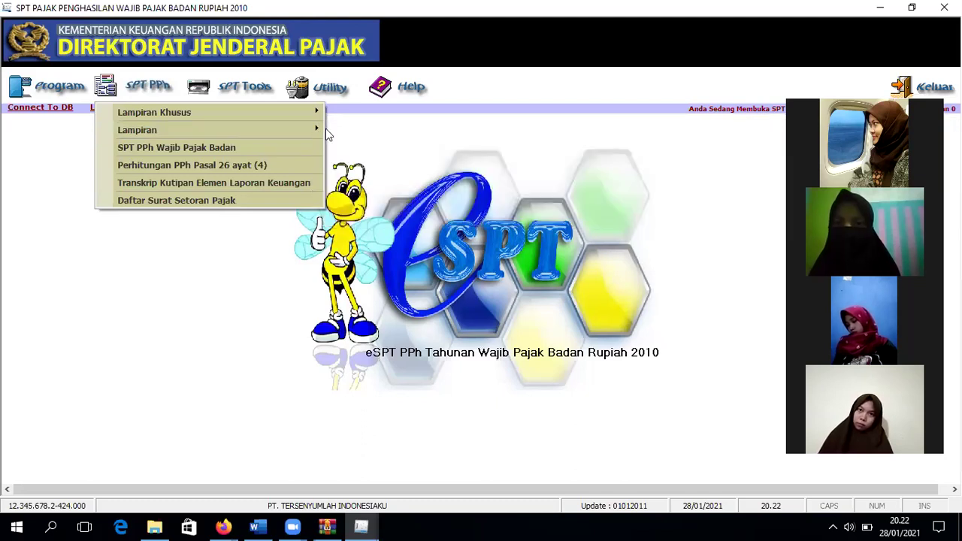
{"action": "key", "text": "Down"}
{"action": "key", "text": "Down"}
{"action": "key", "text": "Down"}
{"action": "key", "text": "Up"}
{"action": "key", "text": "Right"}
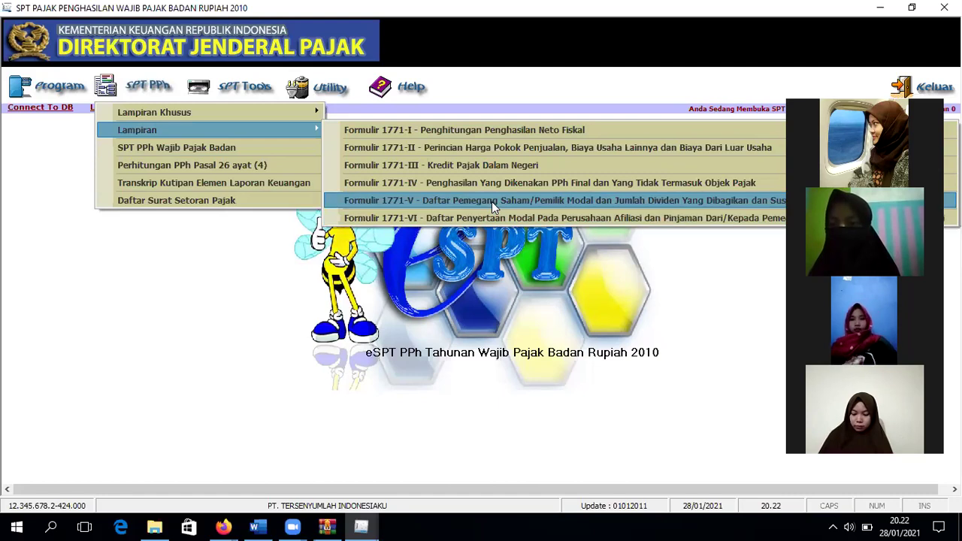
{"action": "left_click", "coordinate": [491, 201]}
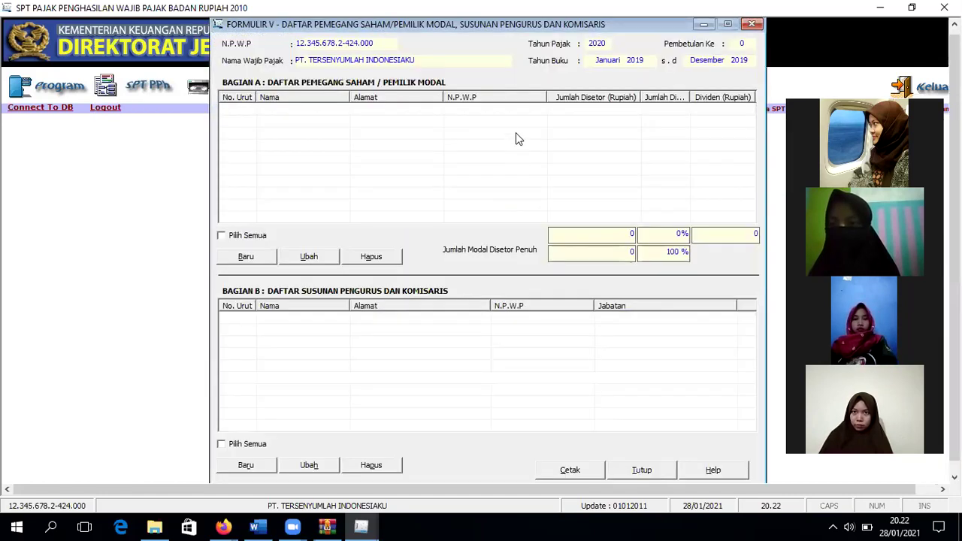
Step: Start a new Bagian A shareholder entry with 50000000 total paid-up capital
{"action": "left_click", "coordinate": [226, 262]}
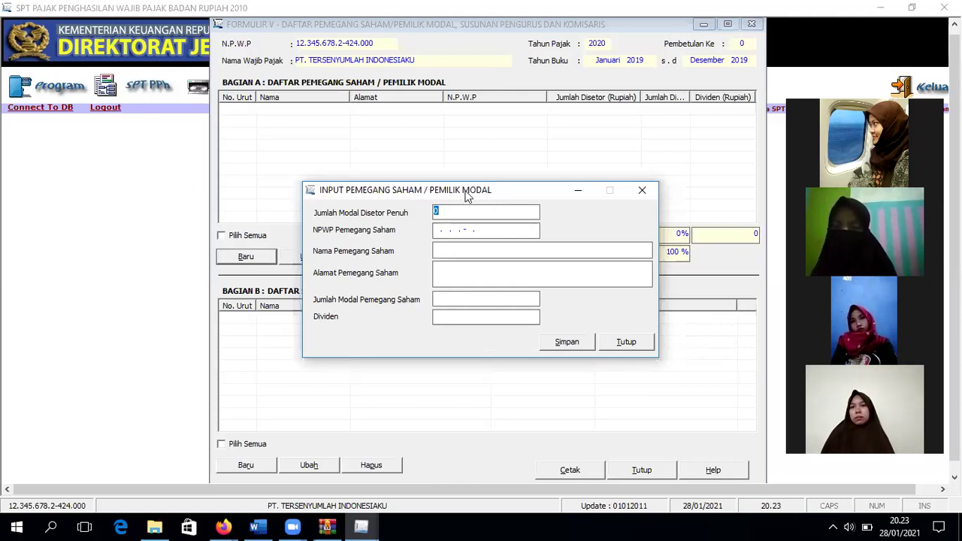
{"action": "type", "text": "50000000"}
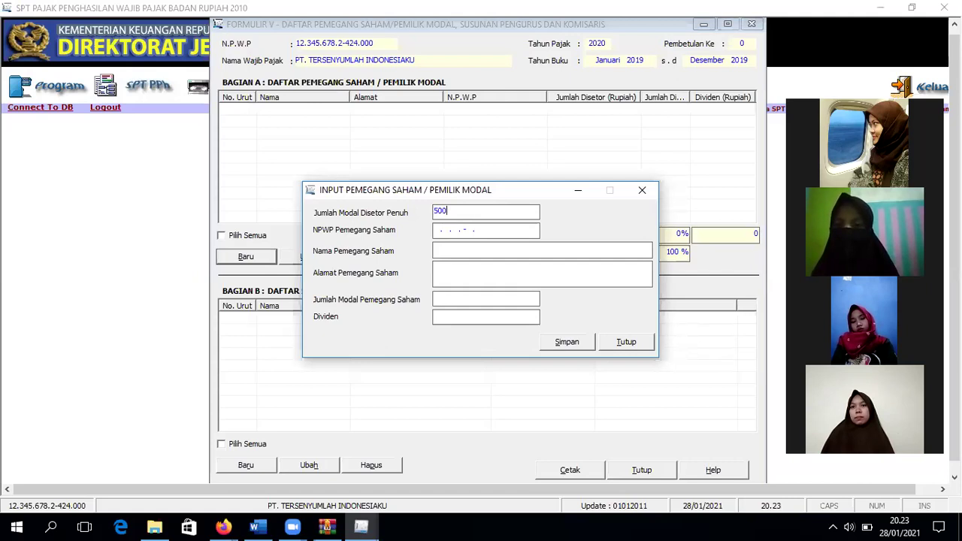
{"action": "key", "text": "Tab"}
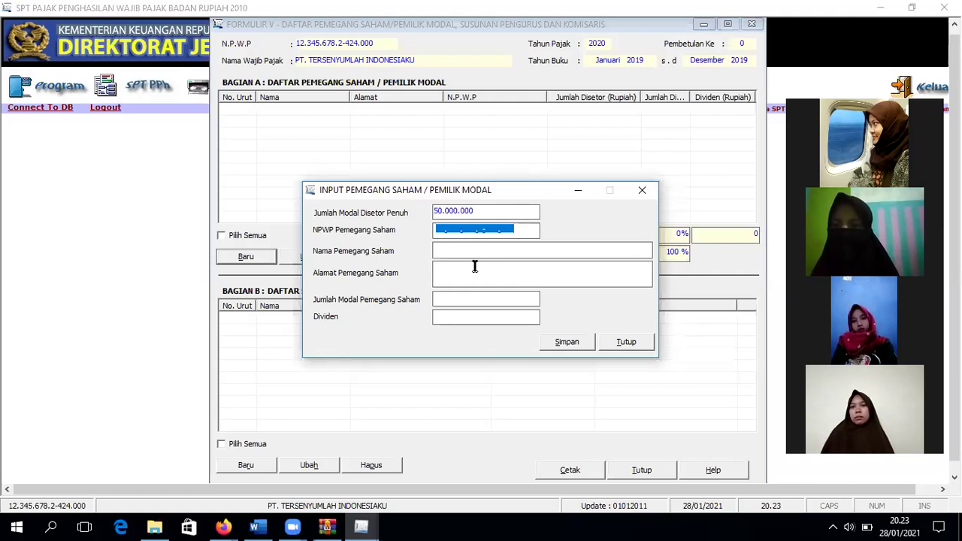
{"action": "key", "text": "Tab"}
{"action": "left_click", "coordinate": [474, 298]}
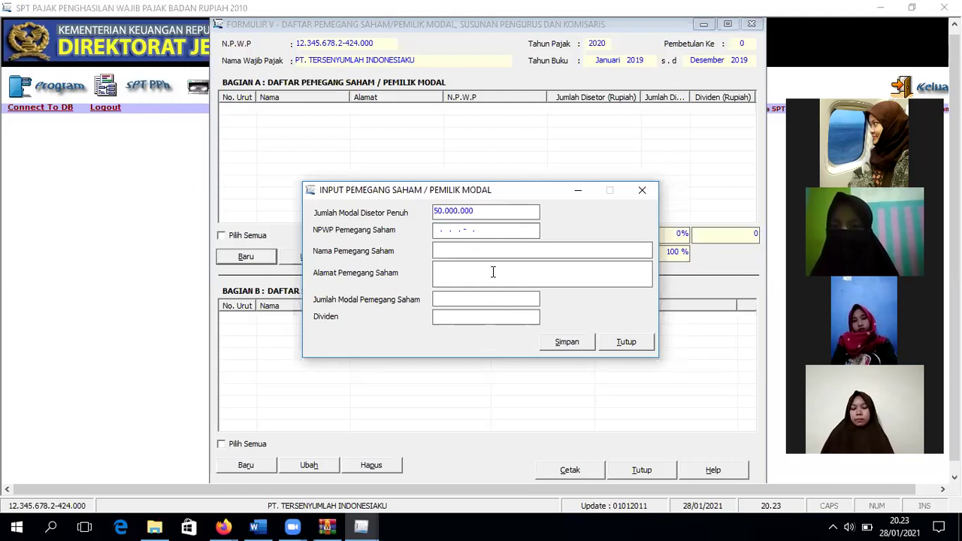
{"action": "left_click", "coordinate": [441, 226]}
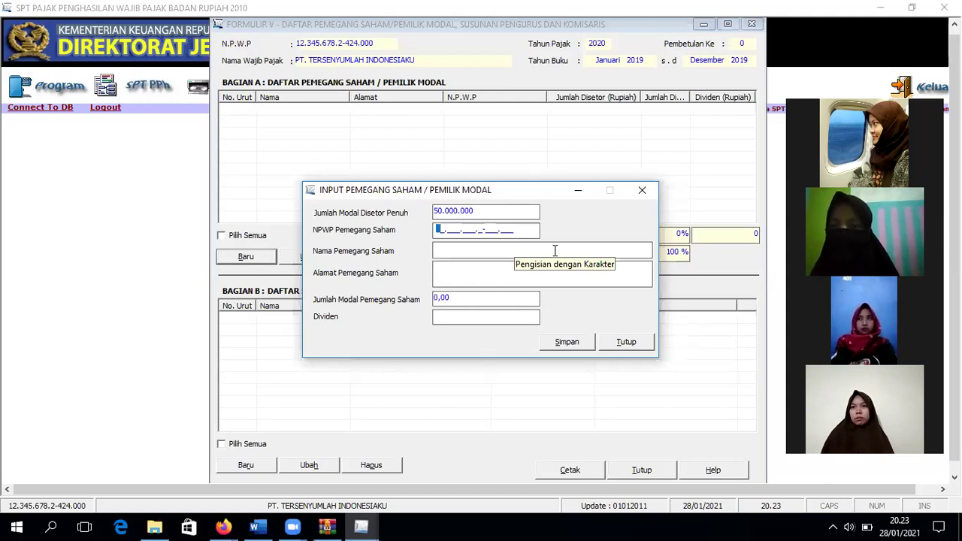
Step: Enter the shareholder's NPWP, name and address, and set their capital to 10000
{"action": "type", "text": "12.345."}
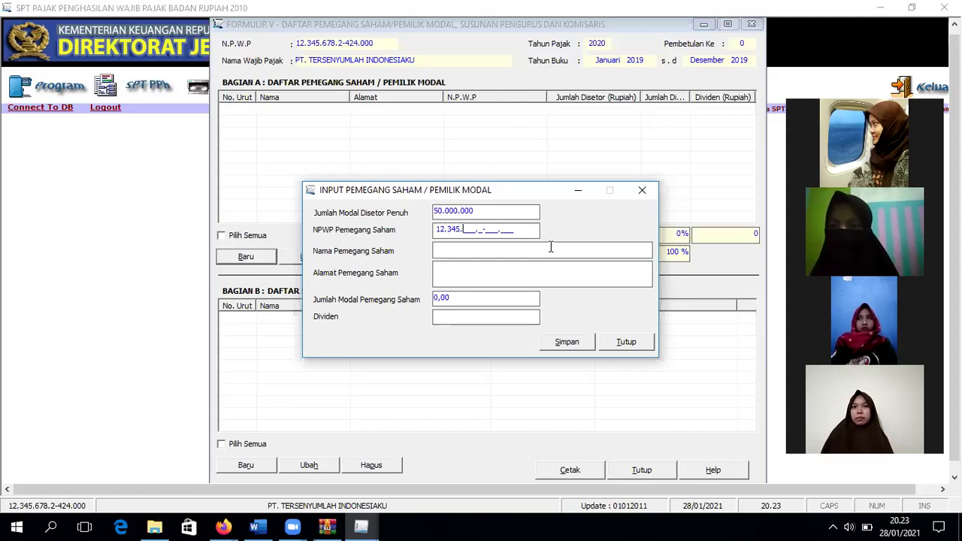
{"action": "type", "text": "678."}
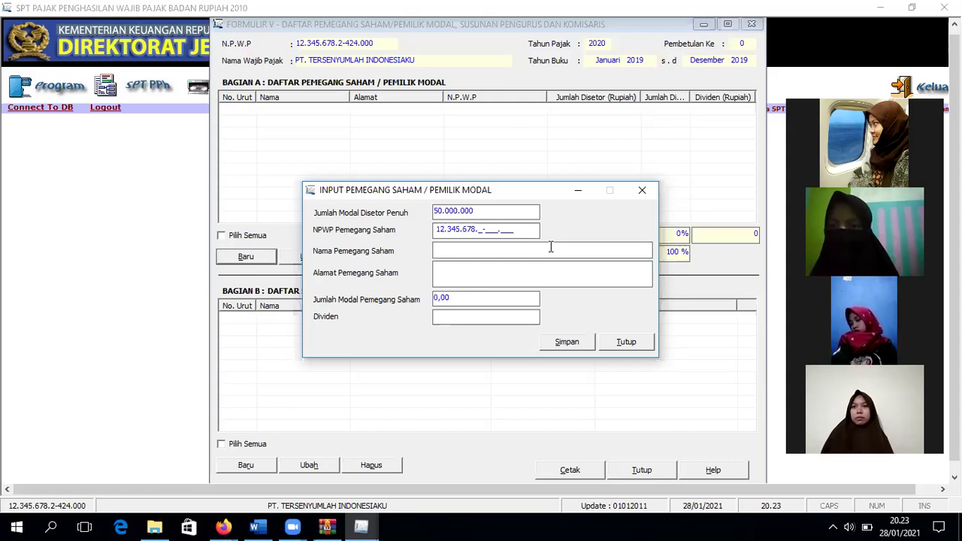
{"action": "type", "text": "2-422.000"}
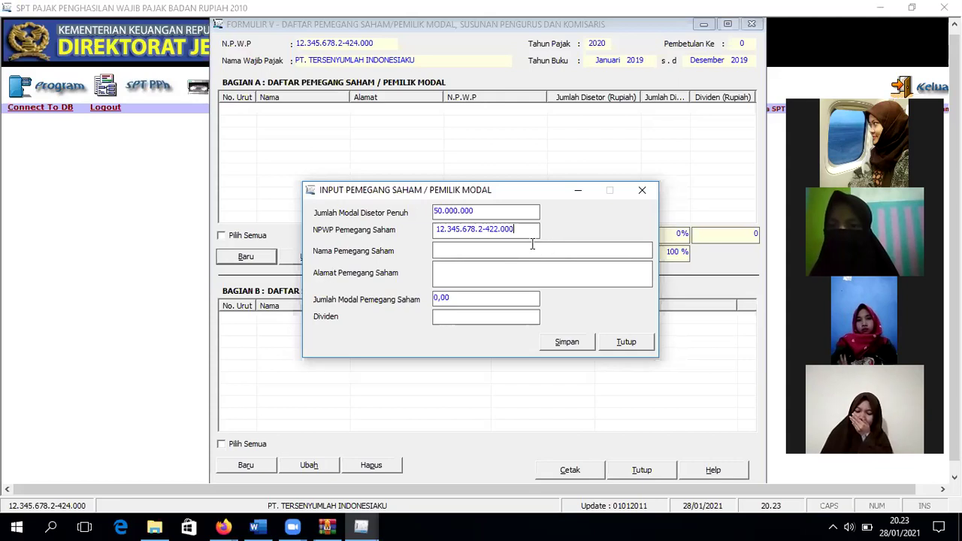
{"action": "key", "text": "Tab"}
{"action": "type", "text": "RIT"}
{"action": "left_click", "coordinate": [462, 272]}
{"action": "type", "text": "BANDUNG"}
{"action": "left_click", "coordinate": [457, 297]}
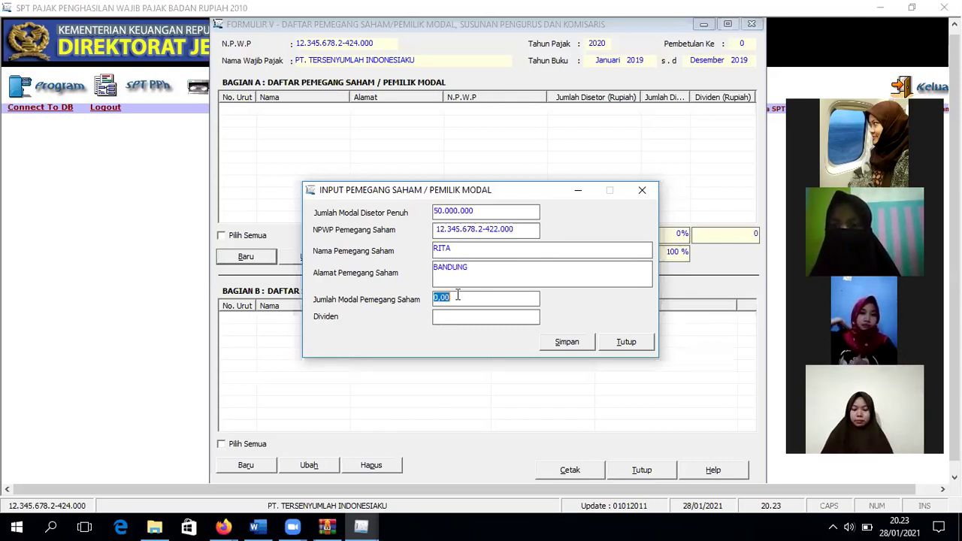
{"action": "key", "text": "BackSpace"}
{"action": "type", "text": "10000"}
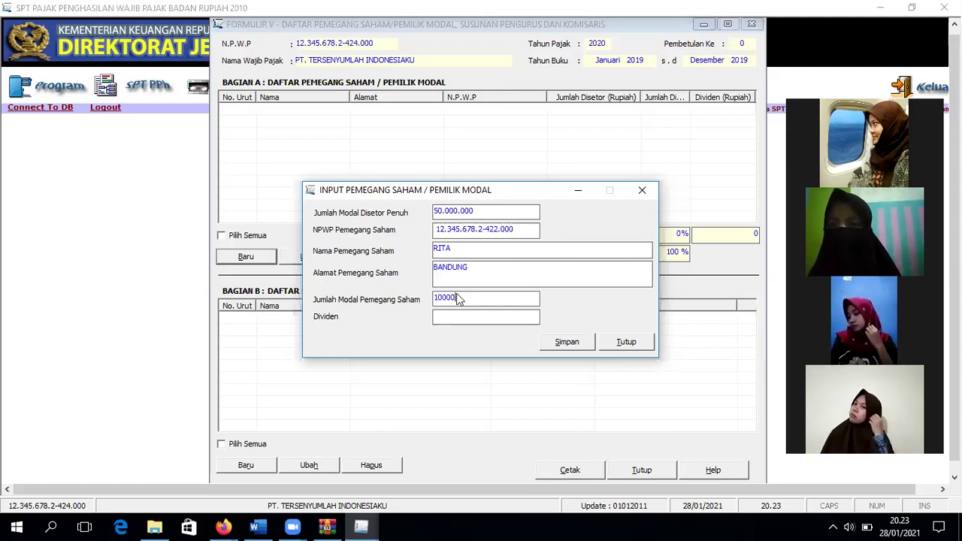
{"action": "key", "text": "Tab"}
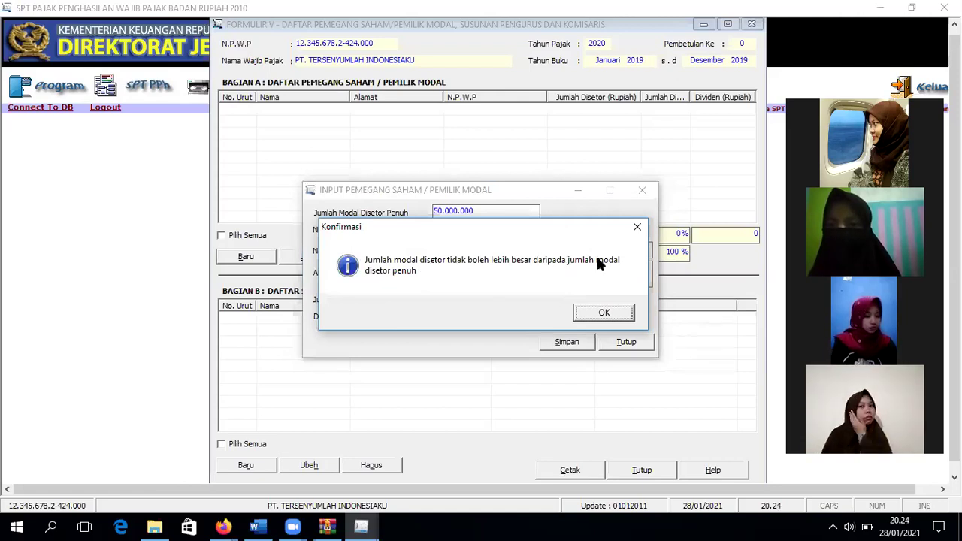
Step: Raise the total paid-up capital to 200000000 and try a 250000000 shareholder amount, hitting the limit warning
{"action": "left_click", "coordinate": [636, 227]}
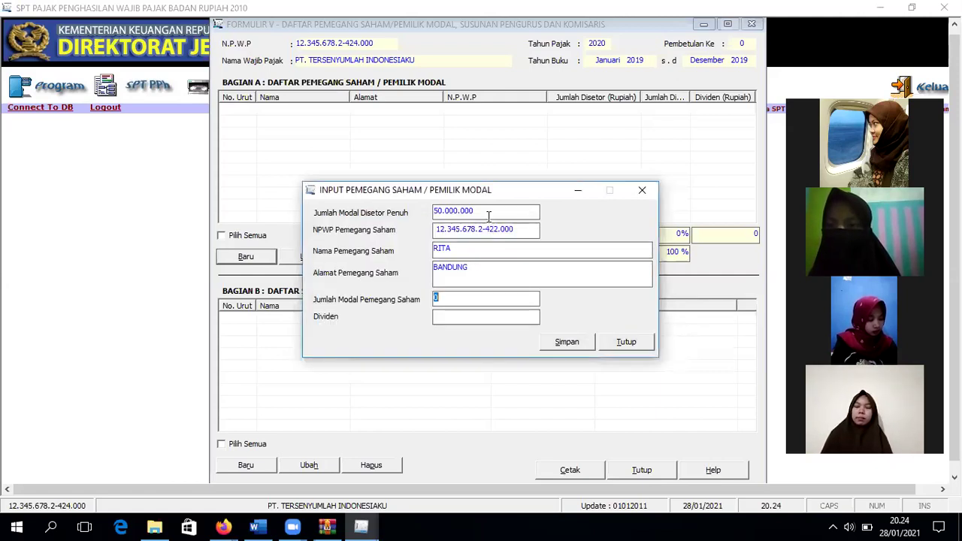
{"action": "left_click", "coordinate": [488, 216]}
{"action": "key", "text": "BackSpace"}
{"action": "type", "text": "200000000"}
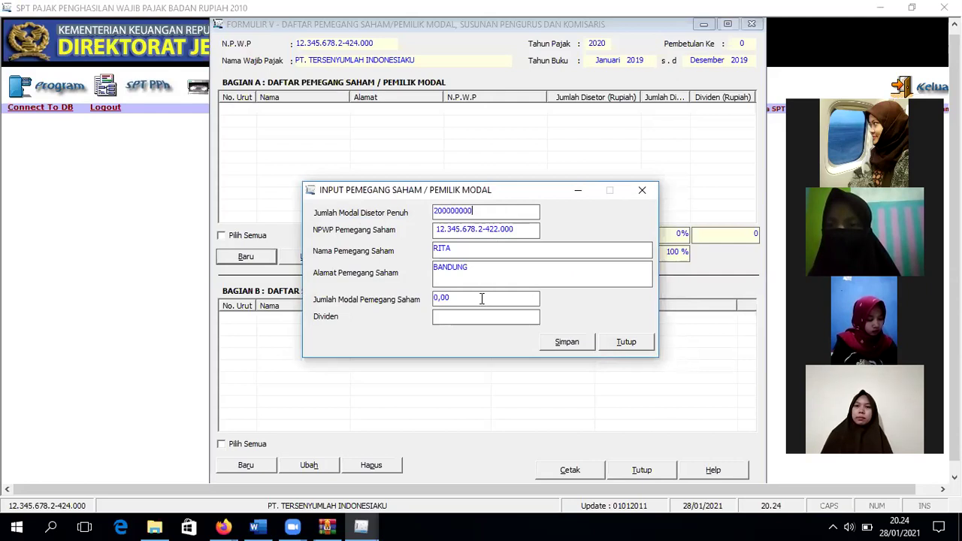
{"action": "left_click", "coordinate": [480, 298]}
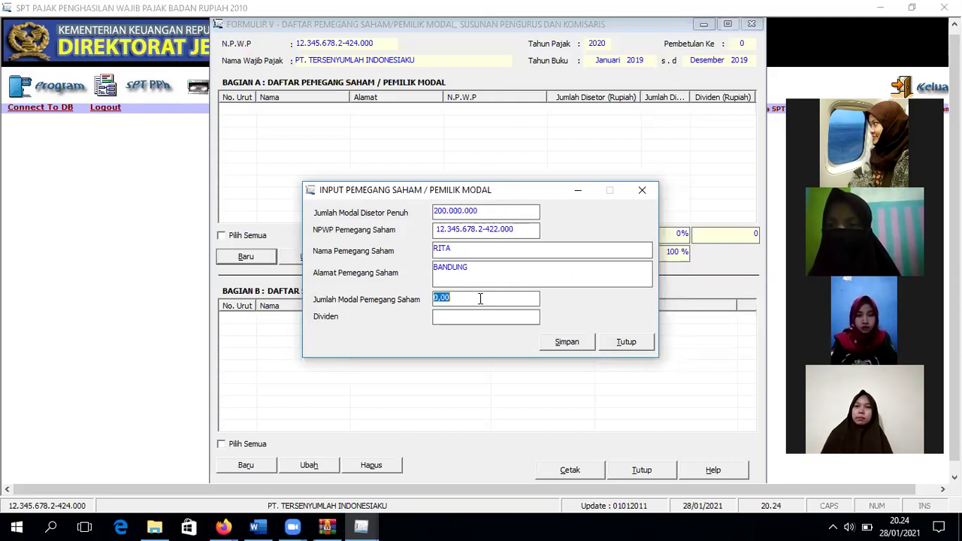
{"action": "type", "text": "250000000"}
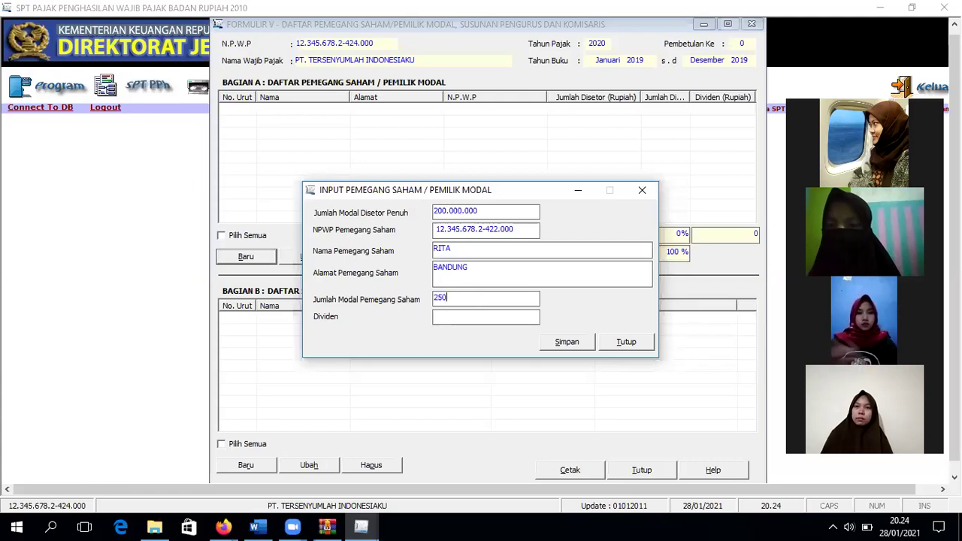
{"action": "left_click", "coordinate": [463, 319]}
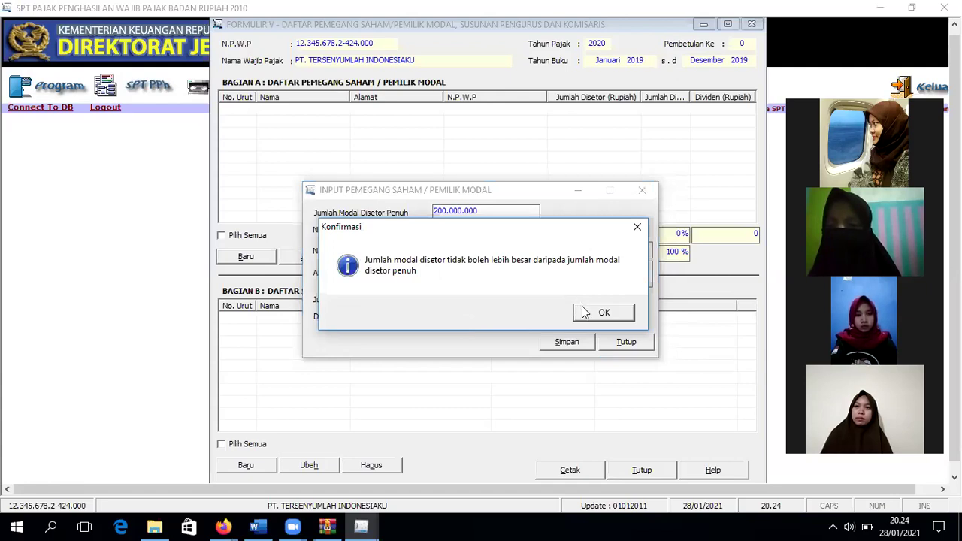
{"action": "key", "text": "Return"}
Step: Set the shareholder's capital to 200.000.000 with Dividen 0, then save and confirm the record
{"action": "type", "text": "02"}
{"action": "type", "text": "000"}
{"action": "key", "text": "BackSpace"}
{"action": "key", "text": "BackSpace"}
{"action": "key", "text": "BackSpace"}
{"action": "key", "text": "BackSpace"}
{"action": "key", "text": "BackSpace"}
{"action": "type", "text": "200.000.000"}
{"action": "key", "text": "Tab"}
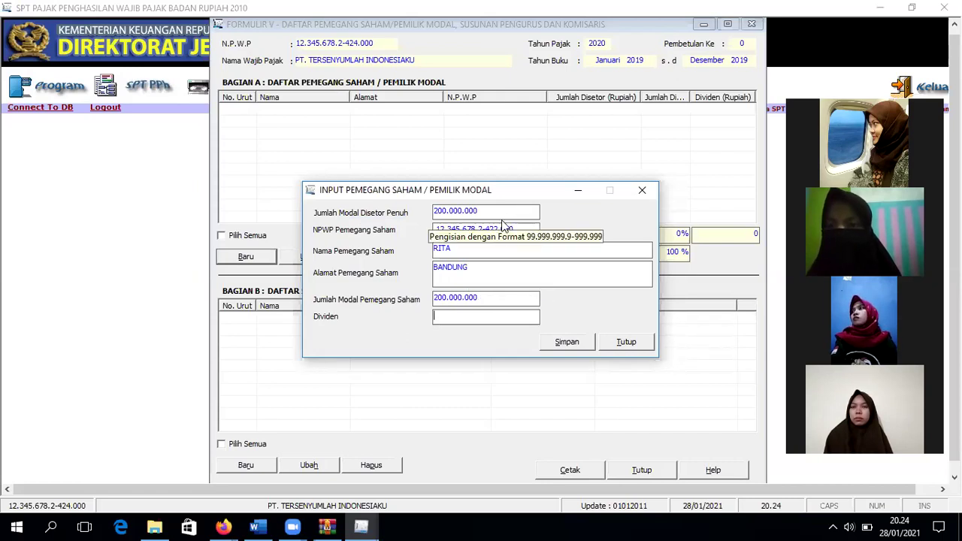
{"action": "left_click", "coordinate": [510, 321]}
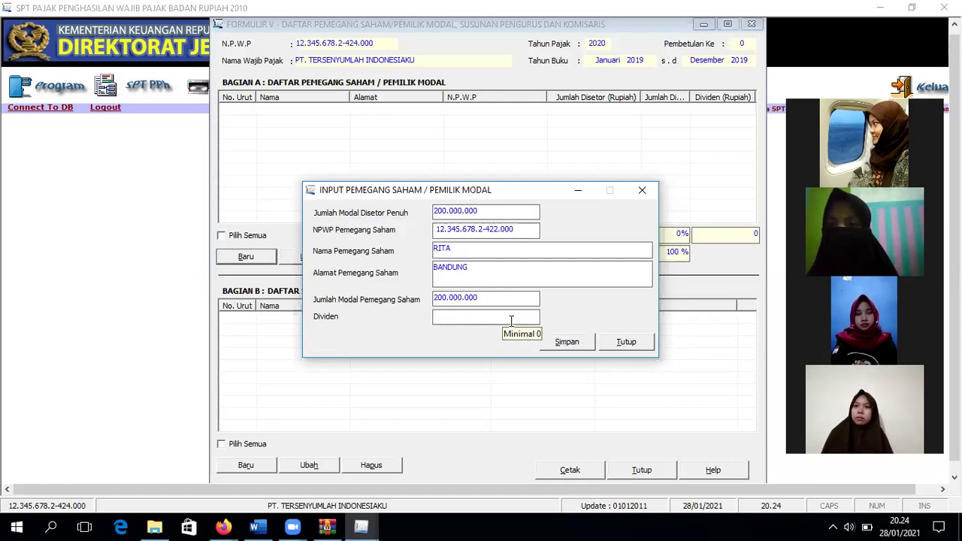
{"action": "left_click", "coordinate": [559, 344]}
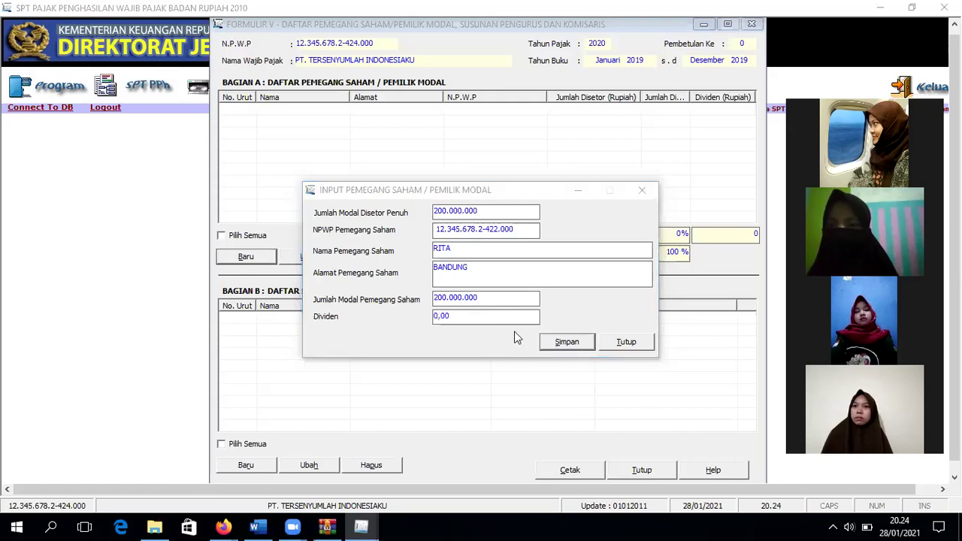
{"action": "left_click", "coordinate": [476, 313]}
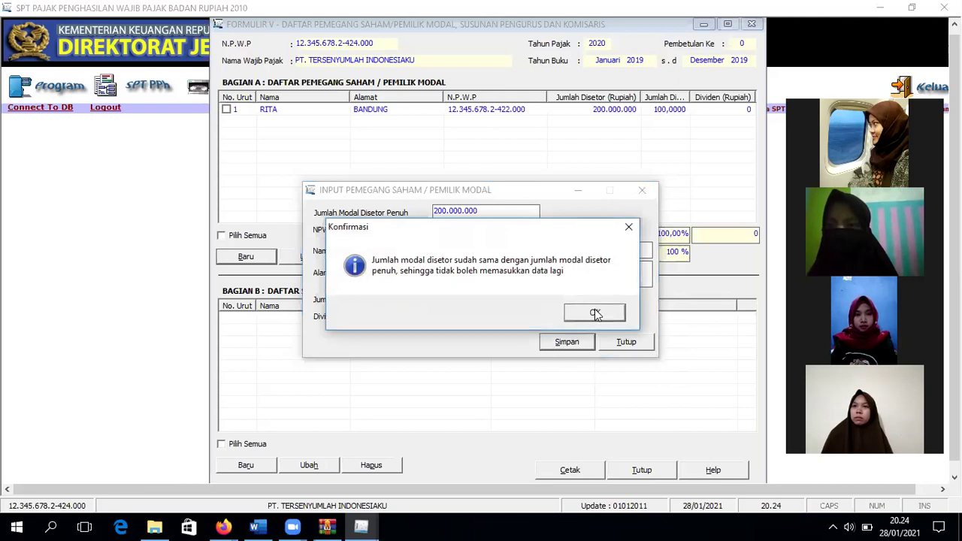
{"action": "left_click", "coordinate": [595, 314]}
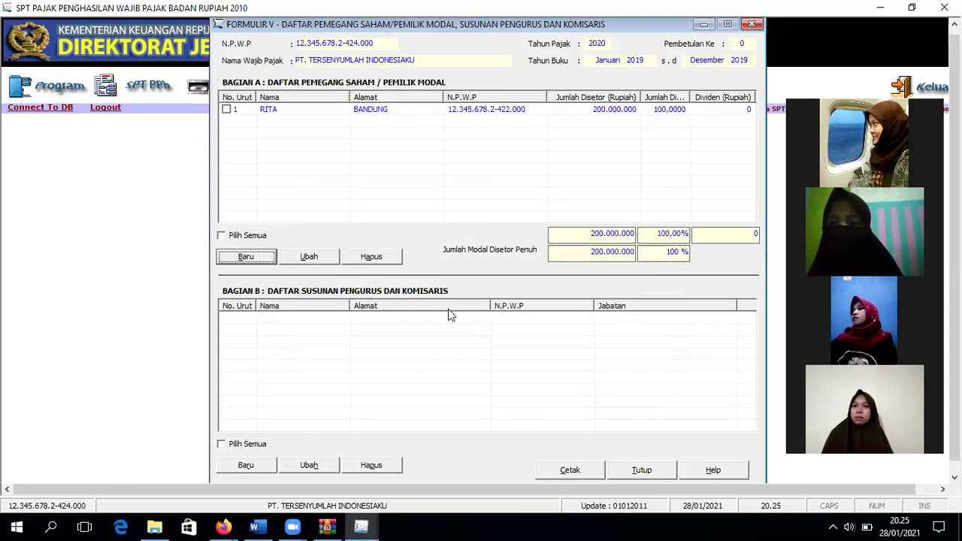
Step: Start a new Bagian B management entry and fill in the member's NPWP, name and address
{"action": "left_click", "coordinate": [246, 464]}
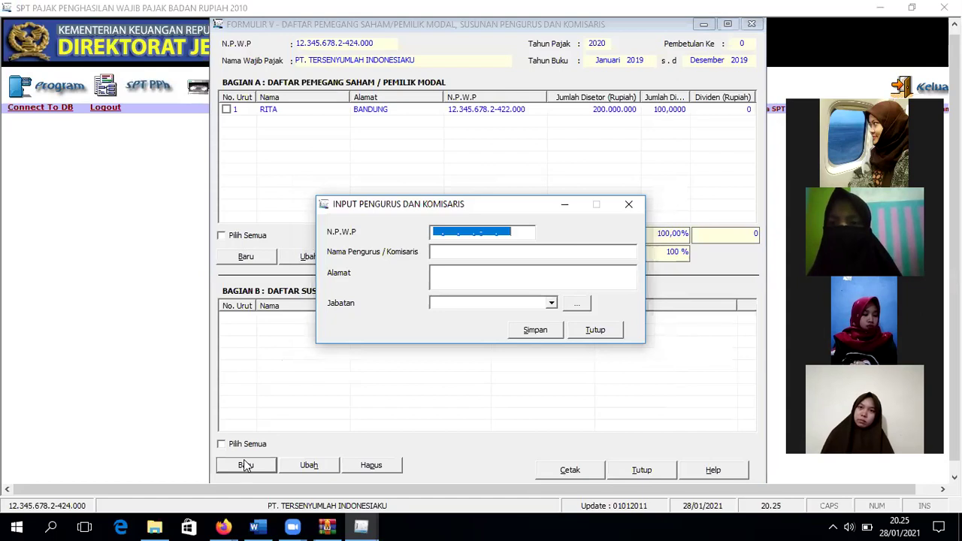
{"action": "type", "text": "12.345."}
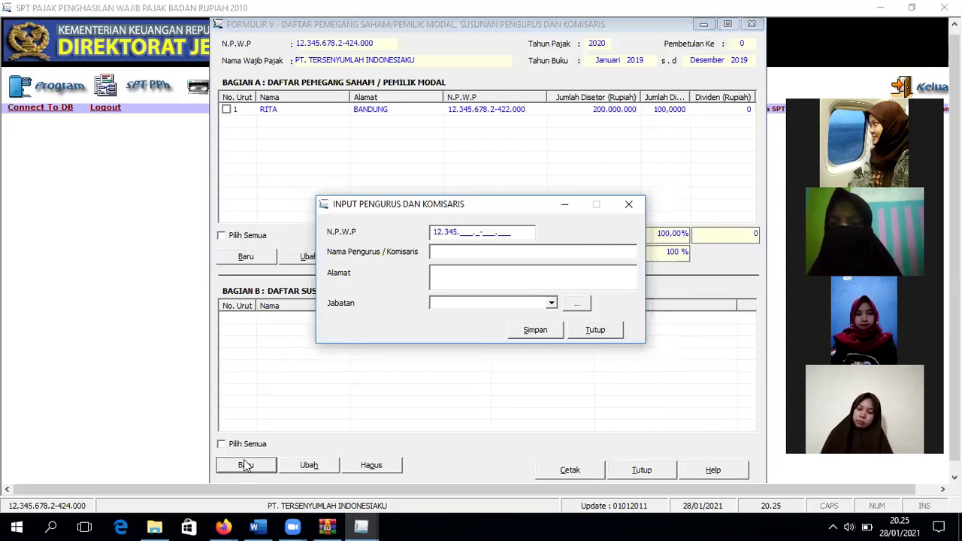
{"action": "type", "text": "678."}
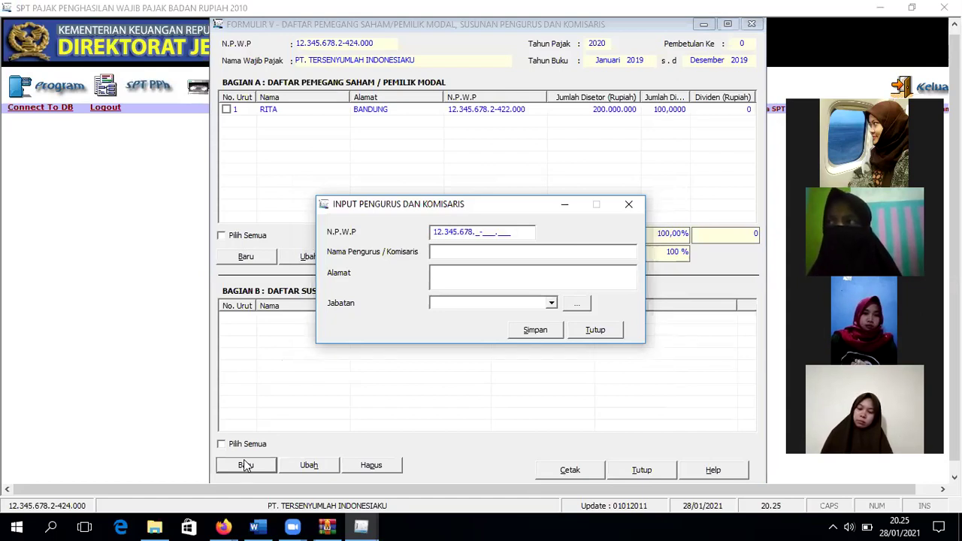
{"action": "type", "text": "2-429.000"}
{"action": "left_click", "coordinate": [453, 254]}
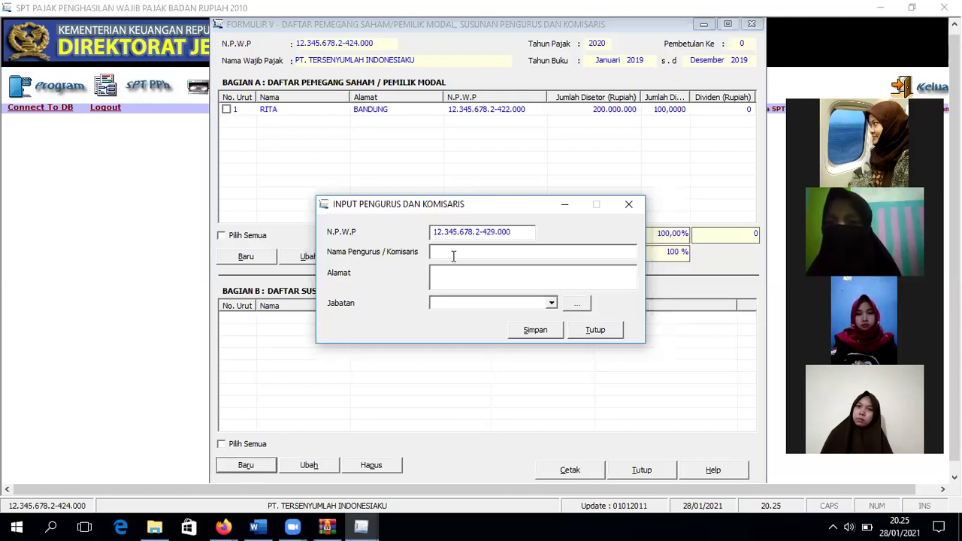
{"action": "type", "text": "WINDA"}
{"action": "left_click", "coordinate": [454, 269]}
{"action": "type", "text": "CIMAHI"}
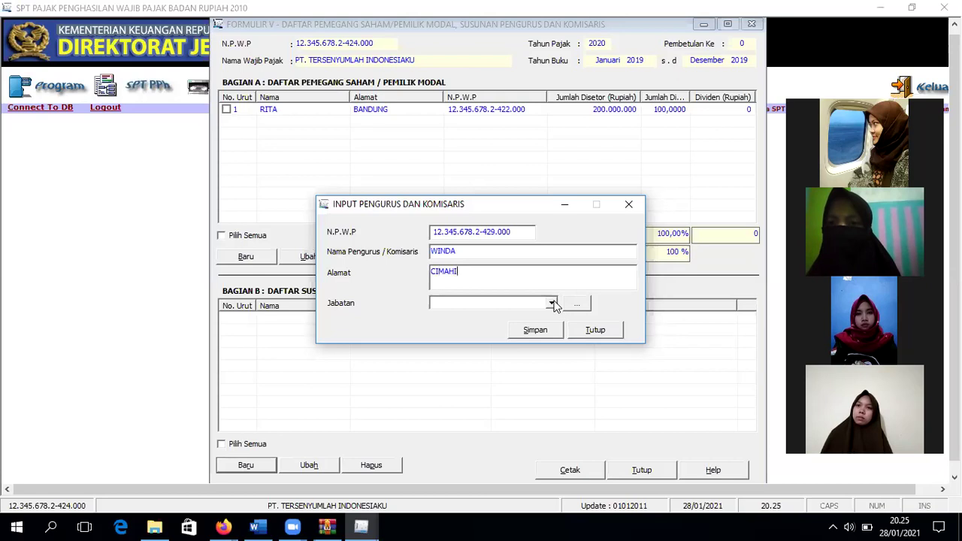
Step: Set Jabatan to Komisaris, save the record, and close the entry form
{"action": "left_click", "coordinate": [551, 302]}
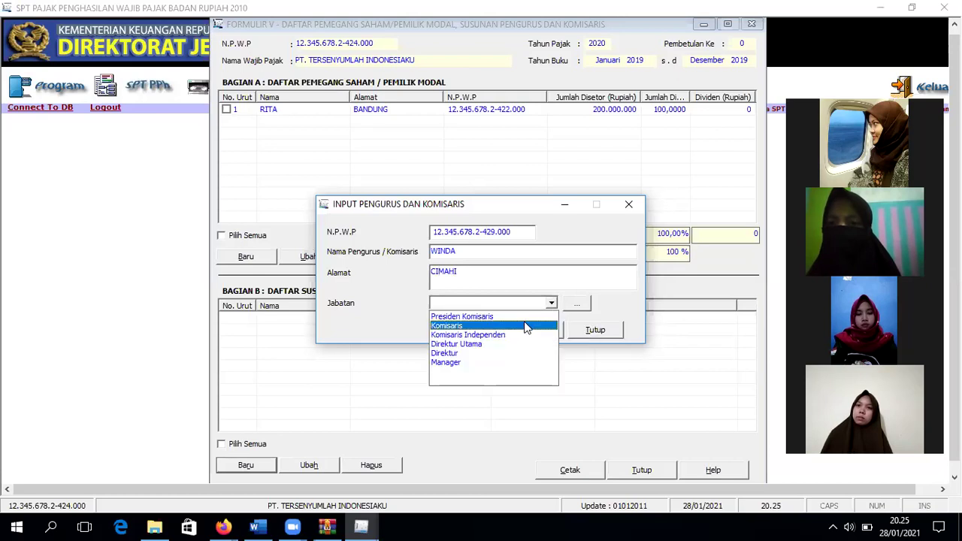
{"action": "left_click", "coordinate": [526, 326]}
{"action": "left_click", "coordinate": [531, 335]}
{"action": "left_click", "coordinate": [489, 312]}
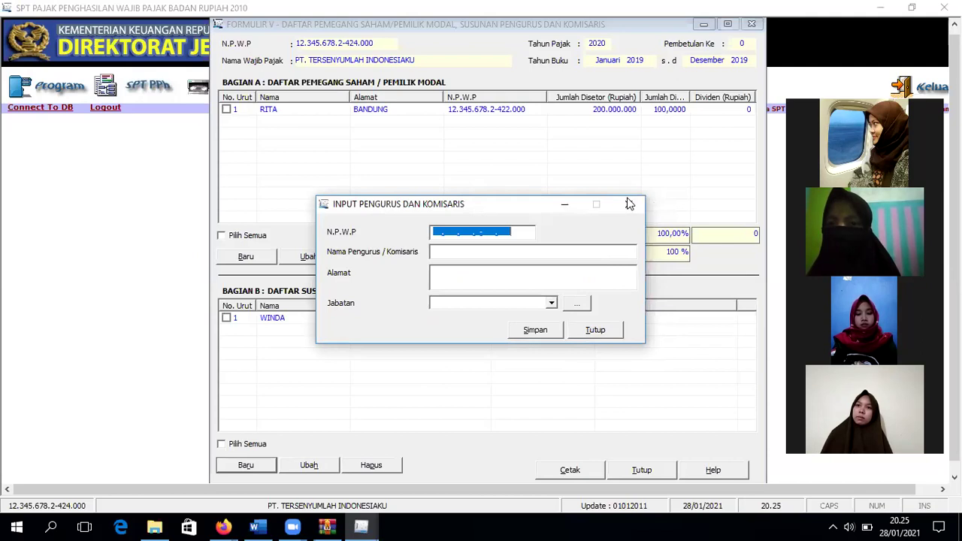
{"action": "left_click", "coordinate": [542, 110]}
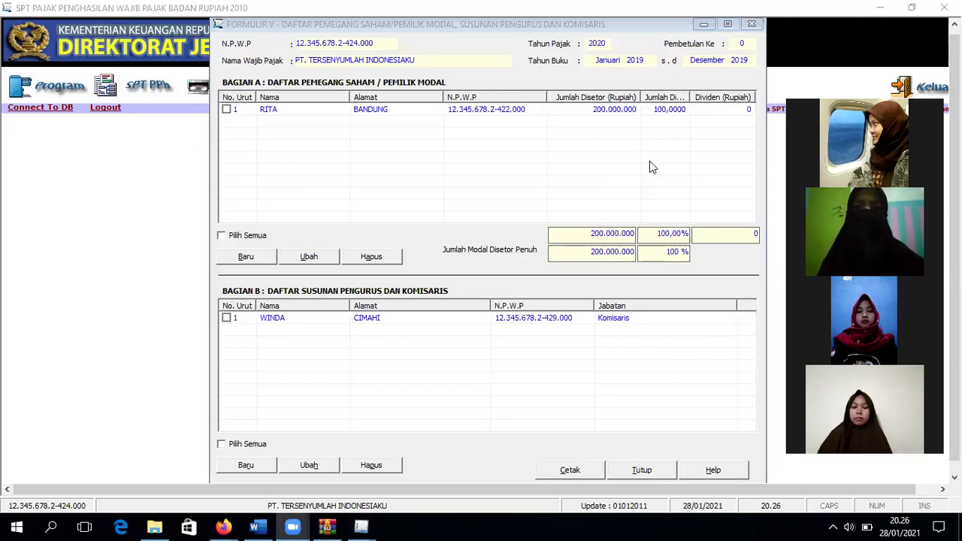
Step: Bring Formulir V back into focus, scroll to its top, and close it with Tutup
{"action": "left_click", "coordinate": [659, 122]}
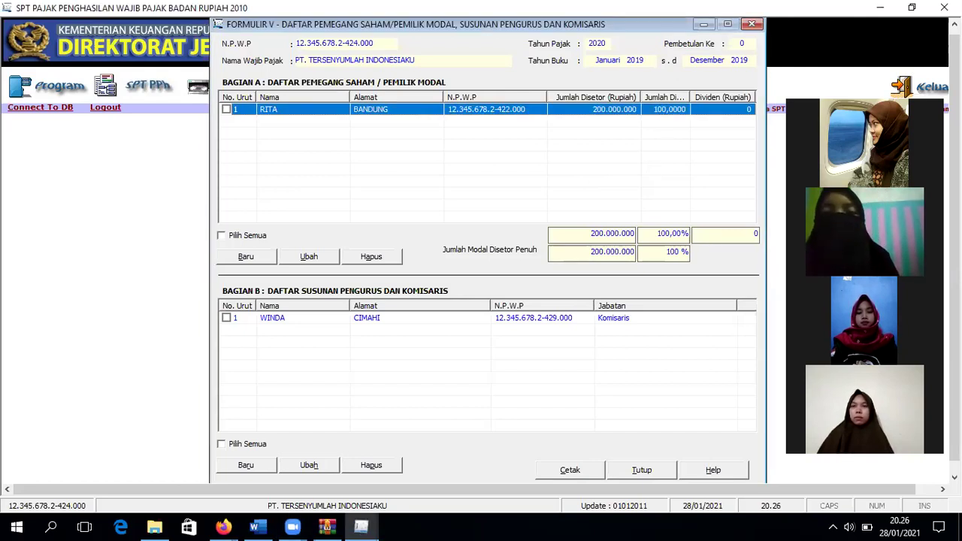
{"action": "scroll", "coordinate": [481, 250], "scroll_direction": "up", "scroll_amount": 1}
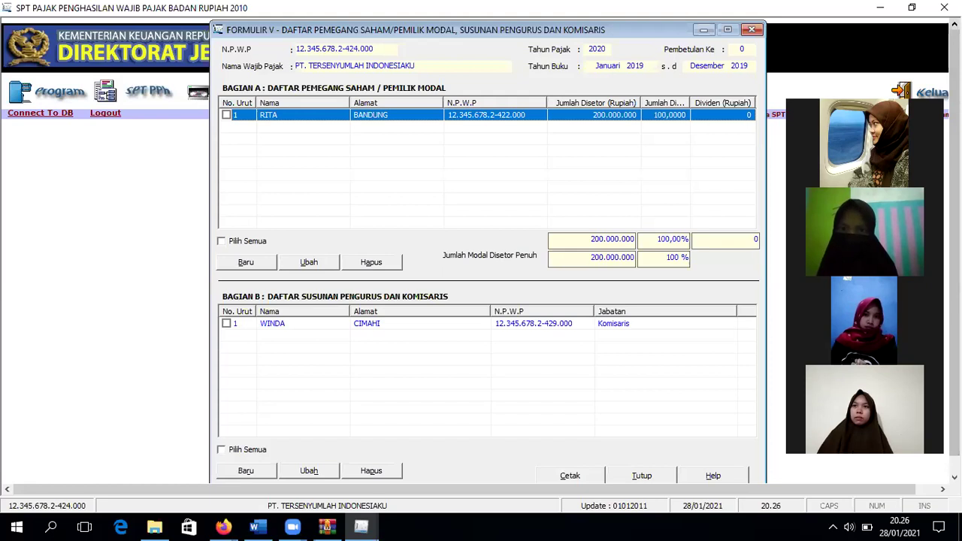
{"action": "left_click", "coordinate": [673, 475]}
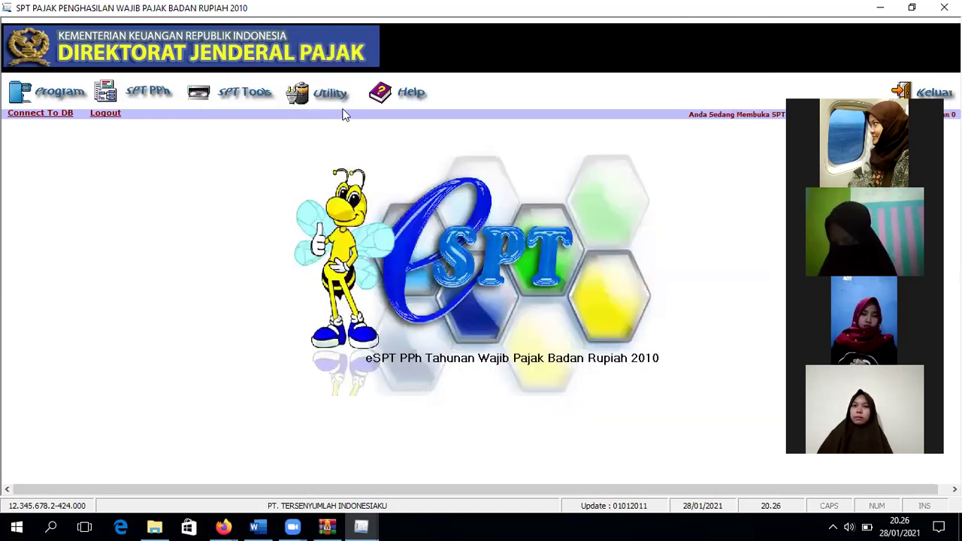
Step: In Formulir 1771-IV, enter 10.000.000 deposit interest at a 20% rate, giving 2.000.000 tax
{"action": "left_click", "coordinate": [148, 97]}
{"action": "mouse_move", "coordinate": [237, 137]}
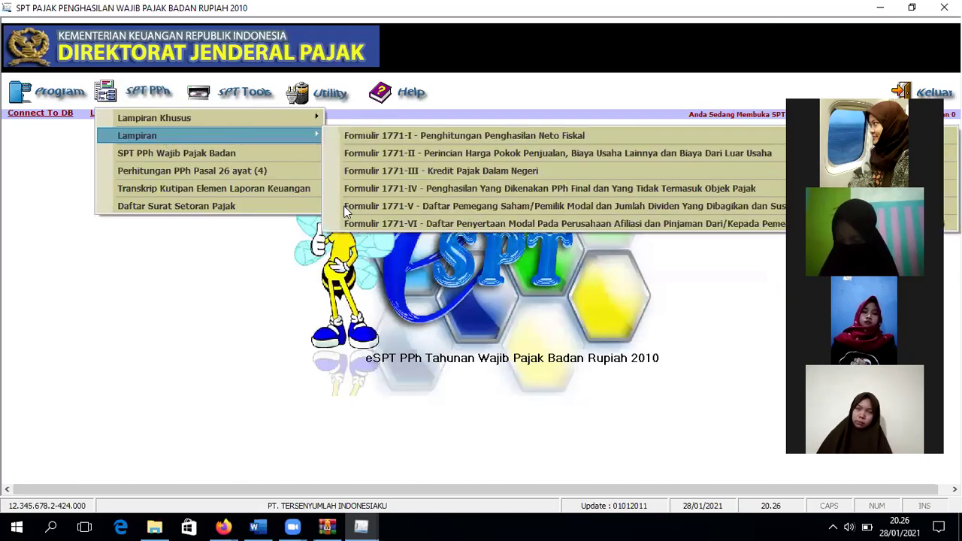
{"action": "left_click", "coordinate": [413, 195]}
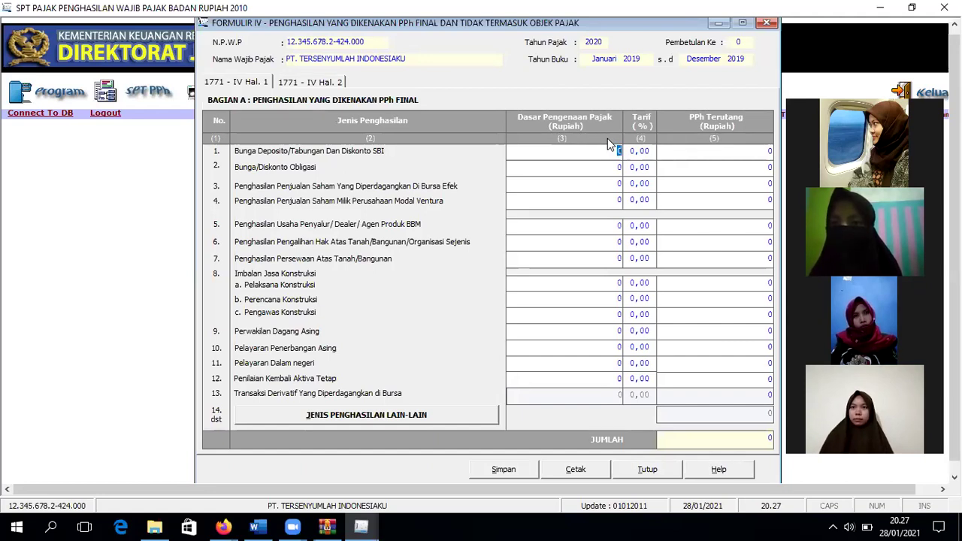
{"action": "type", "text": "10000000"}
{"action": "left_click", "coordinate": [679, 147]}
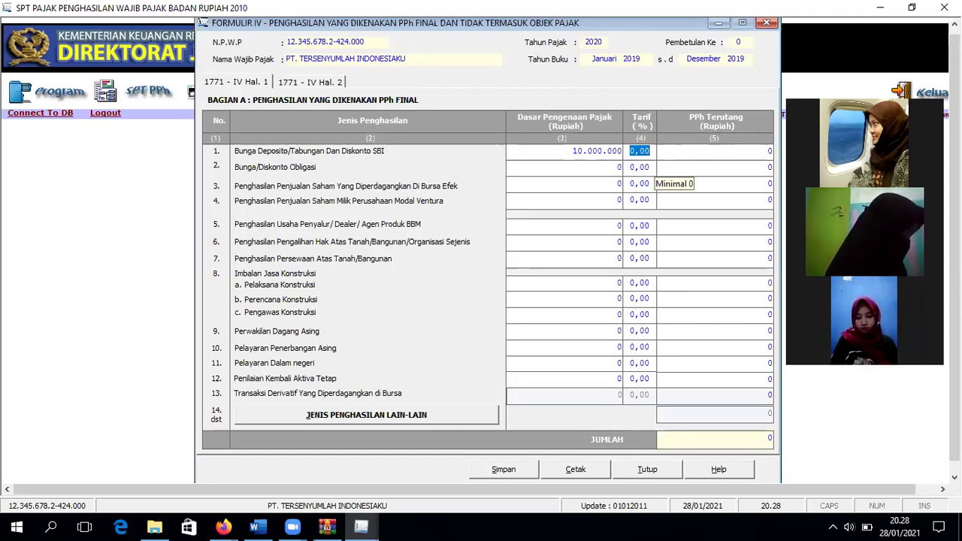
{"action": "type", "text": "20"}
{"action": "key", "text": "Tab"}
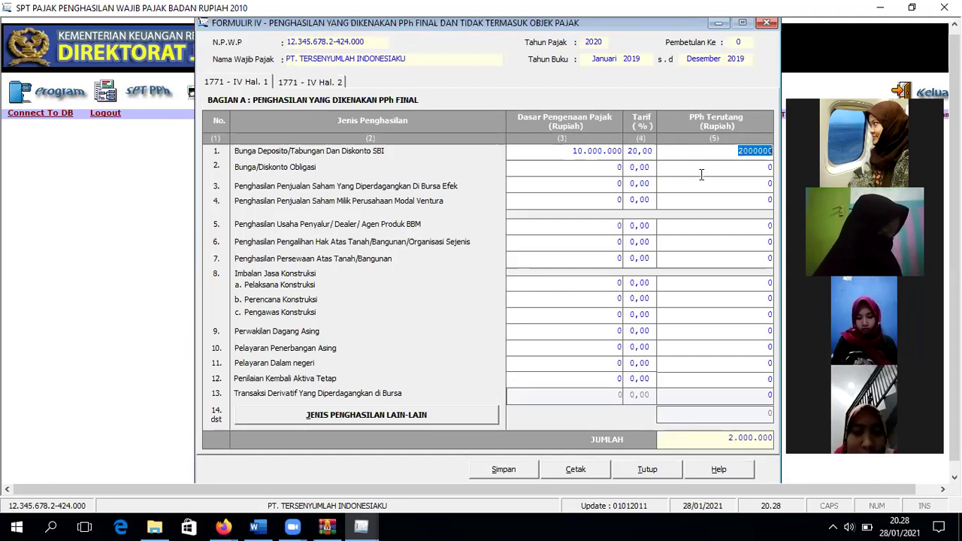
{"action": "key", "text": "Tab"}
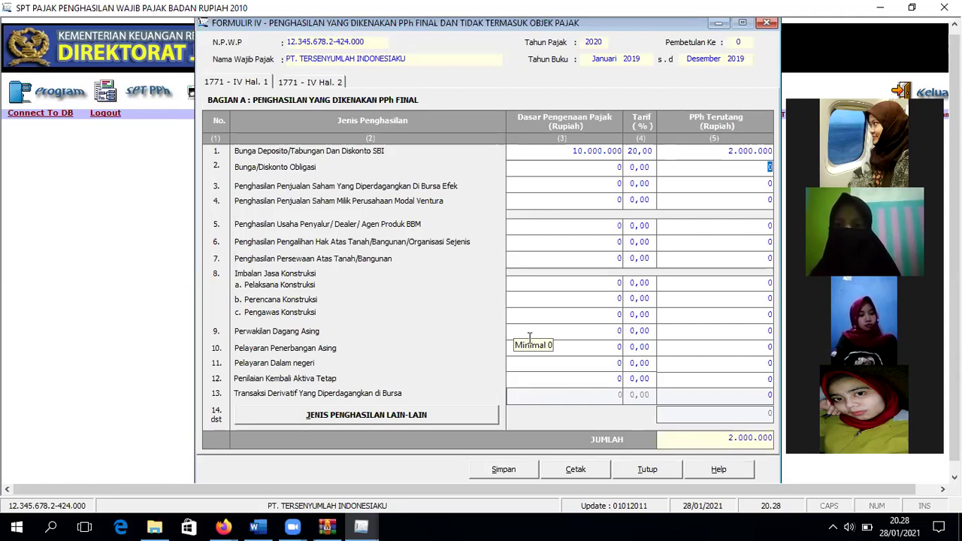
{"action": "left_click", "coordinate": [613, 280]}
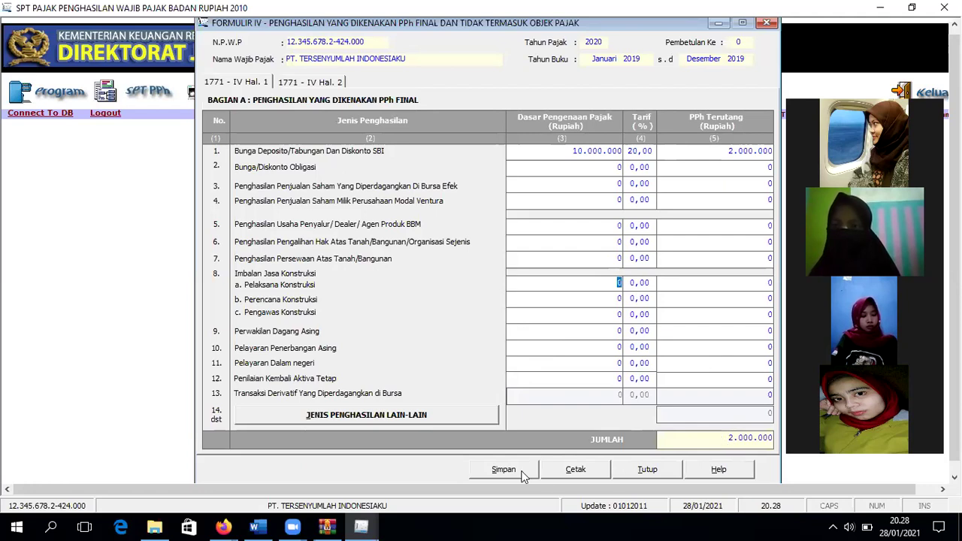
Step: Save Formulir 1771-IV, check its pages, save again, and go to page 2
{"action": "key", "text": "alt+s"}
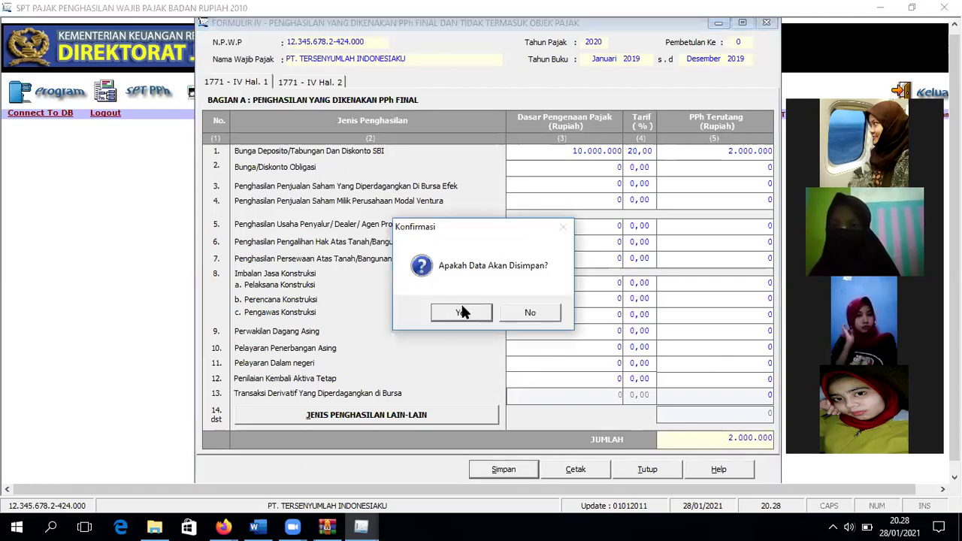
{"action": "left_click", "coordinate": [461, 311]}
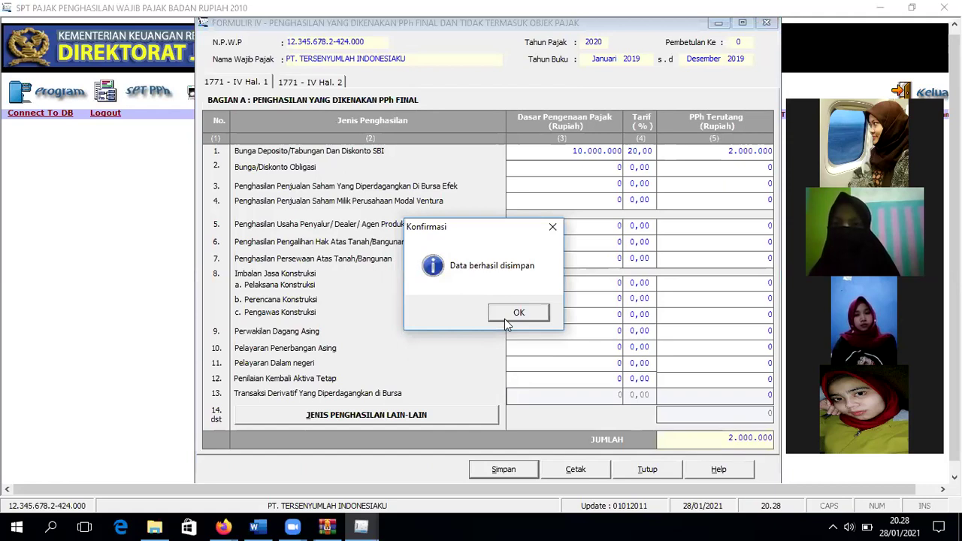
{"action": "left_click", "coordinate": [505, 322]}
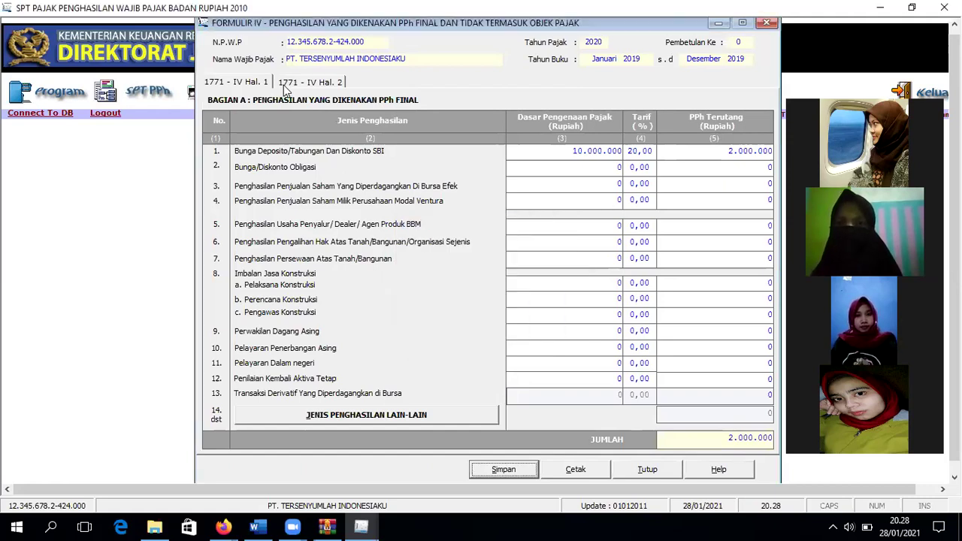
{"action": "left_click", "coordinate": [286, 84]}
{"action": "left_click", "coordinate": [254, 84]}
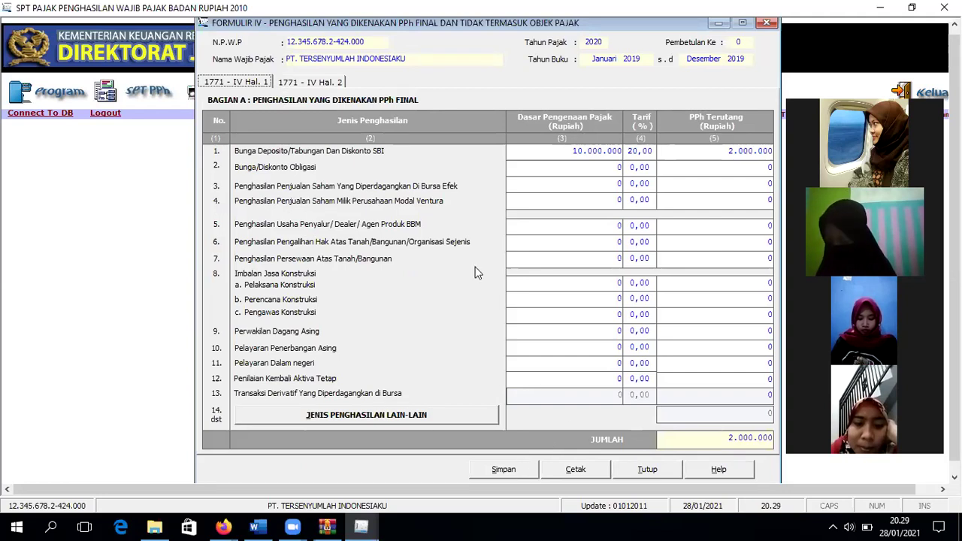
{"action": "key", "text": "alt+s"}
{"action": "left_click", "coordinate": [461, 306]}
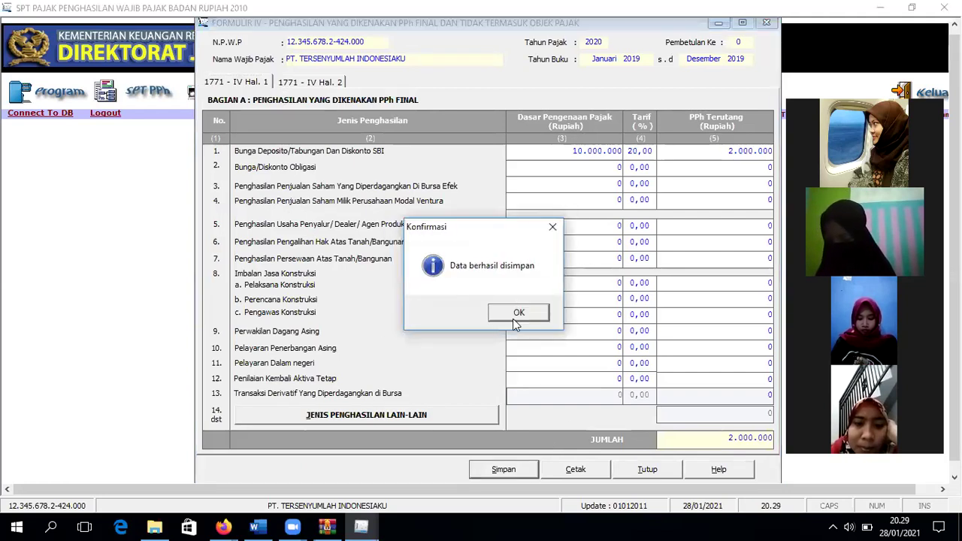
{"action": "left_click", "coordinate": [515, 314]}
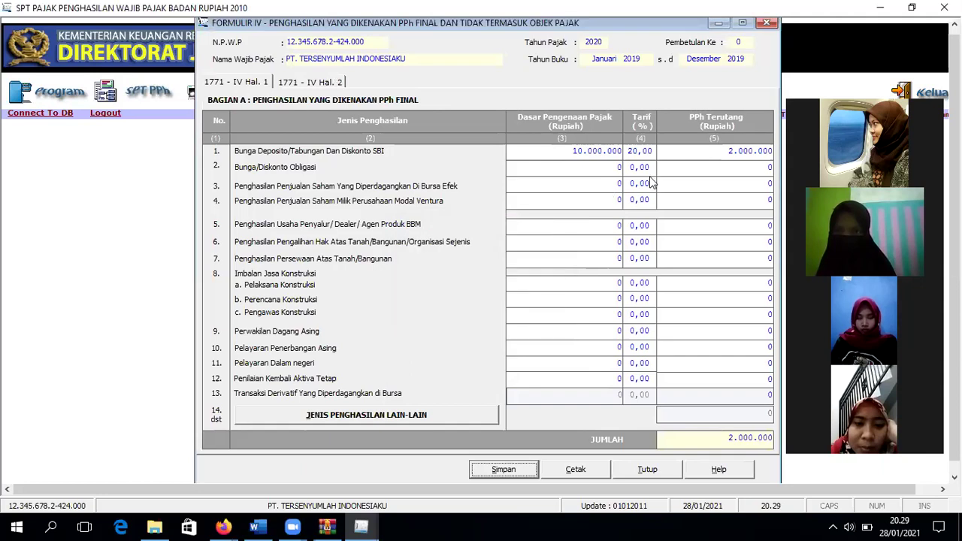
{"action": "key", "text": "ctrl+Tab"}
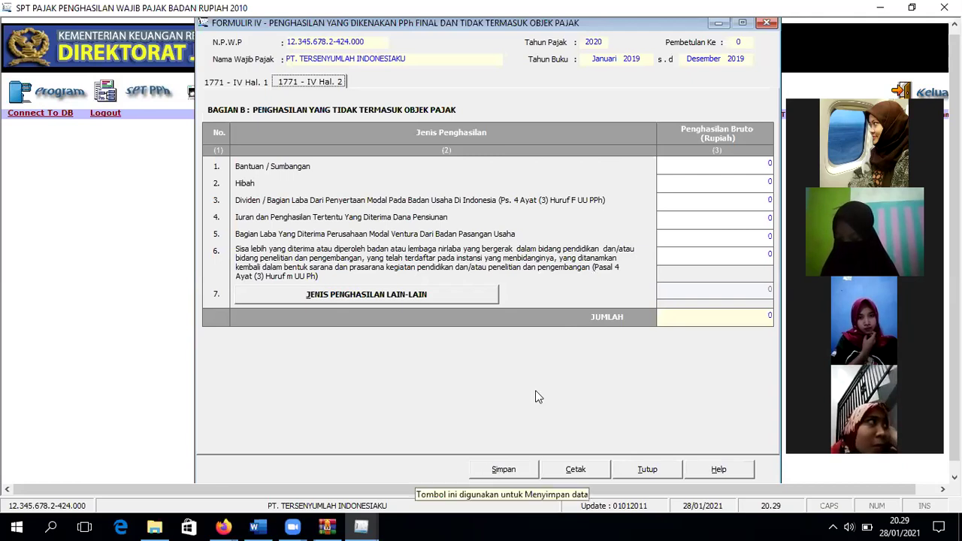
Step: Enter 5.000.000 Bantuan / Sumbangan on page 2 of 1771-IV, save, and print-preview it
{"action": "left_click", "coordinate": [743, 164]}
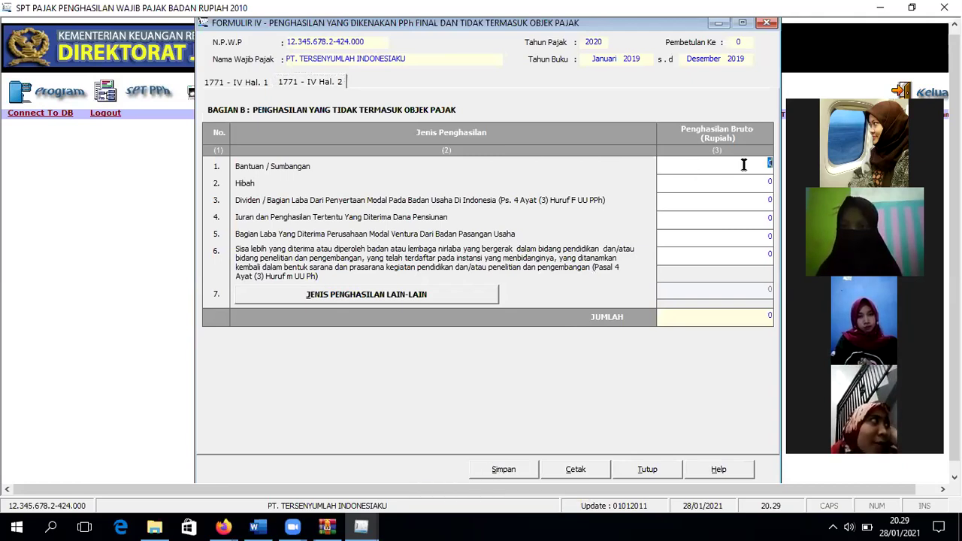
{"action": "type", "text": "50000"}
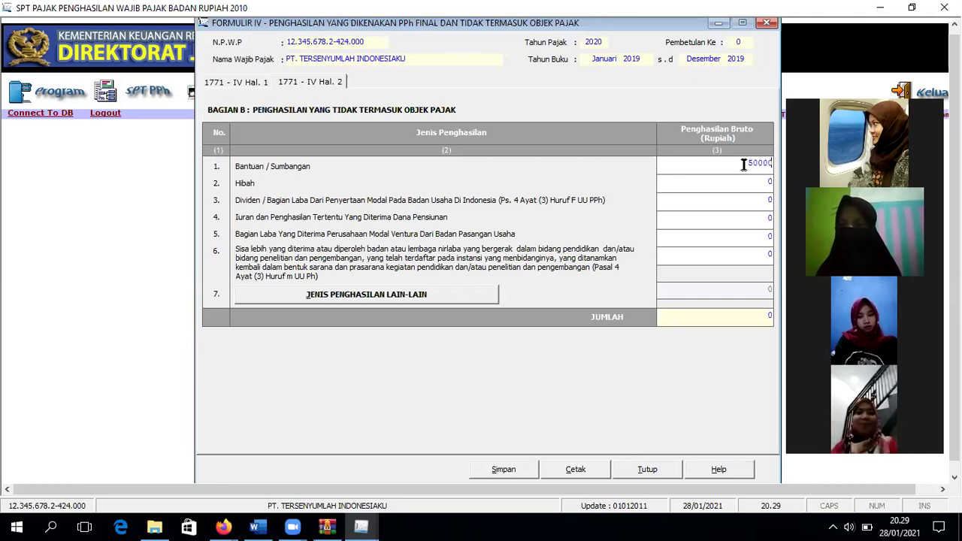
{"action": "key", "text": "Tab"}
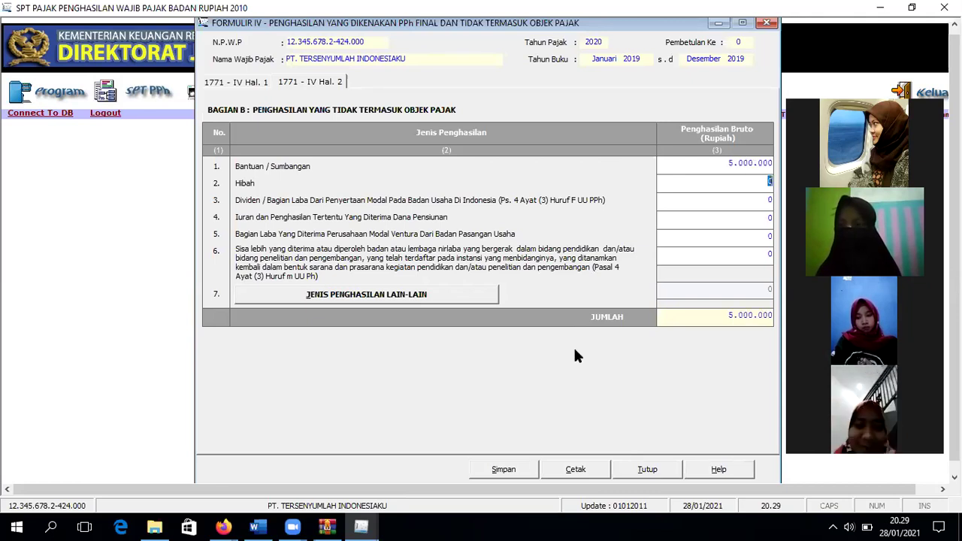
{"action": "left_click", "coordinate": [503, 469]}
{"action": "left_click", "coordinate": [483, 309]}
{"action": "key", "text": "Return"}
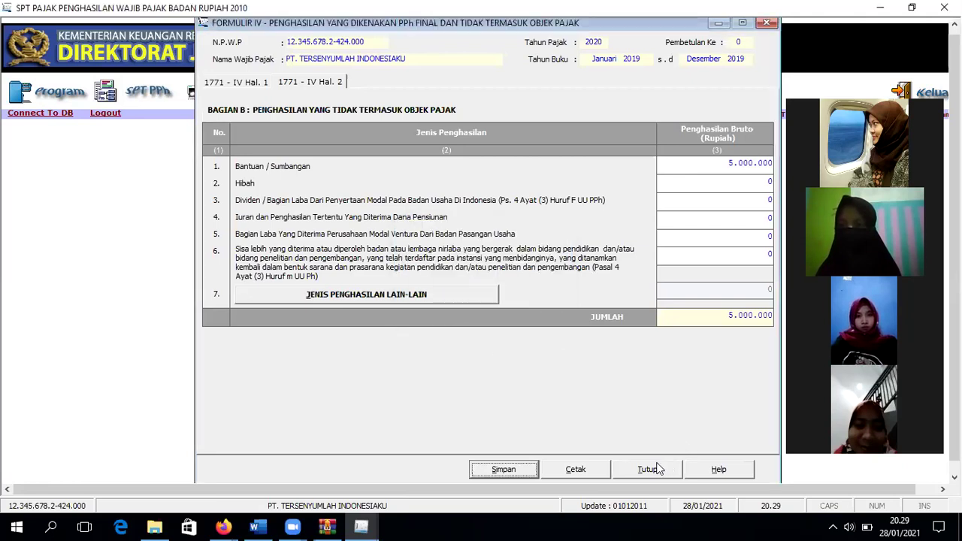
{"action": "left_click", "coordinate": [599, 476]}
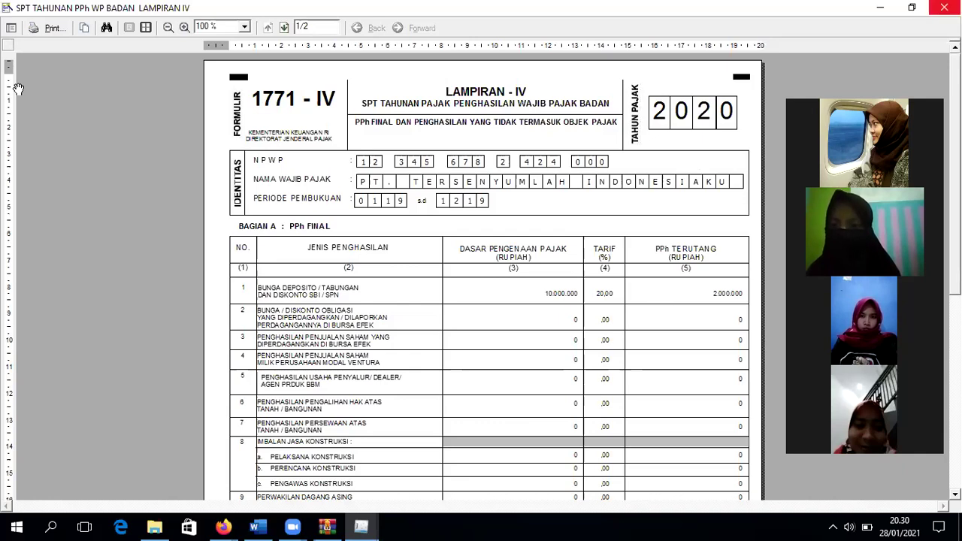
Step: Open and cancel print settings in the Lampiran 1771-IV preview, then close the preview
{"action": "scroll", "coordinate": [33, 29], "scroll_direction": "down", "scroll_amount": 3}
{"action": "left_click", "coordinate": [33, 28]}
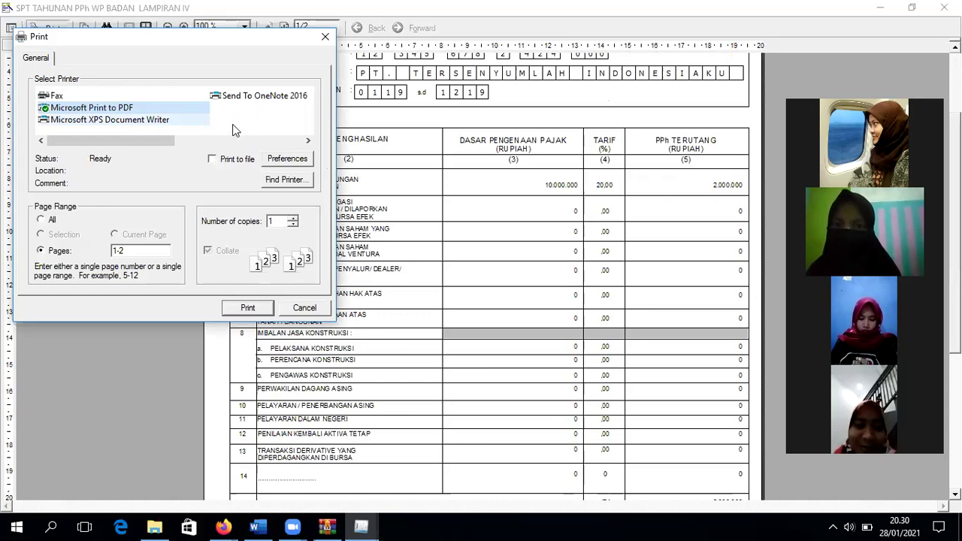
{"action": "left_click", "coordinate": [325, 36]}
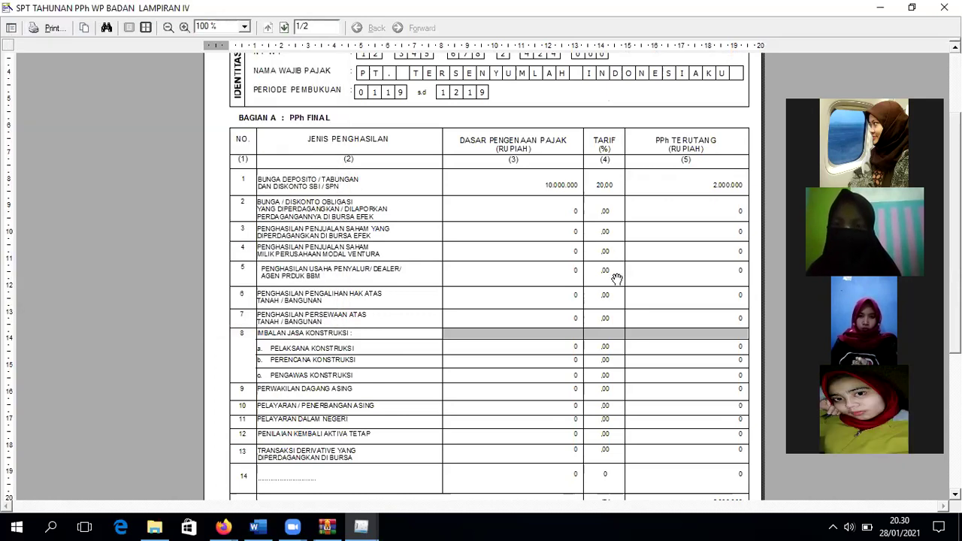
{"action": "scroll", "coordinate": [616, 278], "scroll_direction": "down", "scroll_amount": 3}
{"action": "scroll", "coordinate": [750, 222], "scroll_direction": "up", "scroll_amount": 5}
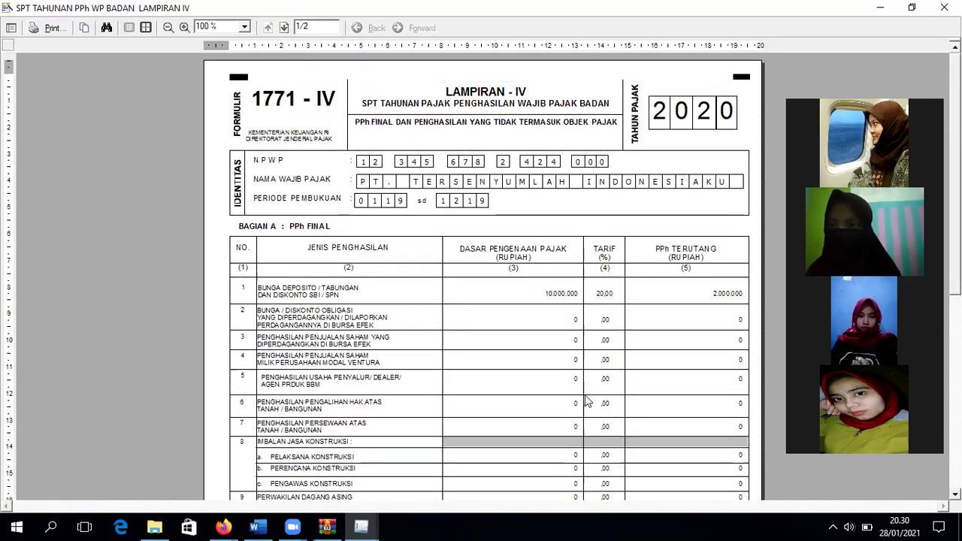
{"action": "key", "text": "Escape"}
{"action": "left_click", "coordinate": [142, 92]}
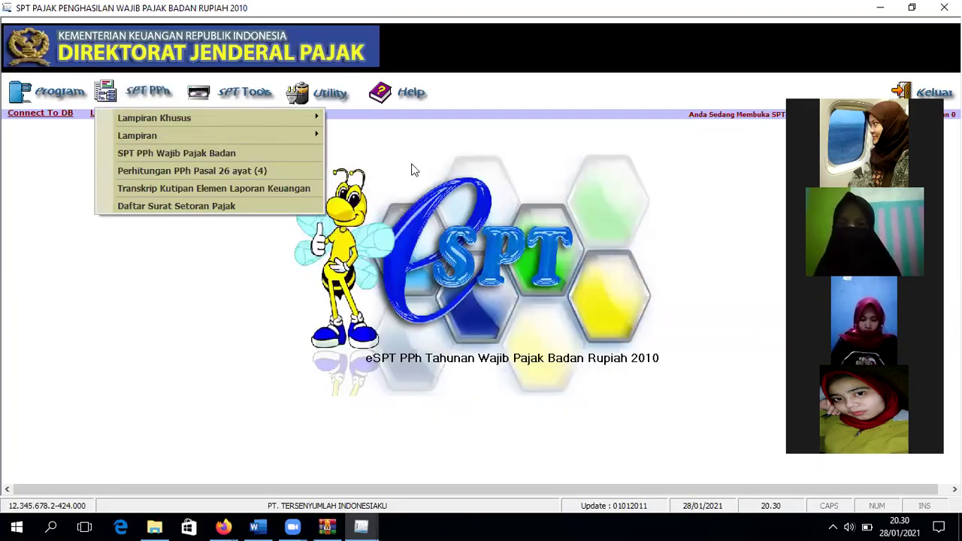
Step: Open Formulir 1771-III and start a new domestic tax credit entry
{"action": "key", "text": "Down"}
{"action": "key", "text": "Down"}
{"action": "key", "text": "Right"}
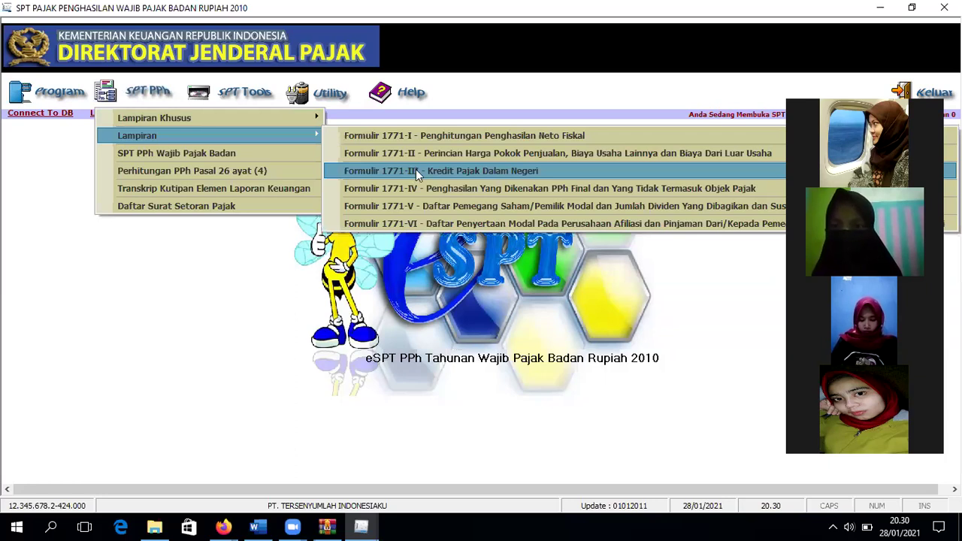
{"action": "left_click", "coordinate": [417, 172]}
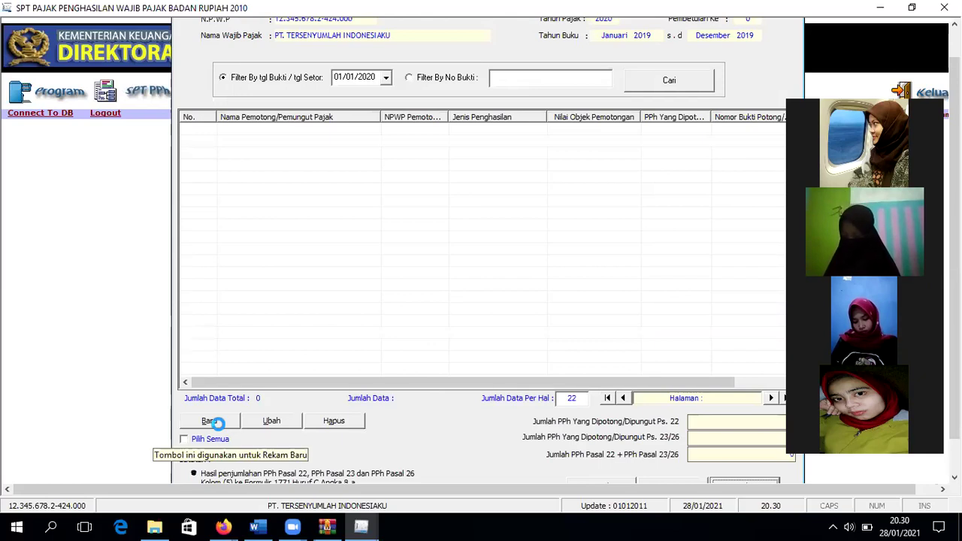
{"action": "left_click", "coordinate": [211, 421]}
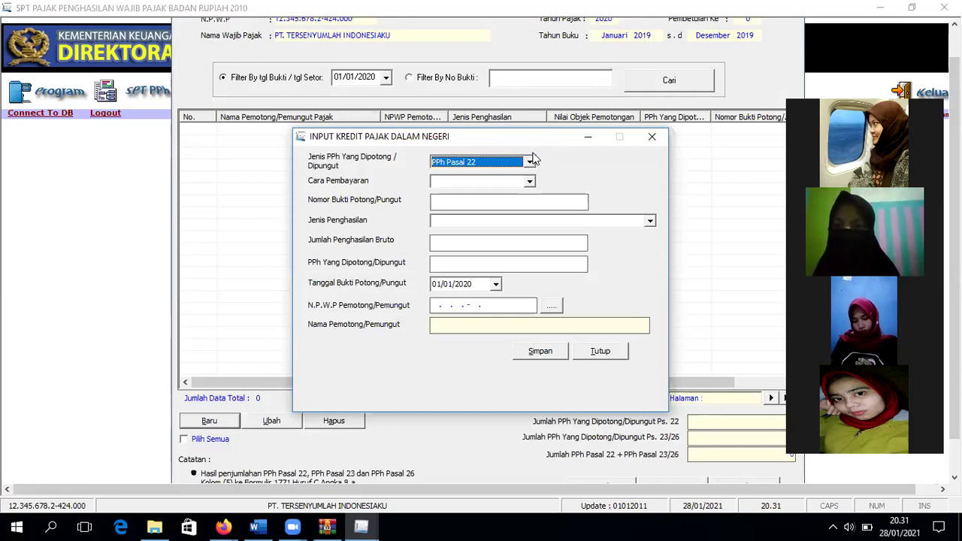
Step: Set the withheld tax type to PPh Pasal 23
{"action": "left_click", "coordinate": [532, 161]}
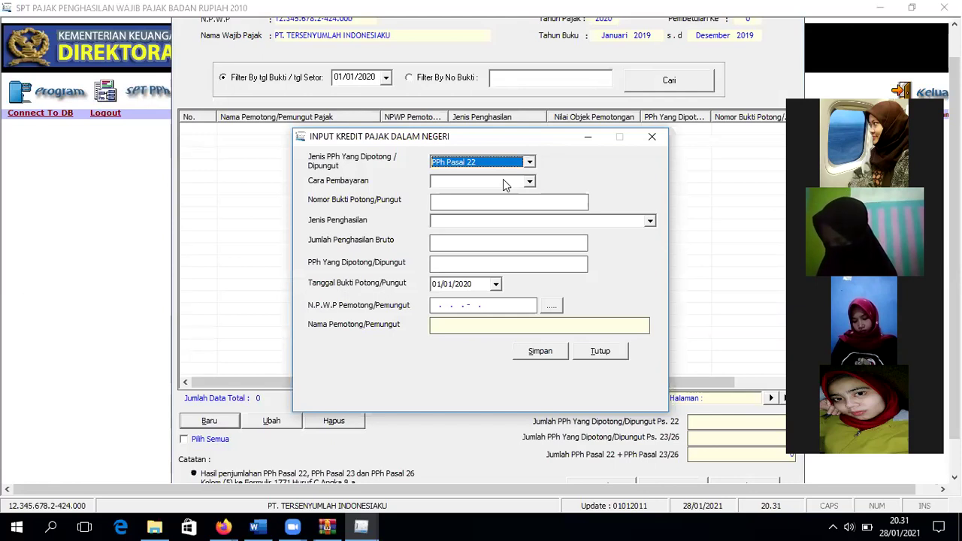
{"action": "left_click", "coordinate": [530, 162]}
{"action": "left_click", "coordinate": [529, 162]}
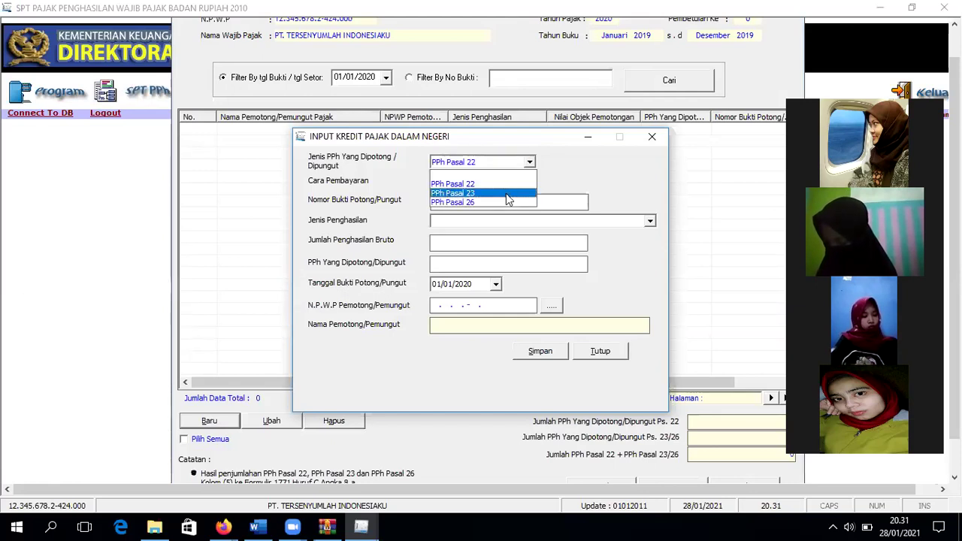
{"action": "left_click", "coordinate": [523, 193]}
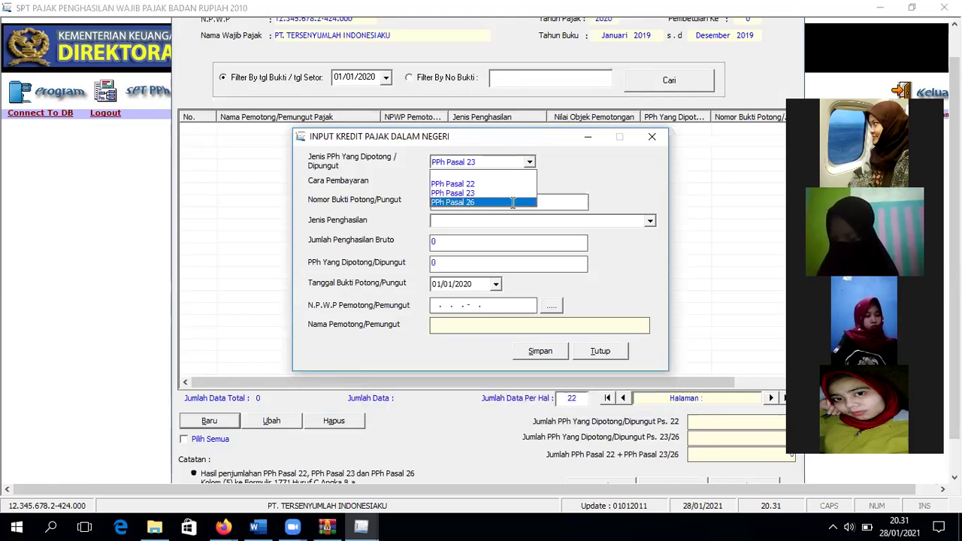
{"action": "left_click", "coordinate": [512, 202]}
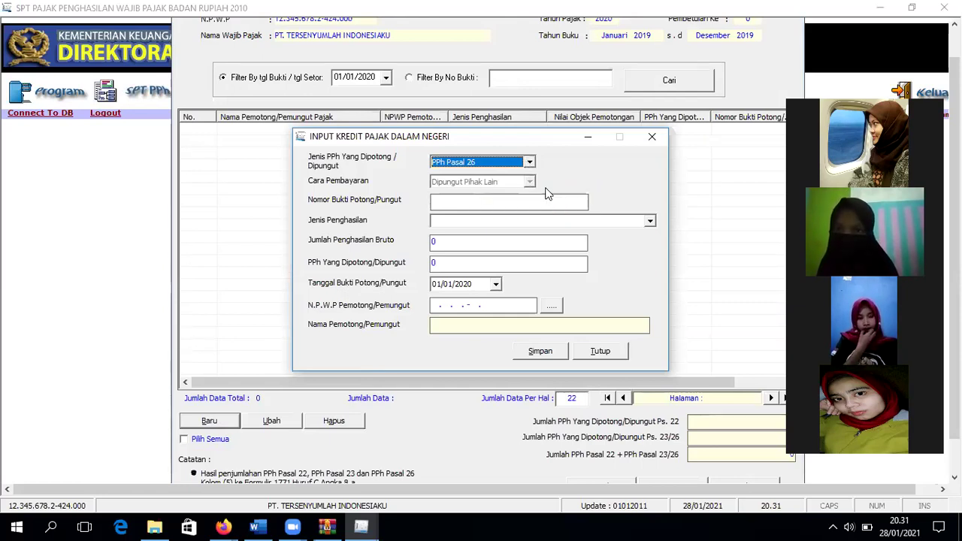
{"action": "left_click", "coordinate": [528, 162]}
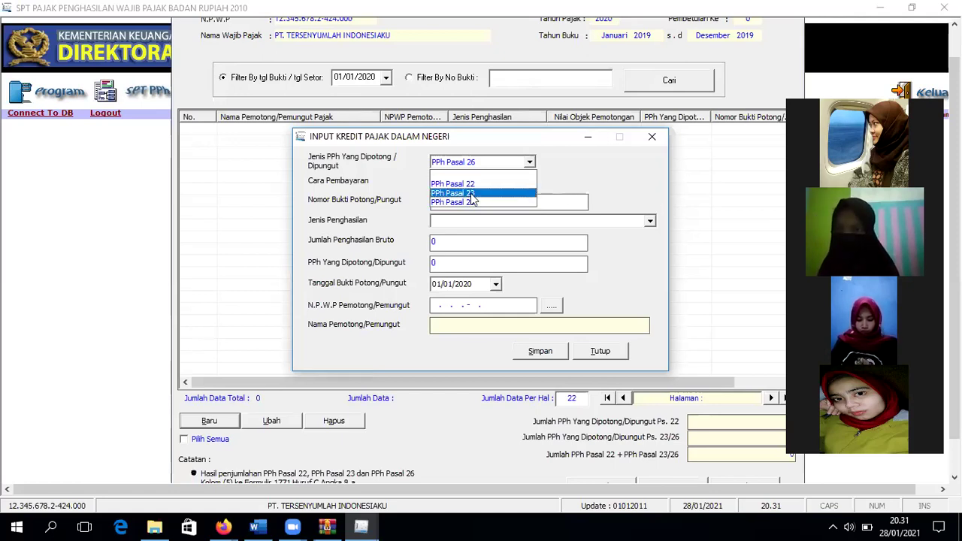
{"action": "left_click", "coordinate": [526, 193]}
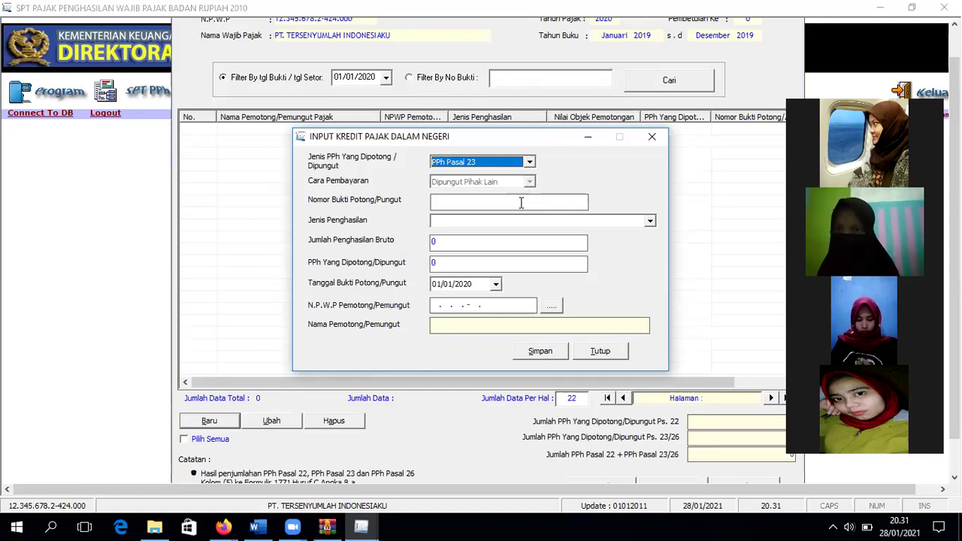
Step: Fill slip number 010/02/2020, rent income, gross 10.000.000 and withheld tax 200.000
{"action": "left_click", "coordinate": [521, 202]}
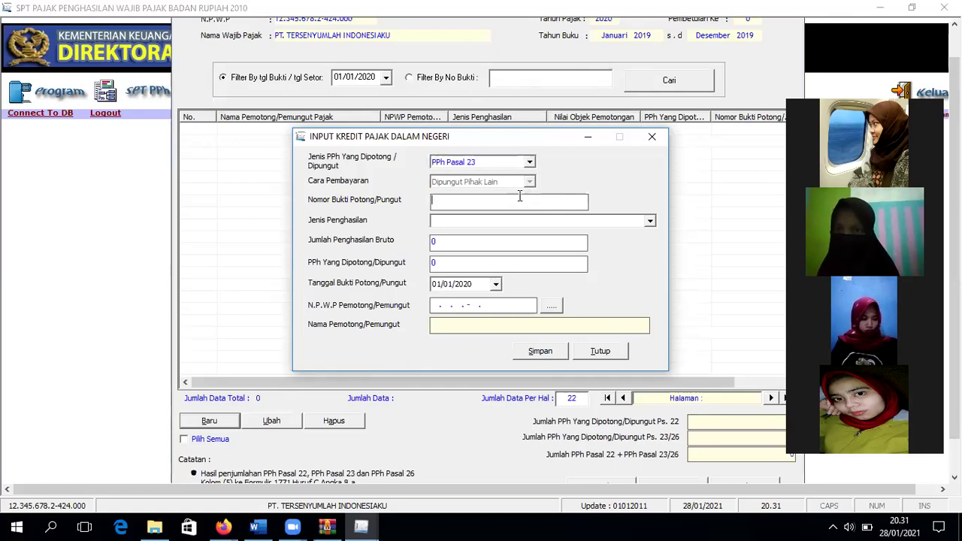
{"action": "type", "text": "010/02/"}
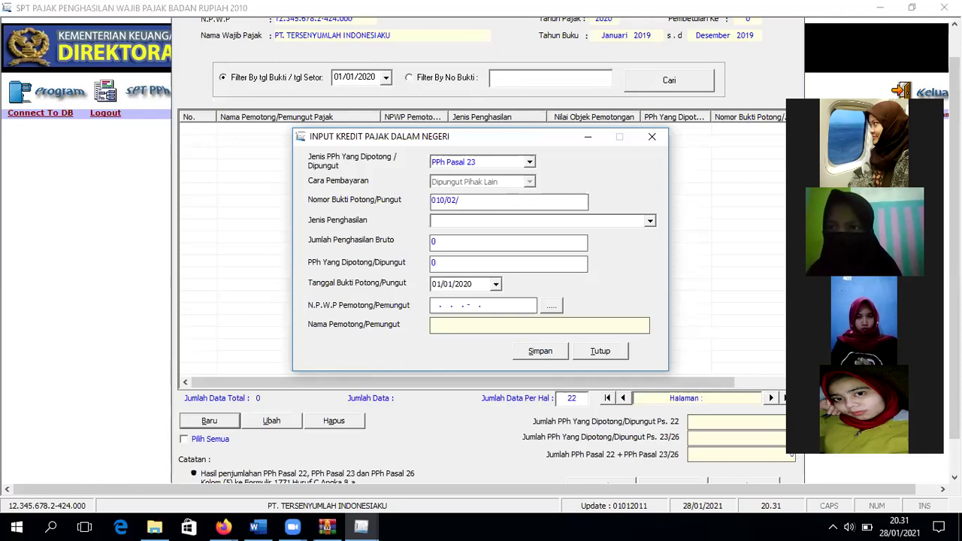
{"action": "type", "text": "2020"}
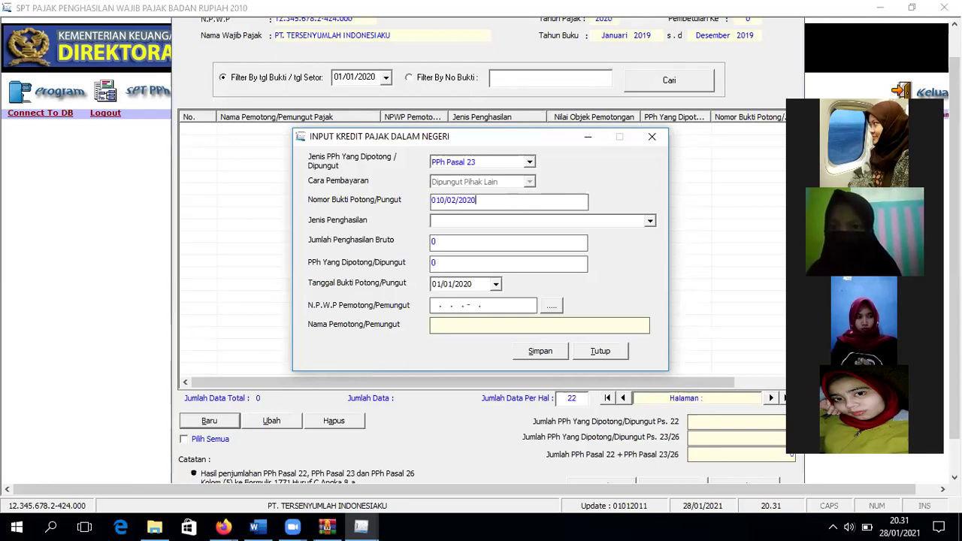
{"action": "left_click", "coordinate": [517, 220]}
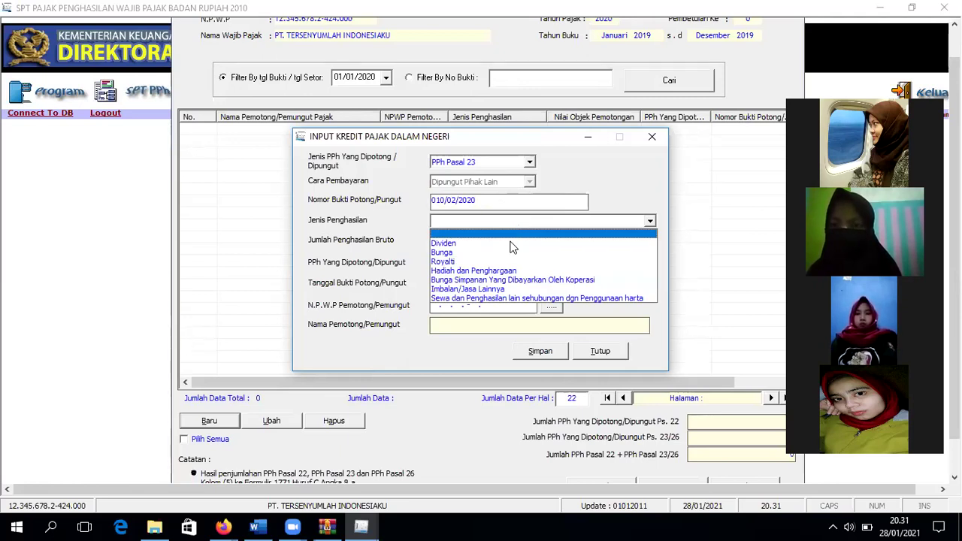
{"action": "left_click", "coordinate": [543, 299]}
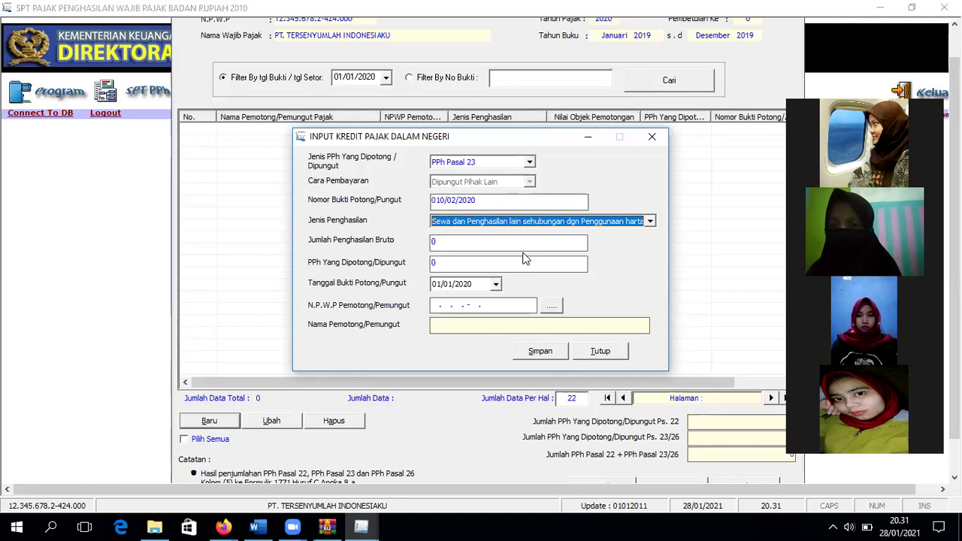
{"action": "left_click", "coordinate": [522, 243]}
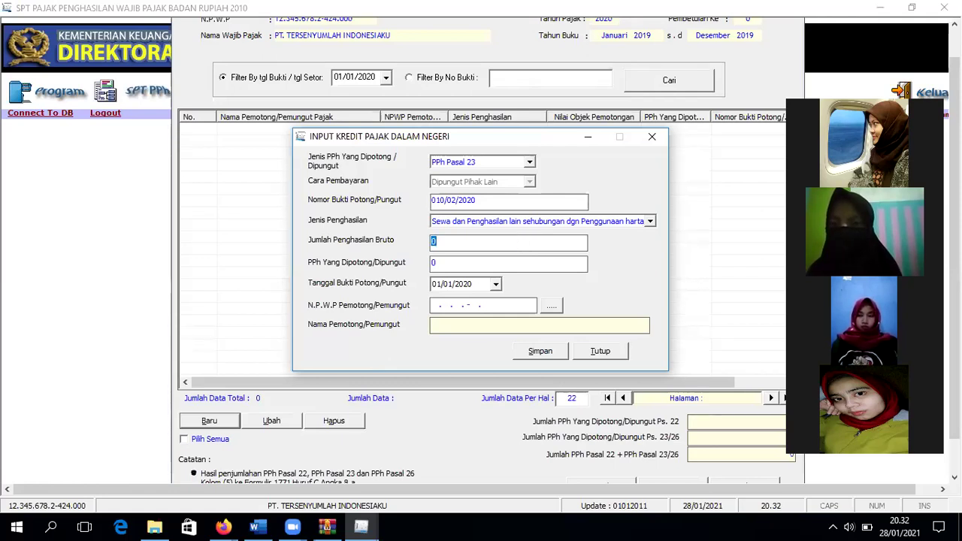
{"action": "type", "text": "10000"}
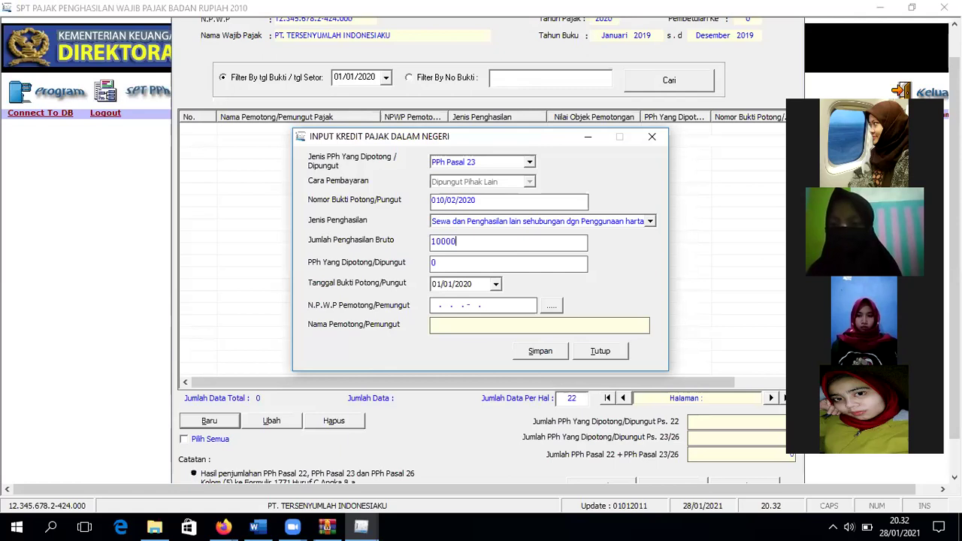
{"action": "type", "text": "000"}
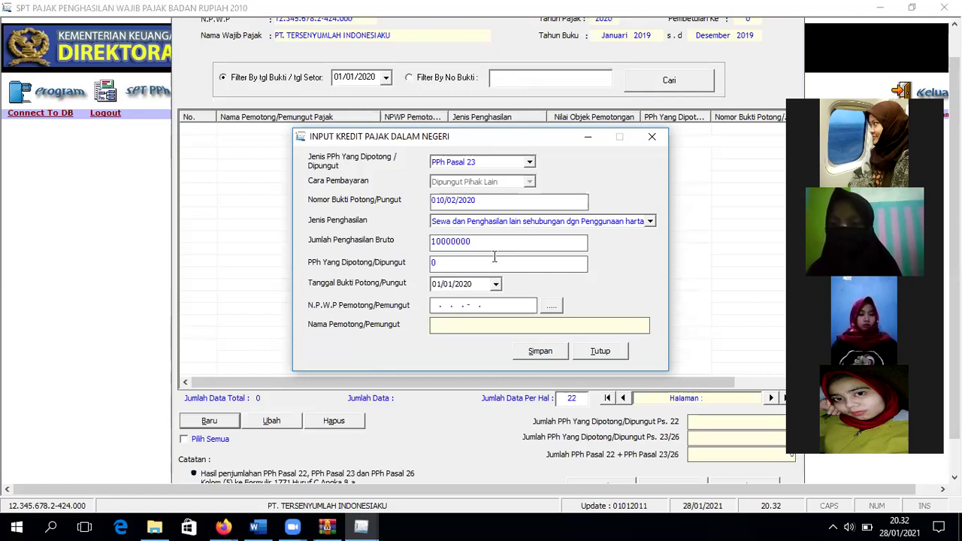
{"action": "left_click", "coordinate": [495, 258]}
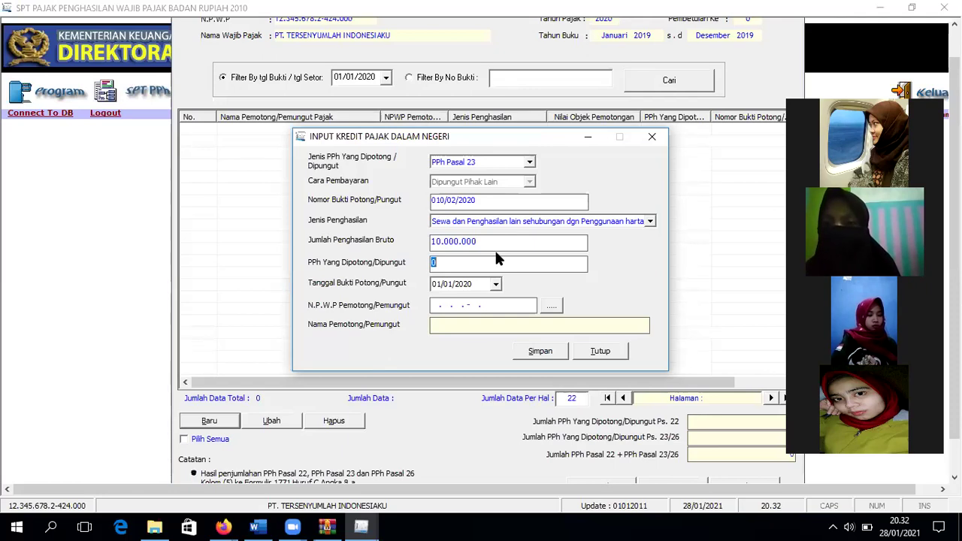
{"action": "type", "text": "00000"}
{"action": "key", "text": "shift+Tab"}
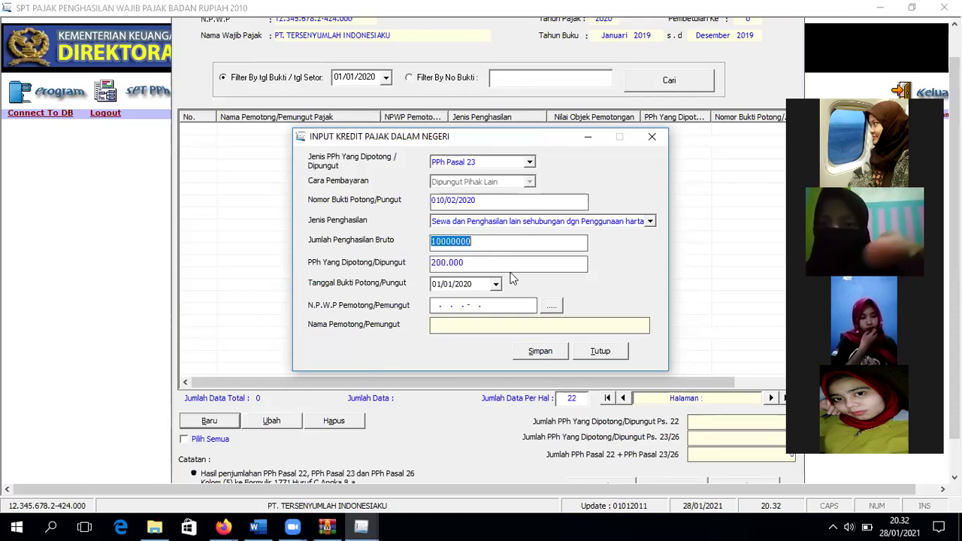
{"action": "left_click", "coordinate": [508, 265]}
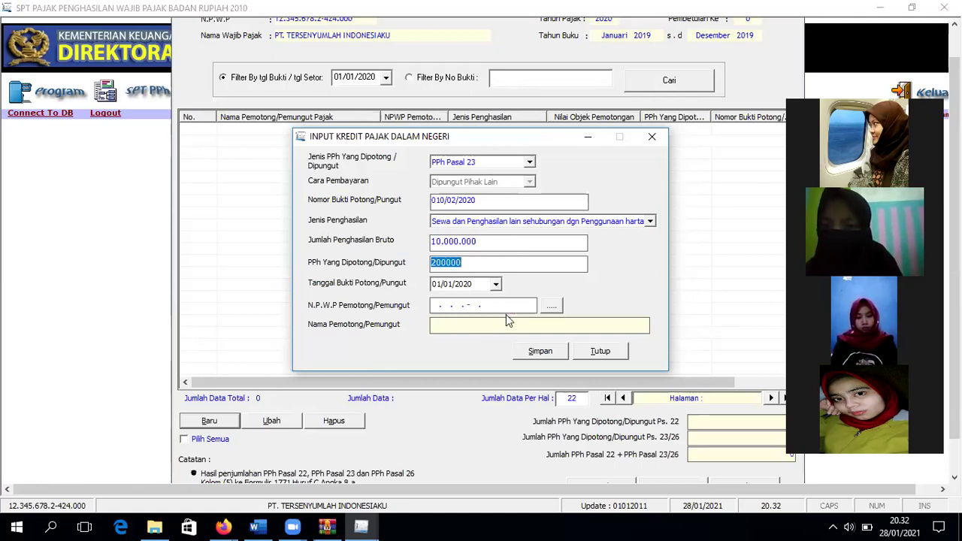
Step: Start a new withholder reference and enter a valid withholder NPWP, correcting the invalid one
{"action": "left_click", "coordinate": [549, 309]}
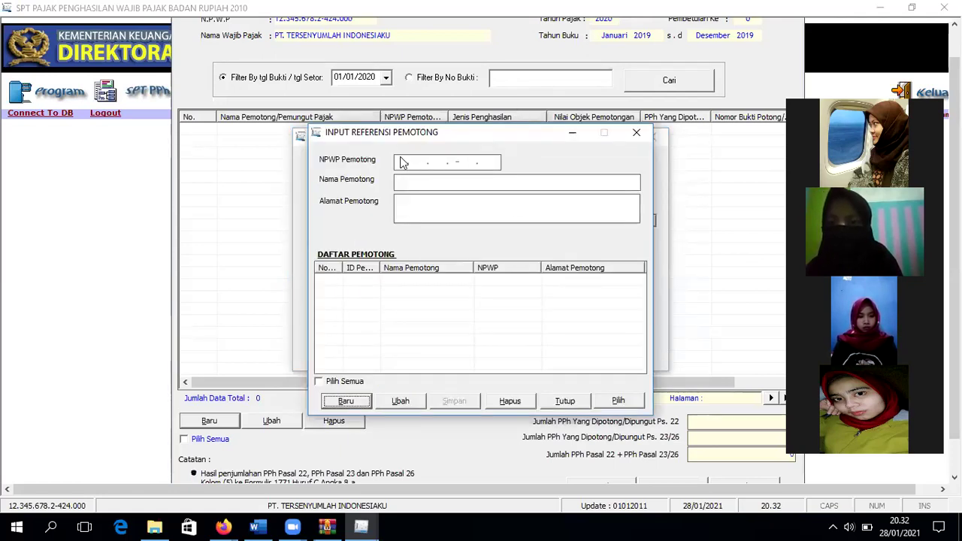
{"action": "left_click", "coordinate": [347, 401]}
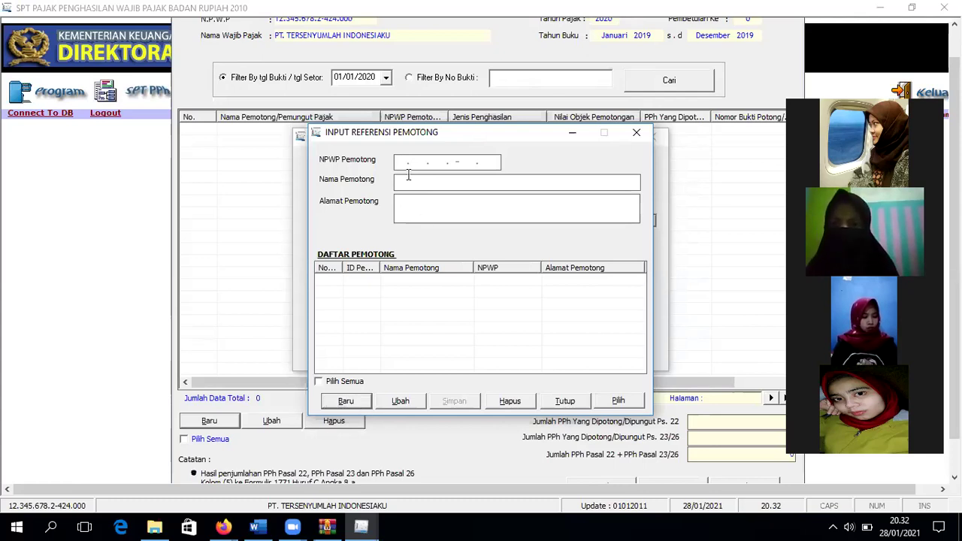
{"action": "left_click", "coordinate": [399, 166]}
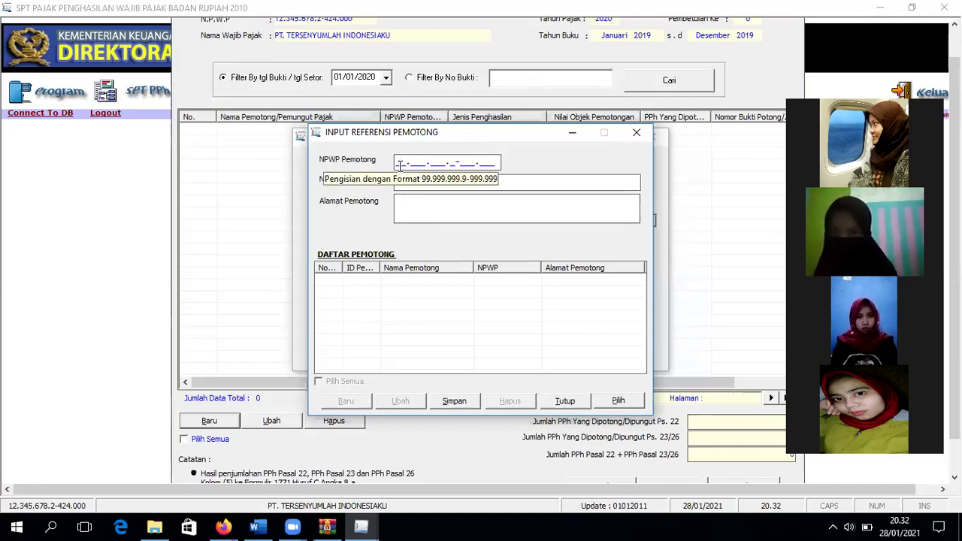
{"action": "type", "text": "1.234."}
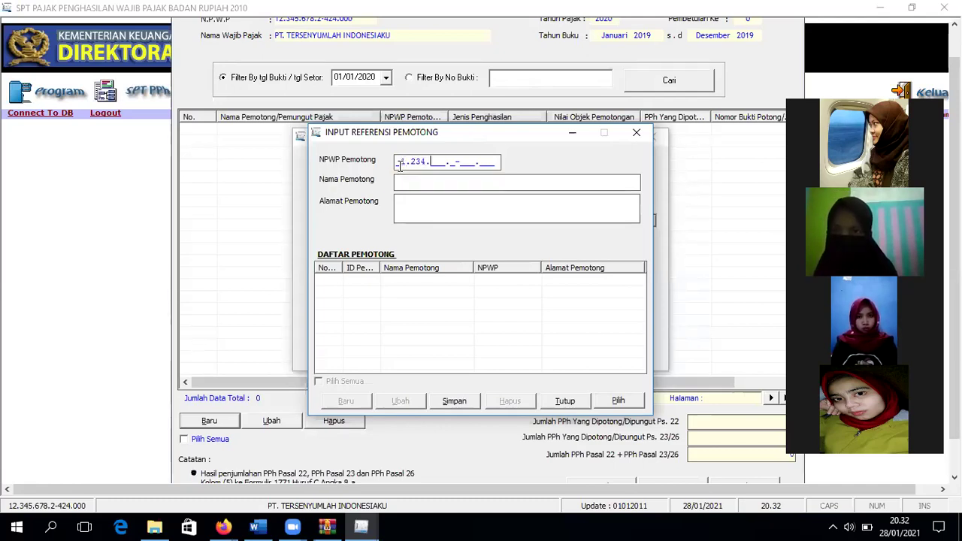
{"action": "type", "text": "567.8-"}
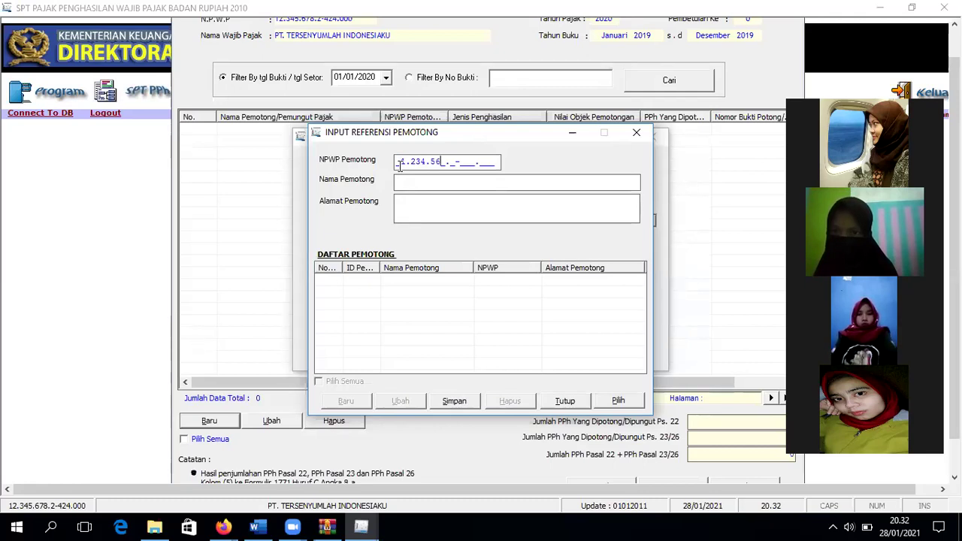
{"action": "type", "text": "422."}
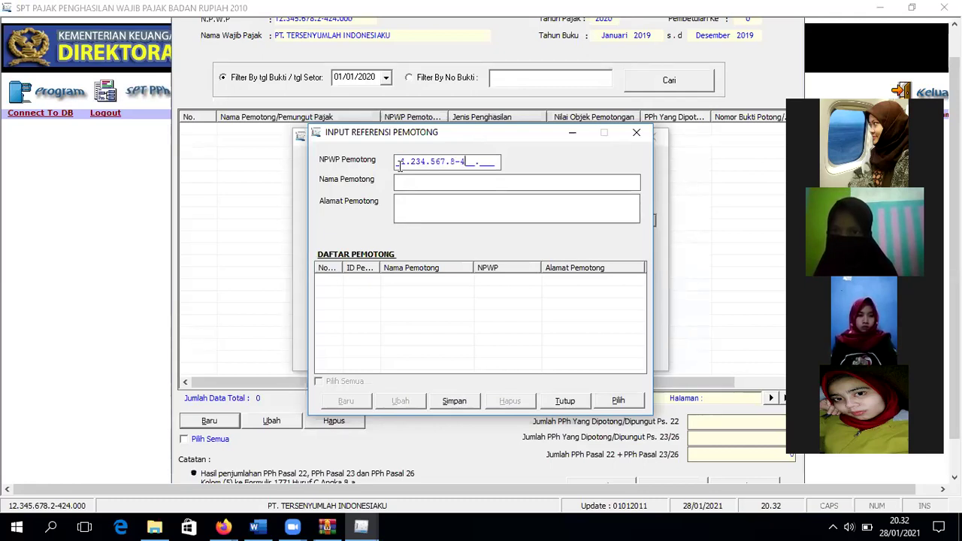
{"action": "type", "text": "000"}
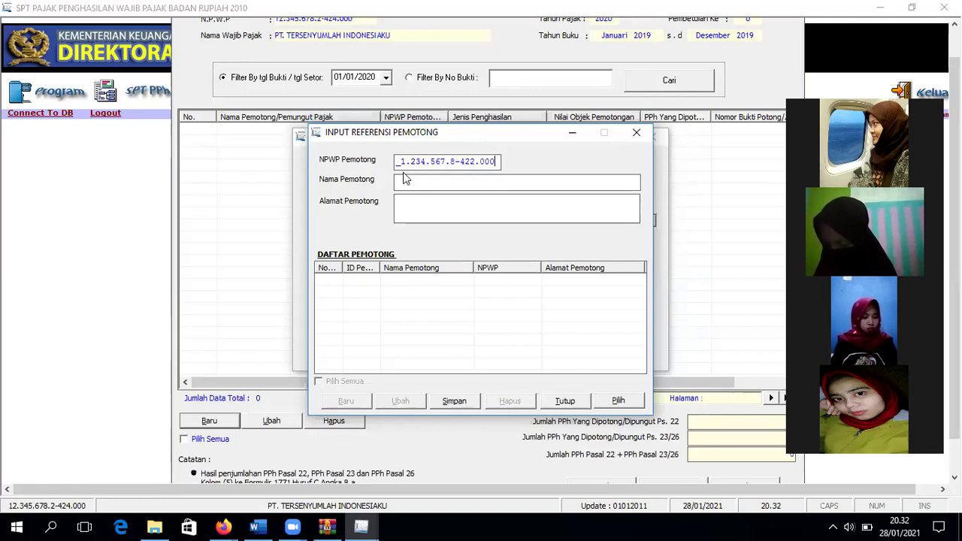
{"action": "left_click_drag", "start_coordinate": [402, 161], "coordinate": [528, 166]}
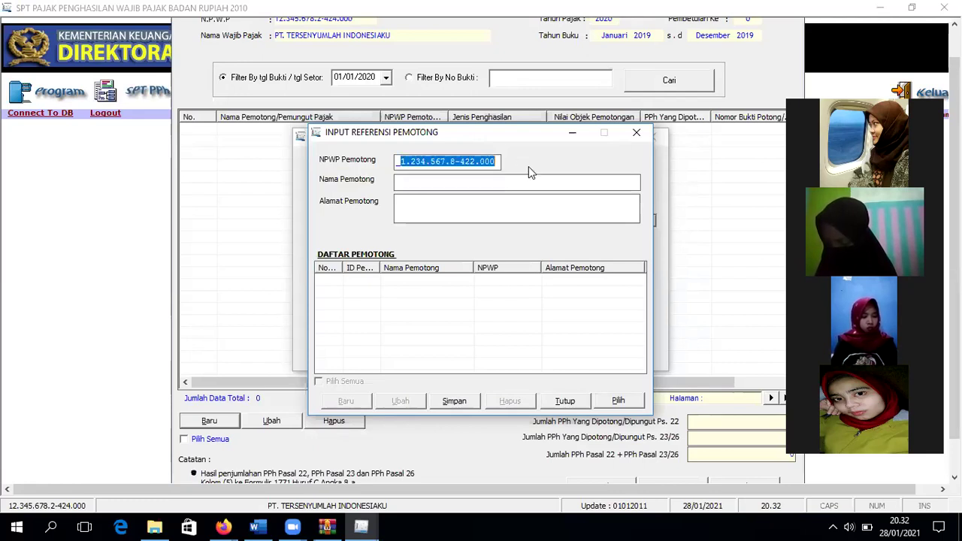
{"action": "key", "text": "BackSpace"}
{"action": "type", "text": "12.3"}
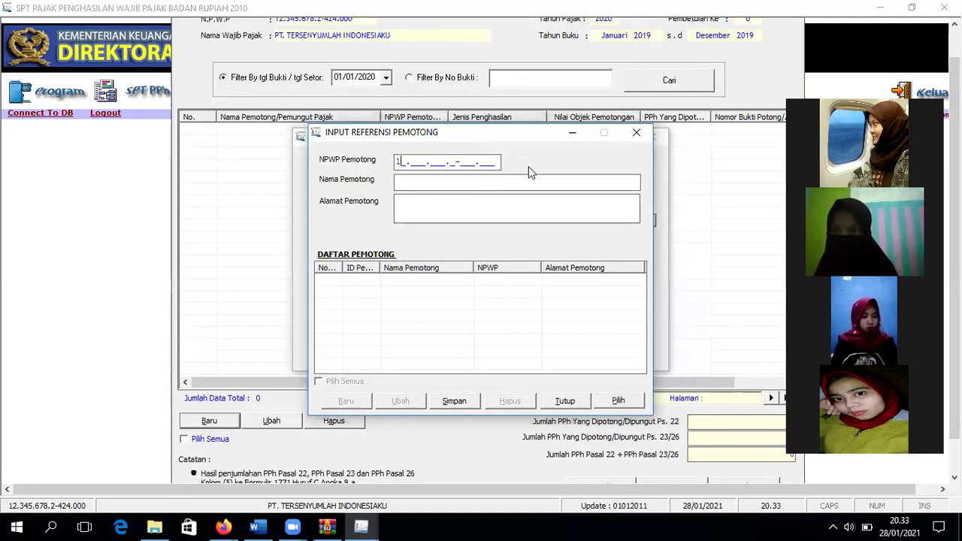
{"action": "type", "text": "45.678."}
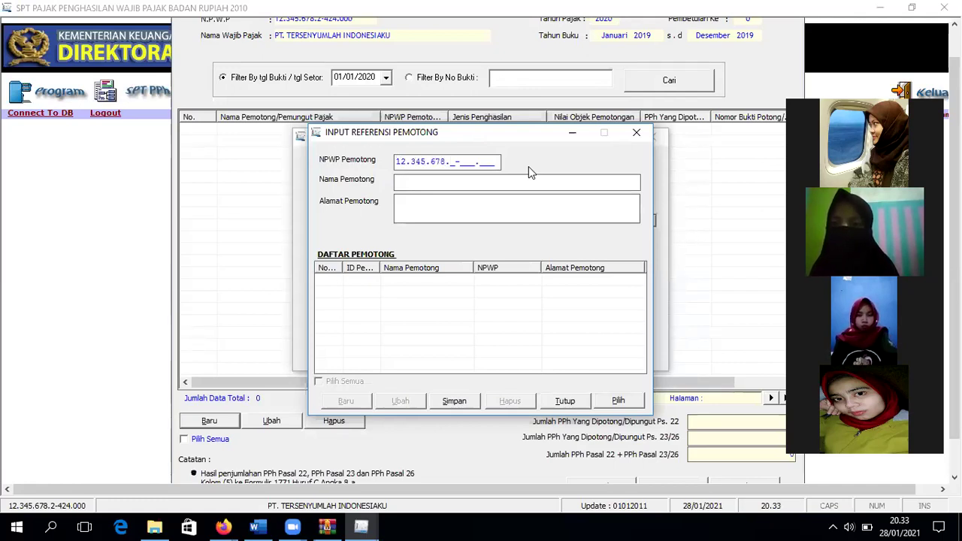
{"action": "type", "text": "4-220.00"}
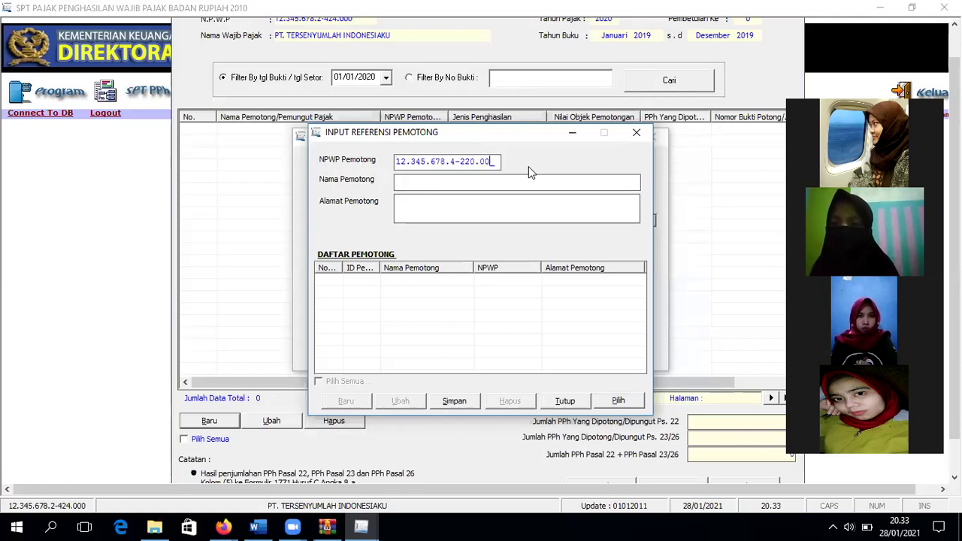
{"action": "type", "text": "0"}
{"action": "left_click", "coordinate": [491, 194]}
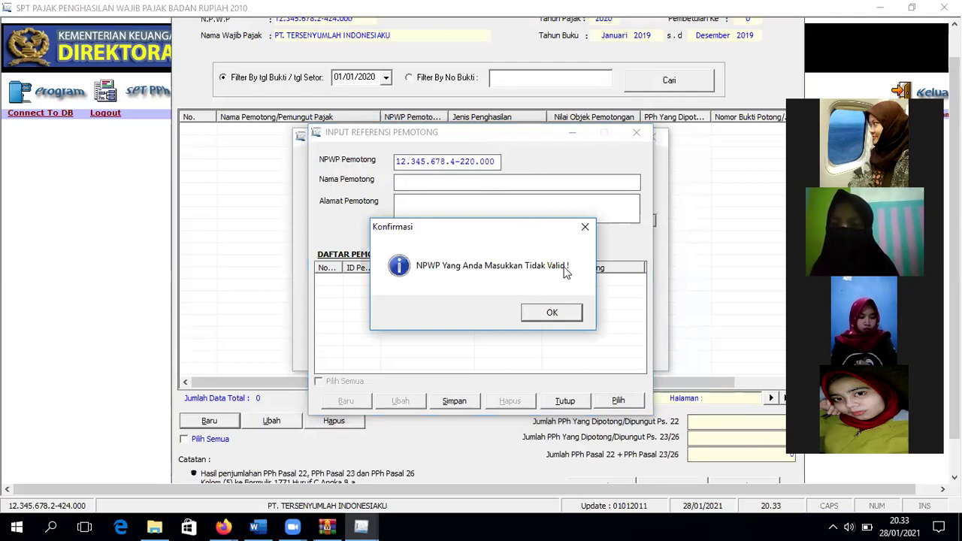
{"action": "left_click", "coordinate": [559, 314]}
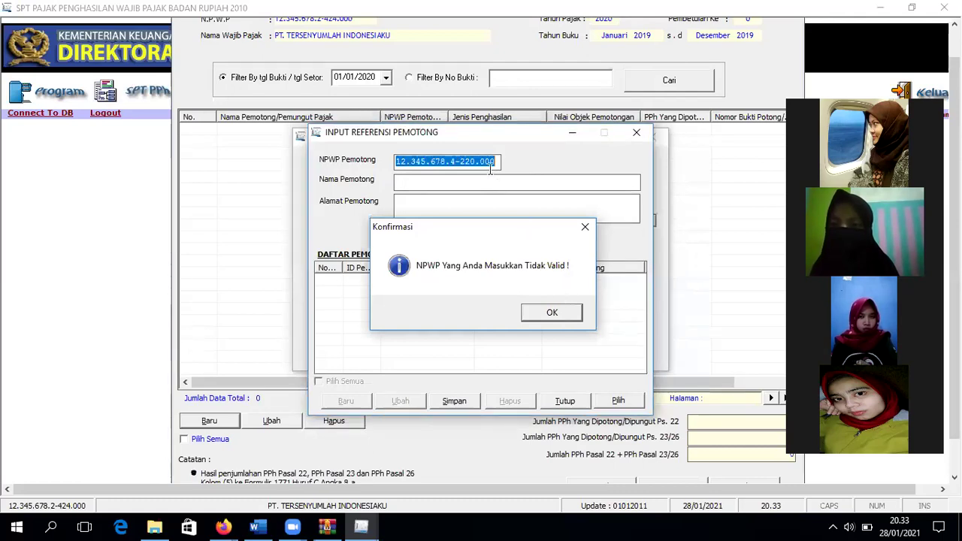
{"action": "left_click", "coordinate": [497, 162]}
{"action": "key", "text": "BackSpace"}
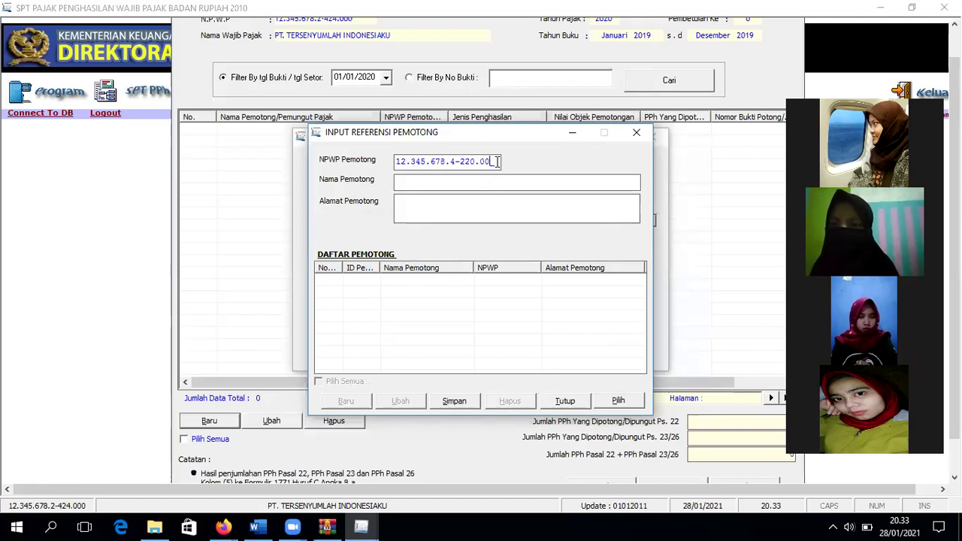
{"action": "key", "text": "BackSpace"}
{"action": "key", "text": "BackSpace"}
{"action": "key", "text": "BackSpace"}
{"action": "key", "text": "BackSpace"}
{"action": "key", "text": "BackSpace"}
{"action": "key", "text": "BackSpace"}
{"action": "key", "text": "BackSpace"}
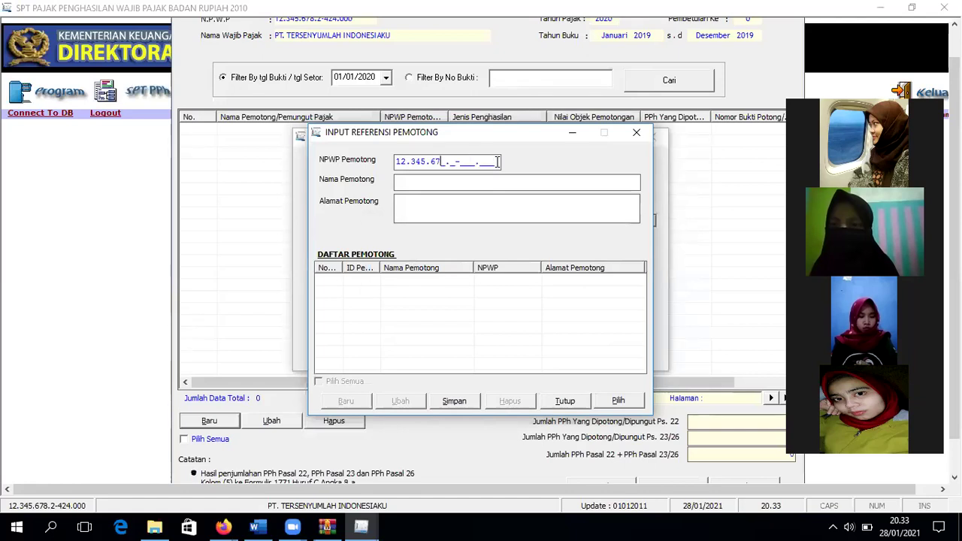
{"action": "type", "text": "8.2-"}
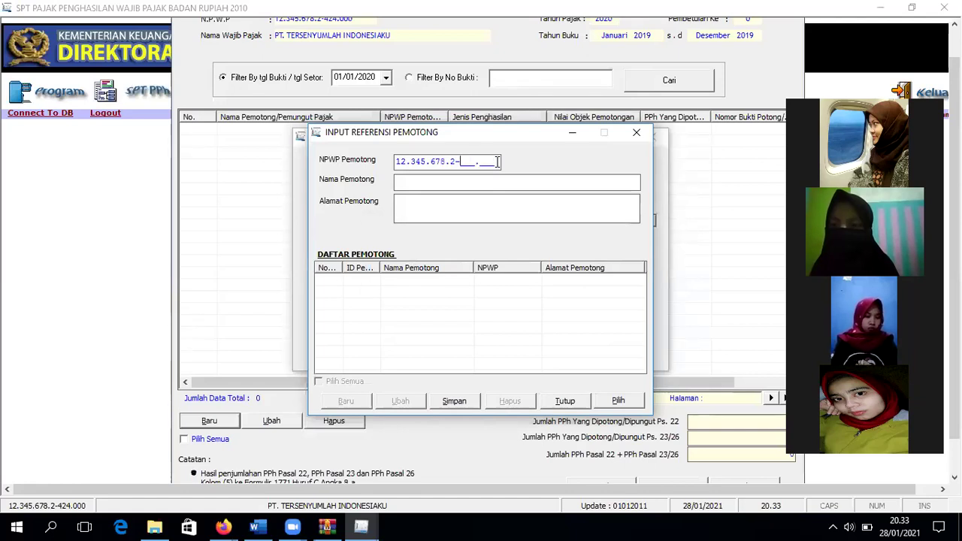
{"action": "type", "text": "422.000"}
Step: Fill in the withholder's name and address and save the reference
{"action": "left_click", "coordinate": [469, 182]}
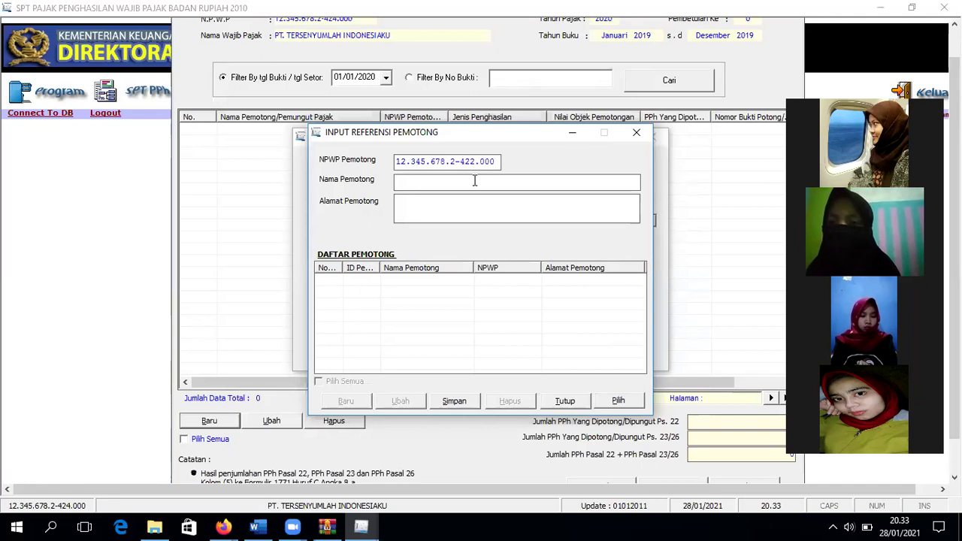
{"action": "type", "text": "WINDA"}
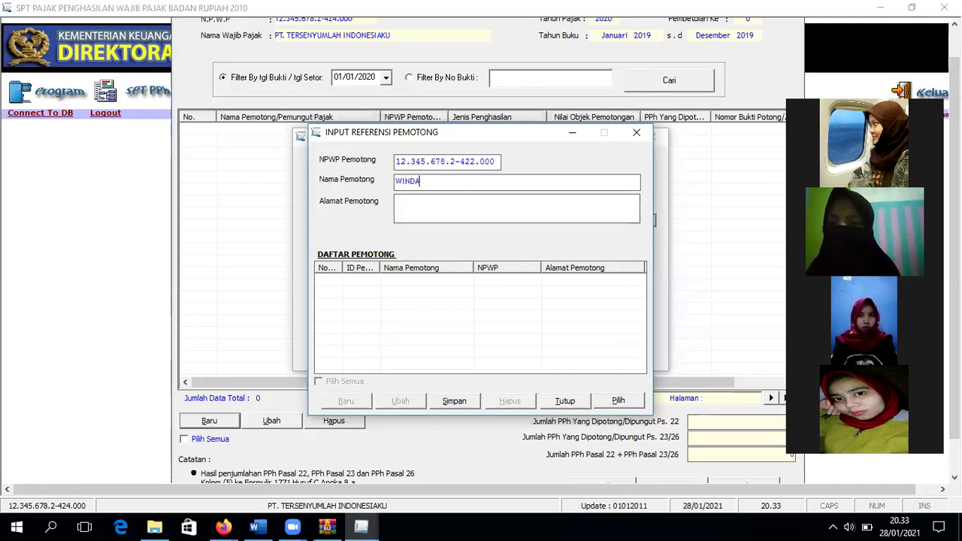
{"action": "left_click", "coordinate": [431, 208]}
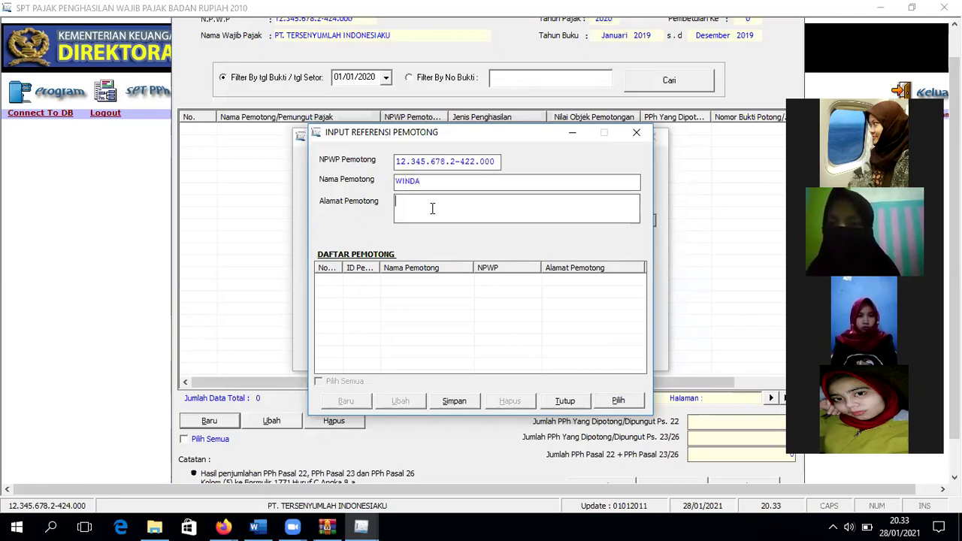
{"action": "type", "text": "CIM"}
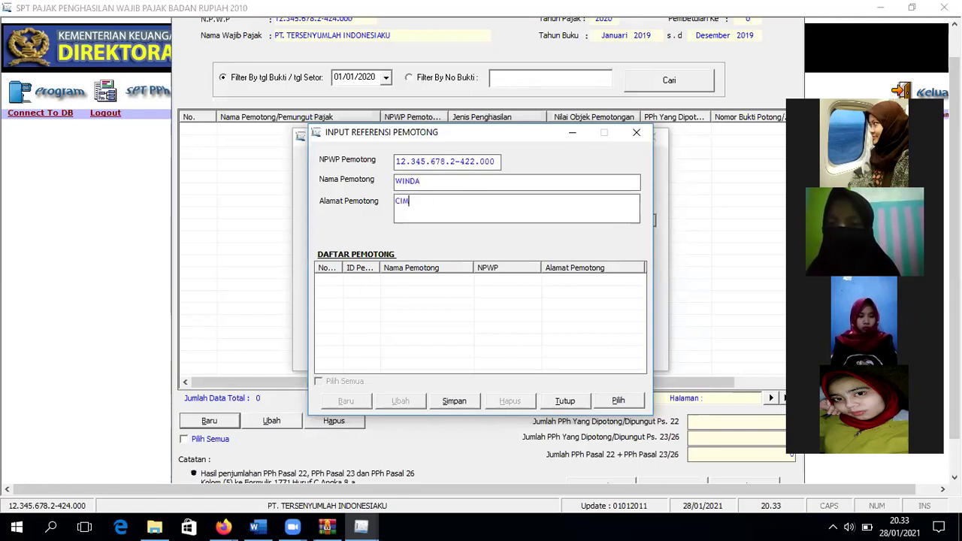
{"action": "type", "text": "AHI"}
{"action": "left_click", "coordinate": [444, 401]}
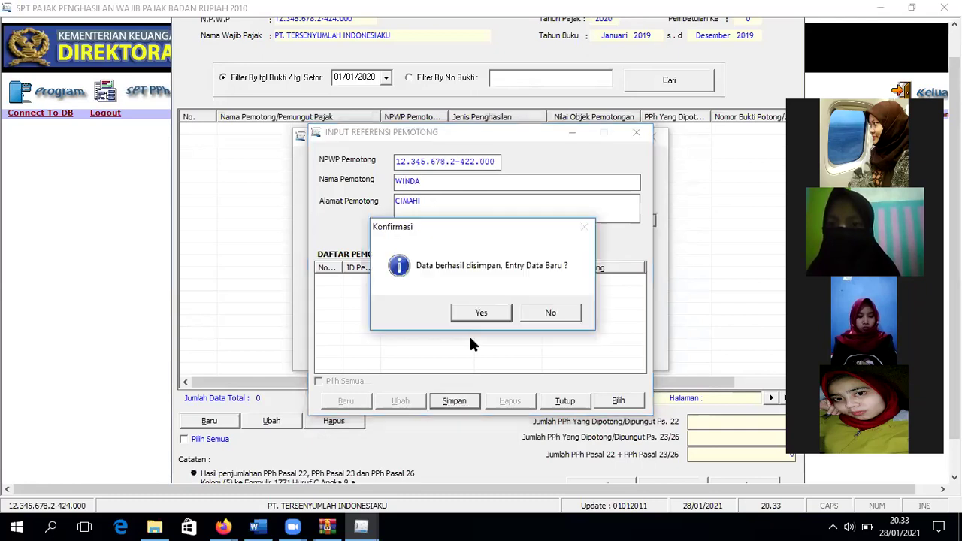
Step: Choose the newly saved withholder for the credit and save the PPh Pasal 23 entry
{"action": "left_click", "coordinate": [479, 312]}
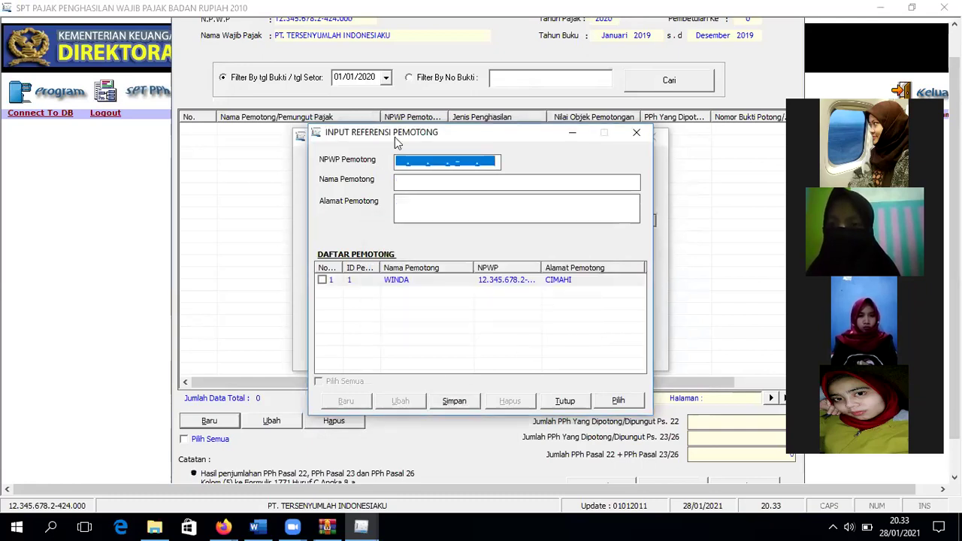
{"action": "left_click", "coordinate": [554, 400]}
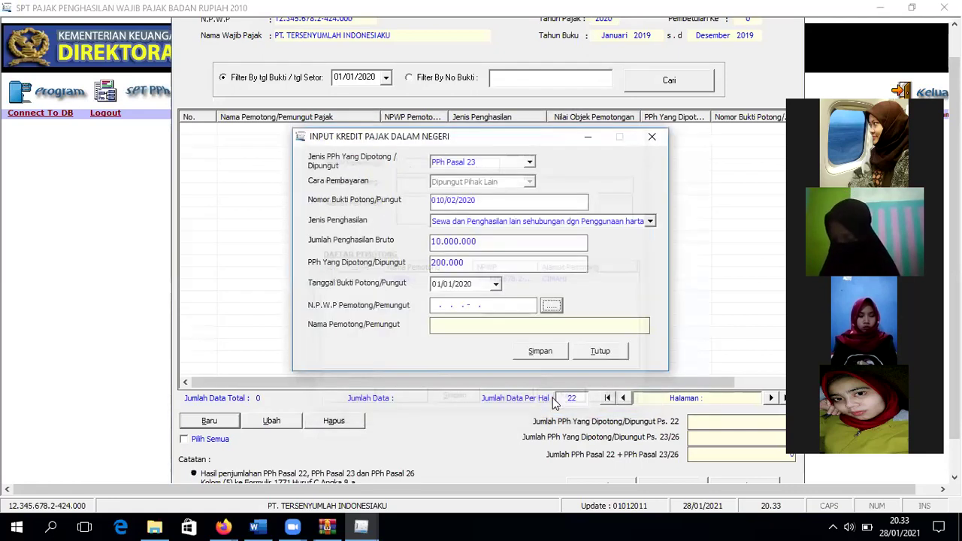
{"action": "left_click", "coordinate": [551, 306]}
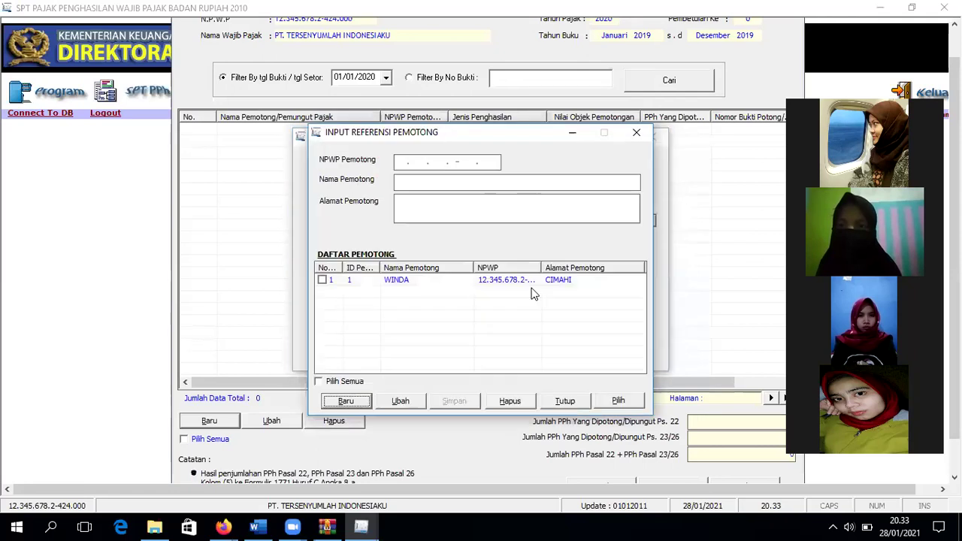
{"action": "left_click", "coordinate": [516, 282]}
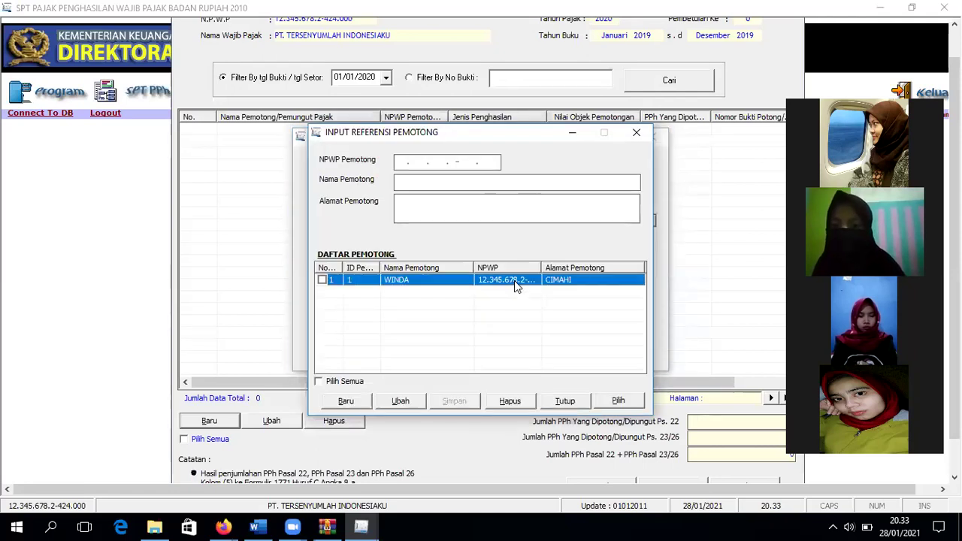
{"action": "left_click", "coordinate": [323, 280]}
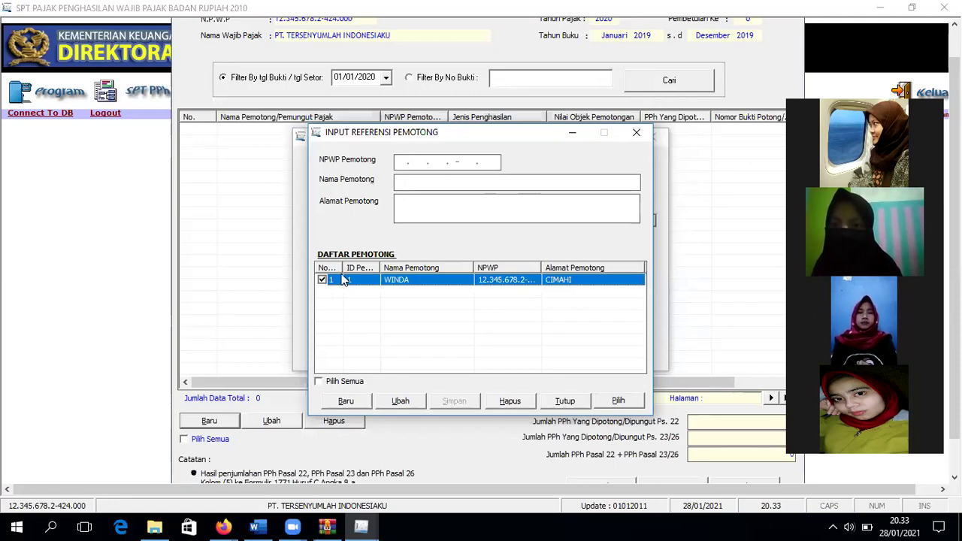
{"action": "left_click", "coordinate": [618, 401]}
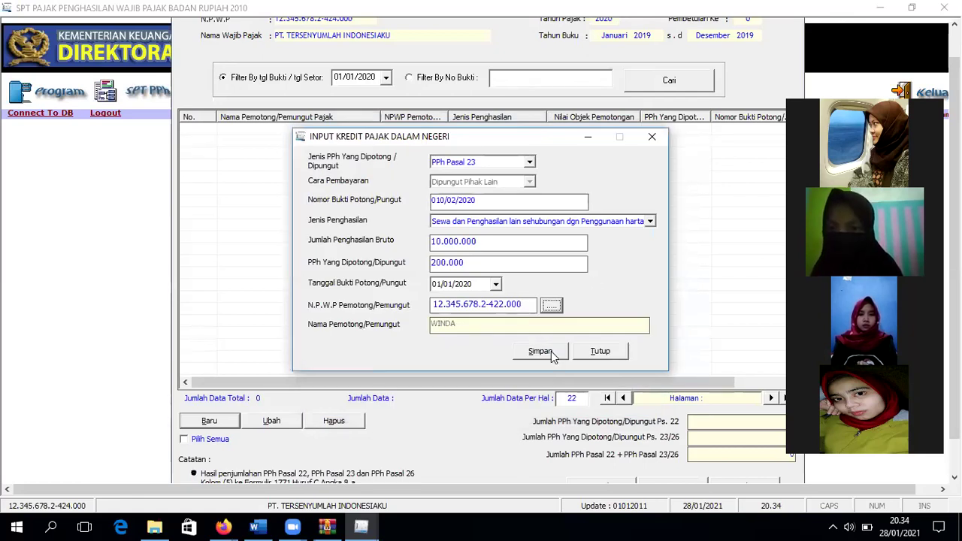
{"action": "left_click", "coordinate": [552, 355]}
{"action": "left_click", "coordinate": [476, 313]}
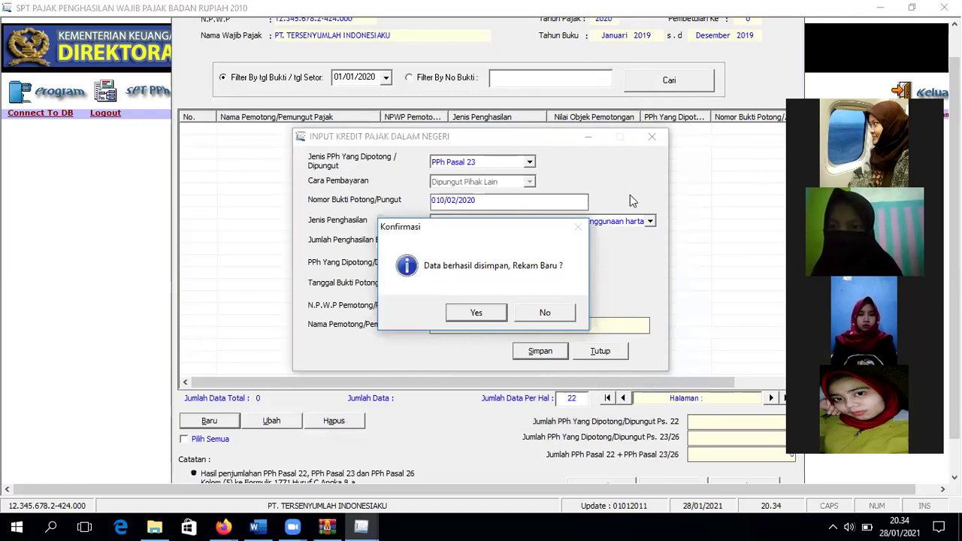
Step: Close the credit entry form to show the 200.000 Pasal 23 total in Formulir III
{"action": "left_click", "coordinate": [648, 138]}
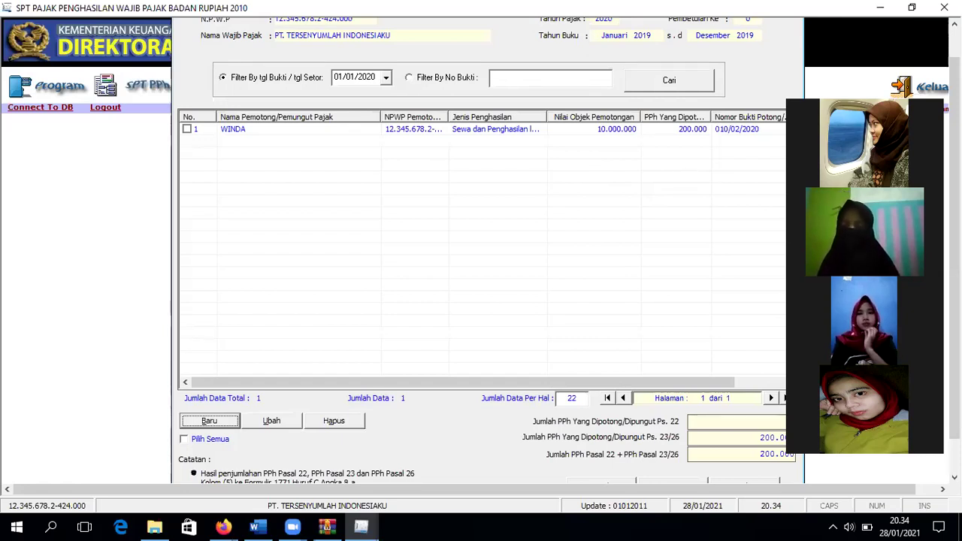
{"action": "scroll", "coordinate": [481, 248], "scroll_direction": "up", "scroll_amount": 1}
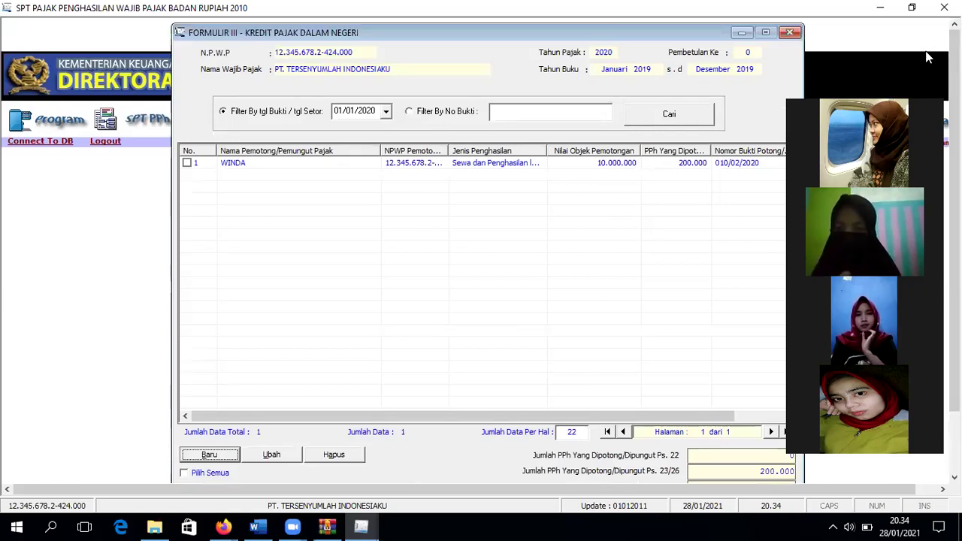
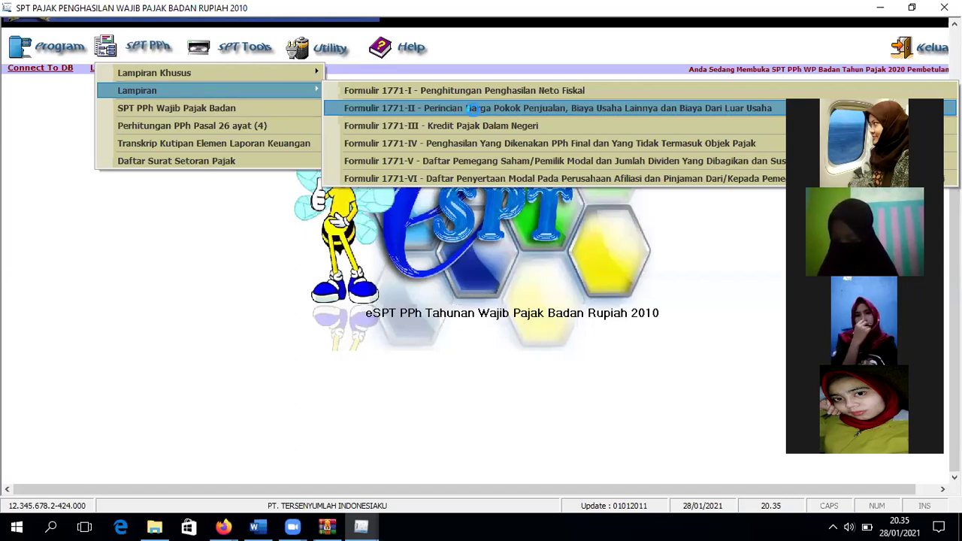
Step: Review the Formulir 1771-II cost of goods detail form, then close it without saving
{"action": "left_click", "coordinate": [473, 109]}
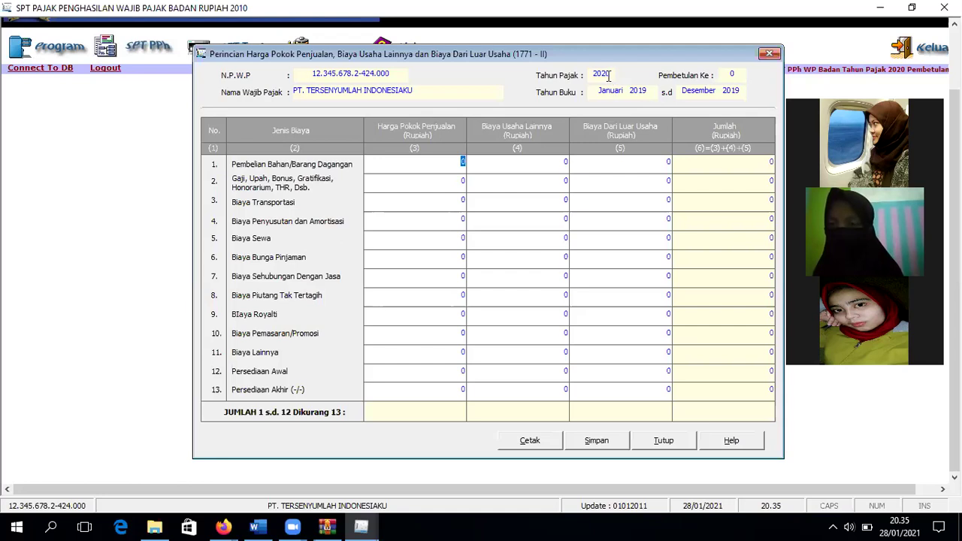
{"action": "left_click", "coordinate": [769, 54]}
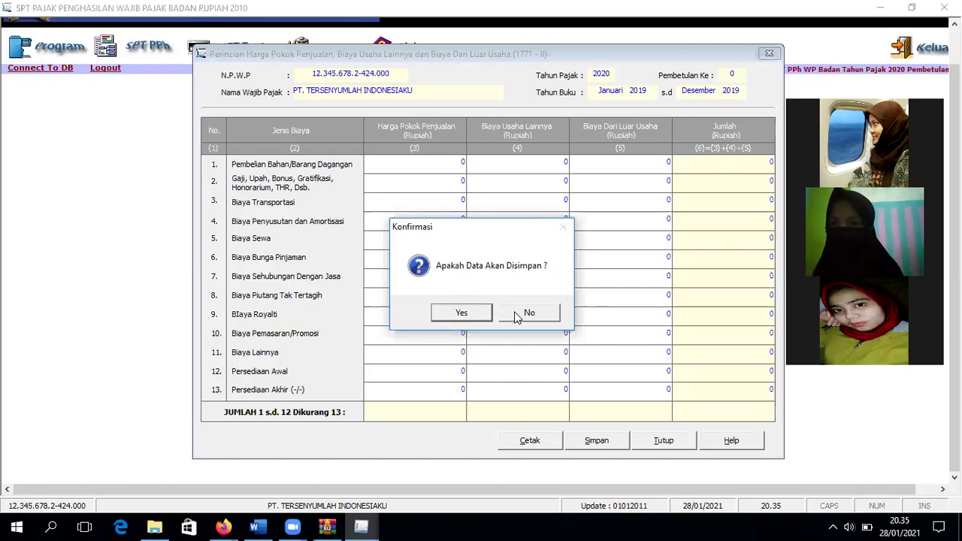
{"action": "left_click", "coordinate": [530, 311]}
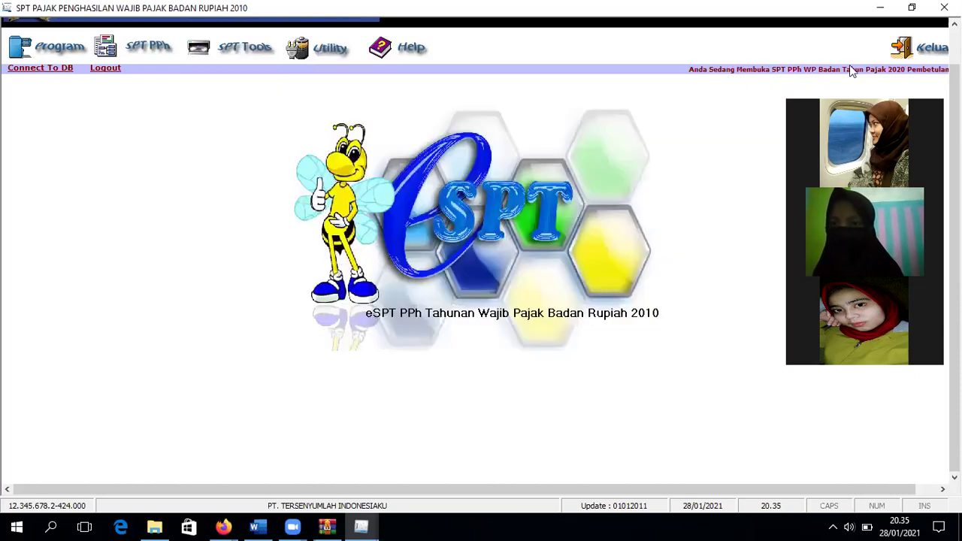
Step: Glance through the Help menu, then open Profil Wajib Pajak from the Utility menu
{"action": "left_click", "coordinate": [400, 69]}
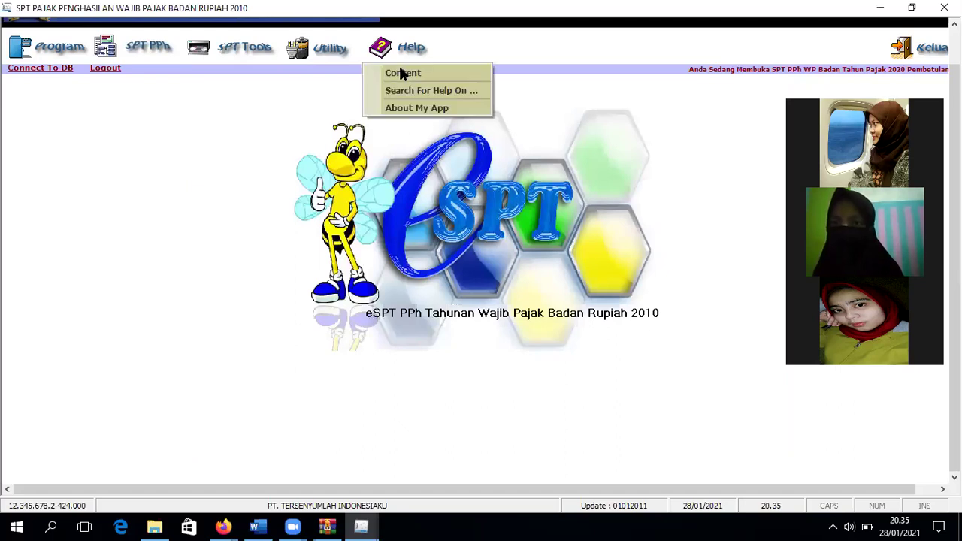
{"action": "left_click", "coordinate": [401, 72]}
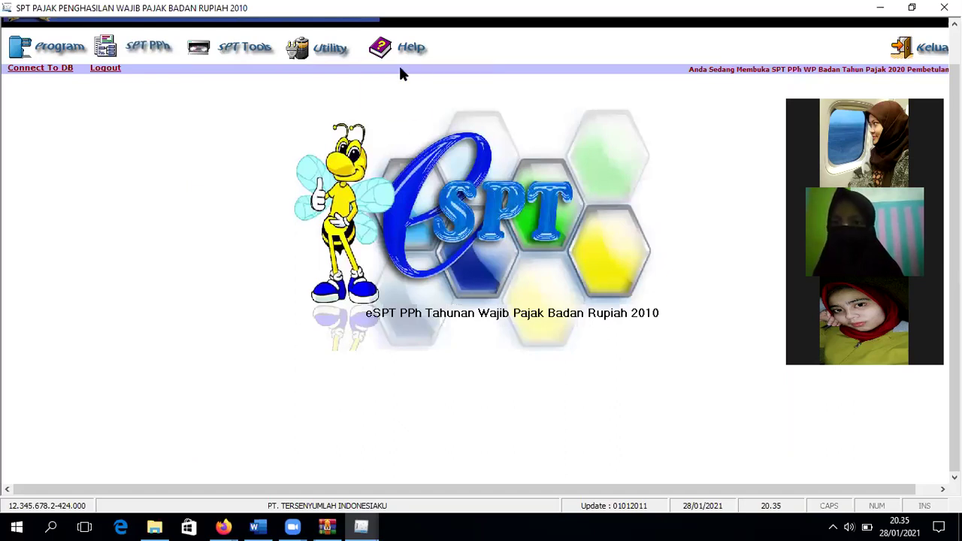
{"action": "left_click", "coordinate": [323, 47]}
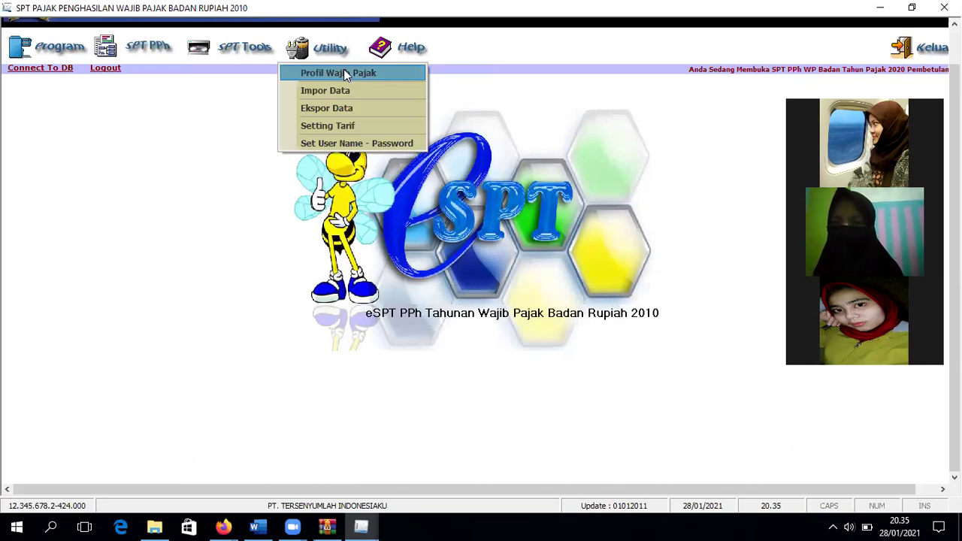
{"action": "left_click", "coordinate": [344, 73]}
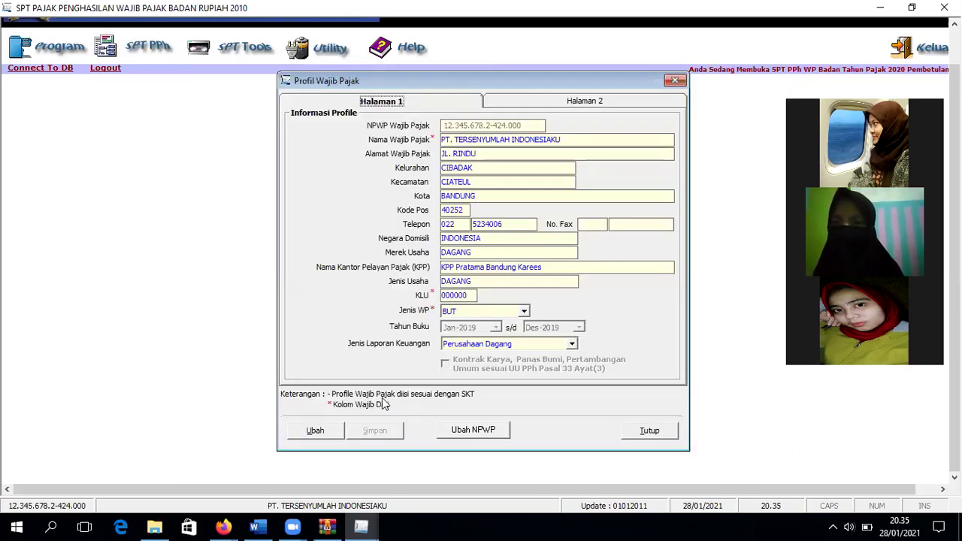
Step: Edit the profile and move the Tahun Buku start to Januari 2020, giving Jan-2020 to Des-2020
{"action": "left_click", "coordinate": [335, 430]}
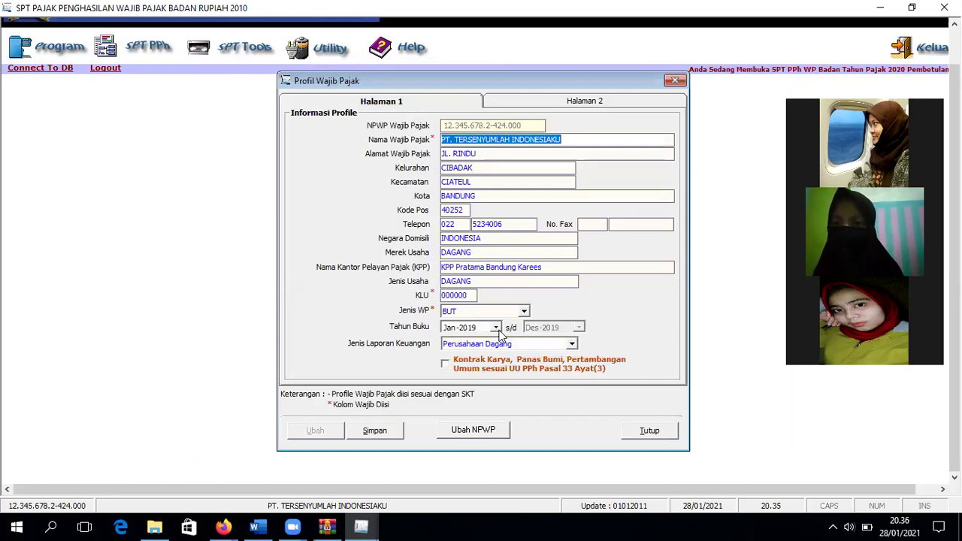
{"action": "left_click", "coordinate": [496, 329]}
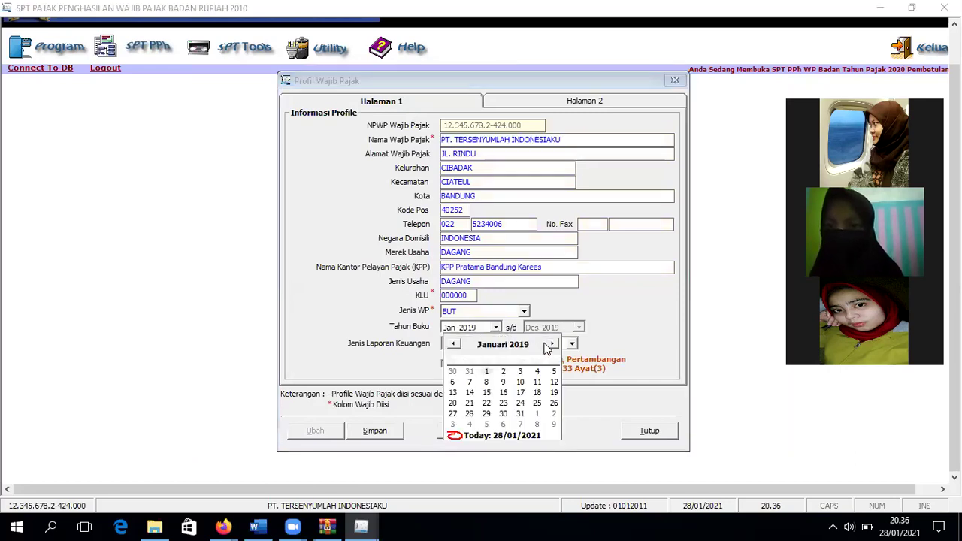
{"action": "double_click", "coordinate": [550, 345]}
{"action": "triple_click", "coordinate": [550, 345]}
{"action": "triple_click", "coordinate": [550, 344]}
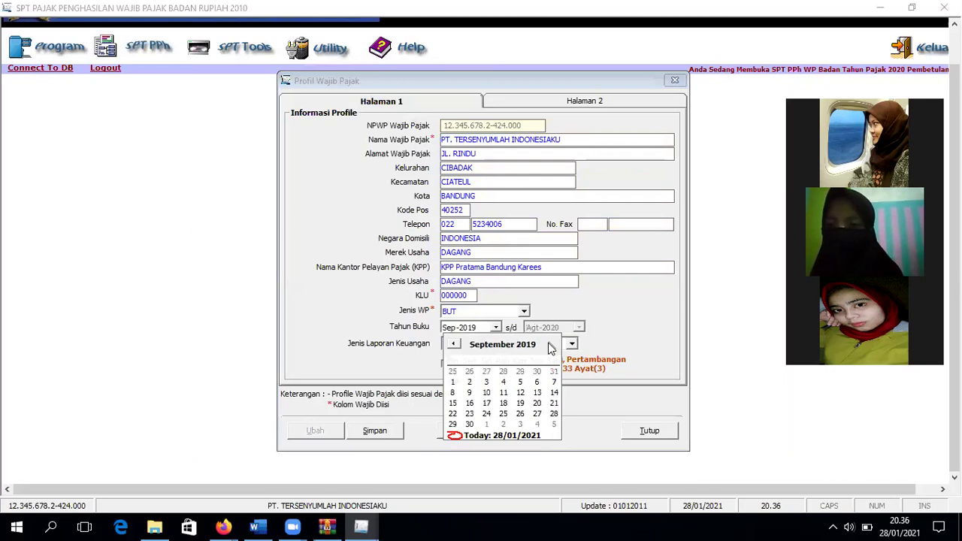
{"action": "triple_click", "coordinate": [550, 344]}
{"action": "double_click", "coordinate": [550, 345]}
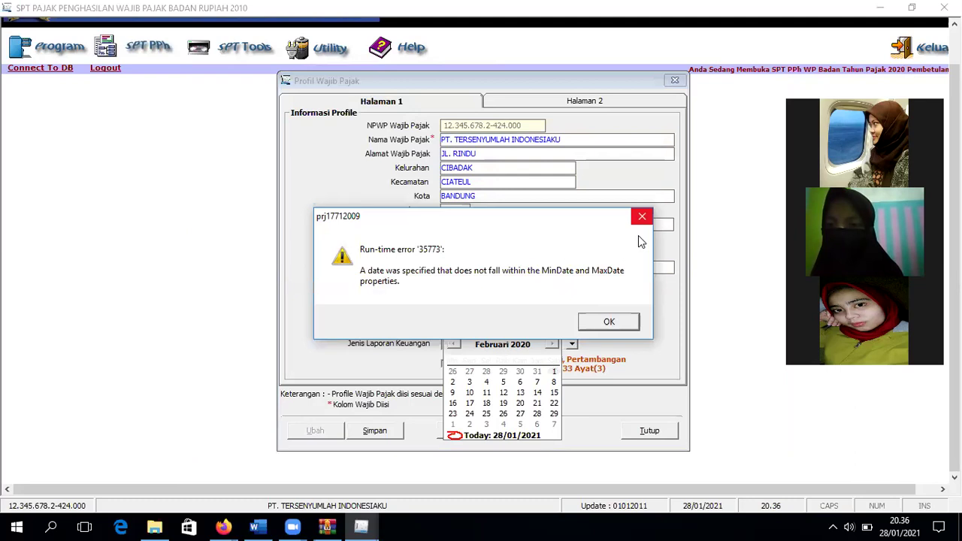
{"action": "key", "text": "Return"}
{"action": "left_click", "coordinate": [453, 344]}
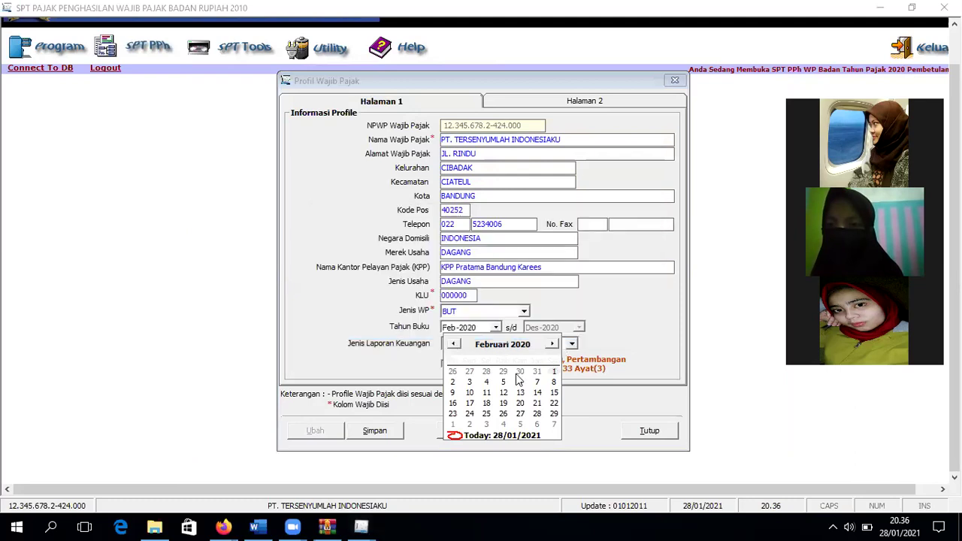
{"action": "left_click", "coordinate": [530, 374]}
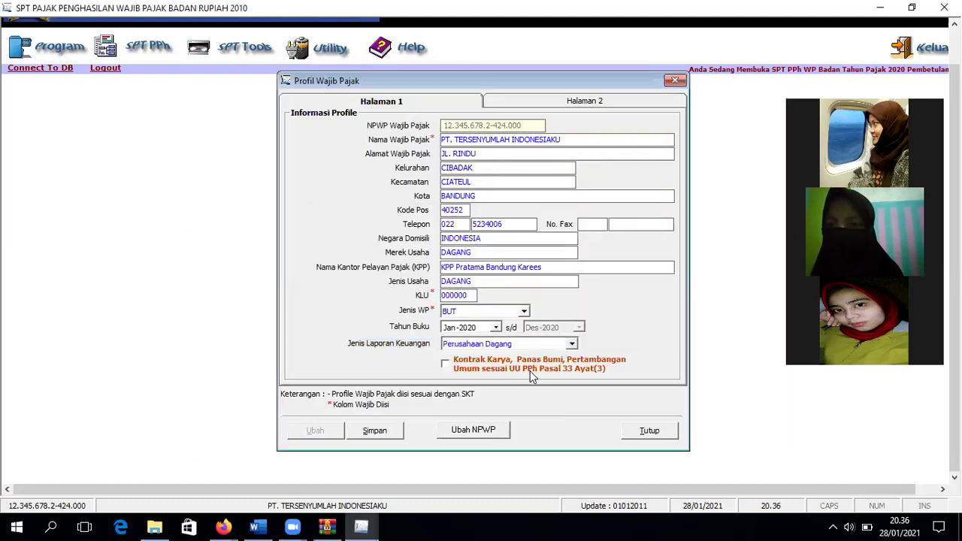